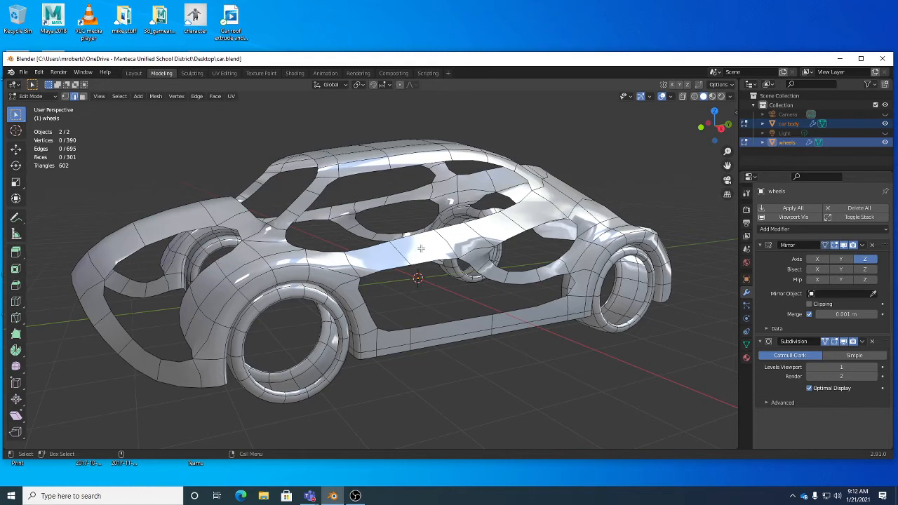
- Examine the car body's openings and topology from the side, rear quarter and behind
{"action": "mouse_move", "coordinate": [421, 248]}
{"action": "middle_mouse_down"}
{"action": "mouse_move", "coordinate": [429, 258]}
{"action": "mouse_move", "coordinate": [422, 272]}
{"action": "mouse_move", "coordinate": [414, 241]}
{"action": "middle_mouse_up"}
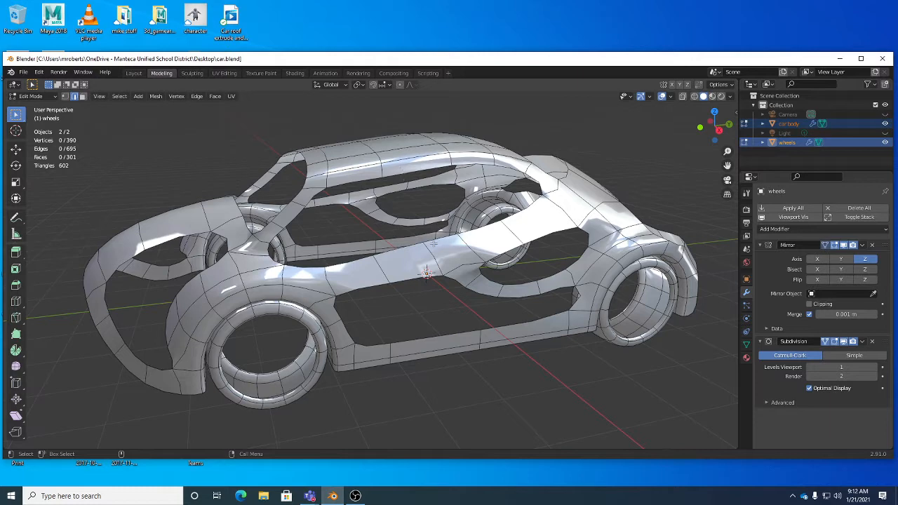
{"action": "middle_click_drag", "start_coordinate": [454, 215], "coordinate": [467, 227]}
{"action": "middle_click_drag", "start_coordinate": [561, 208], "coordinate": [509, 218]}
{"action": "left_click_drag", "start_coordinate": [509, 218], "coordinate": [529, 226], "text": "alt"}
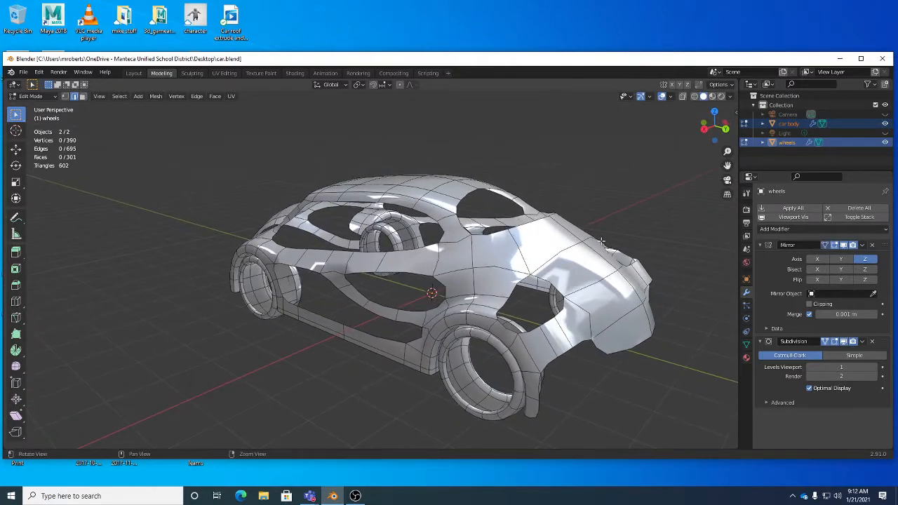
{"action": "left_click_drag", "start_coordinate": [602, 241], "coordinate": [534, 245], "text": "alt"}
{"action": "right_click_drag", "start_coordinate": [533, 246], "coordinate": [475, 281], "text": "alt"}
{"action": "left_click_drag", "start_coordinate": [475, 281], "coordinate": [461, 245], "text": "alt"}
{"action": "left_click_drag", "start_coordinate": [397, 228], "coordinate": [506, 237], "text": "alt"}
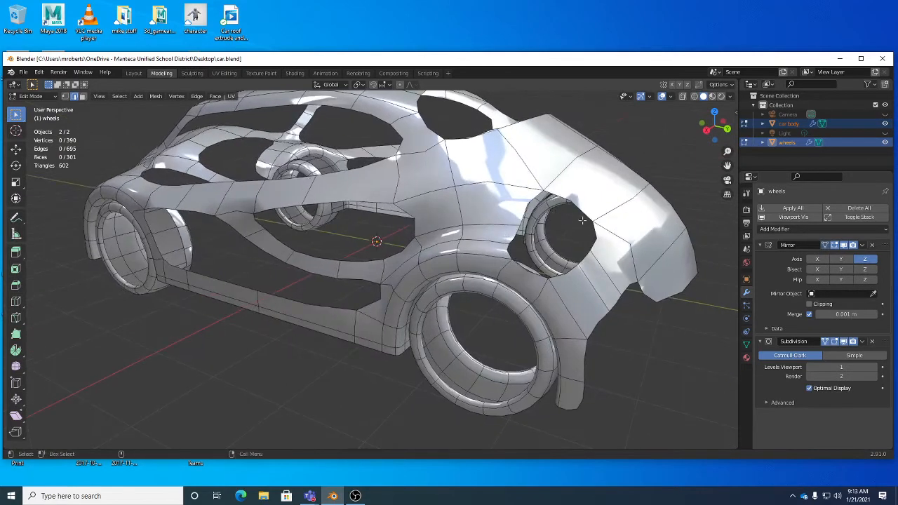
{"action": "left_click_drag", "start_coordinate": [577, 235], "coordinate": [422, 237], "text": "alt"}
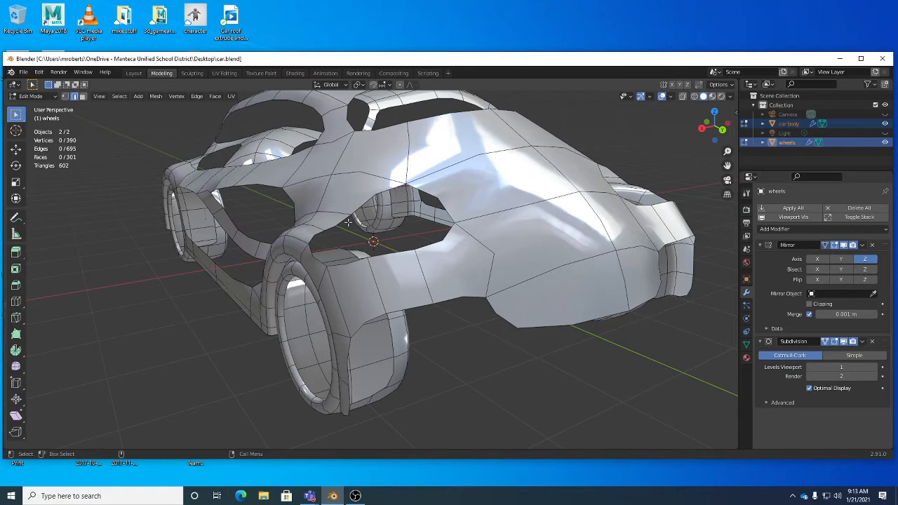
{"action": "left_click_drag", "start_coordinate": [387, 240], "coordinate": [441, 259], "text": "alt"}
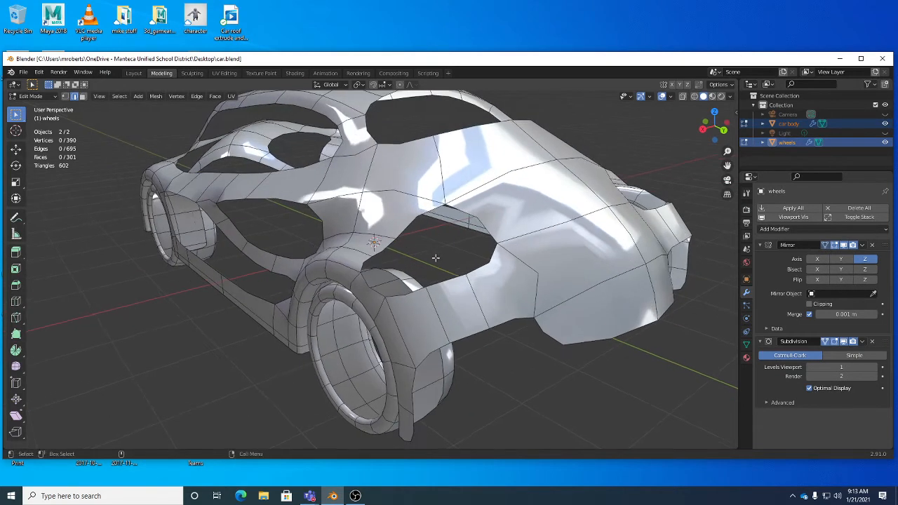
- Select the shortest path of edges along the front upper side of the hole above the rear wheel
{"action": "left_click", "coordinate": [366, 261]}
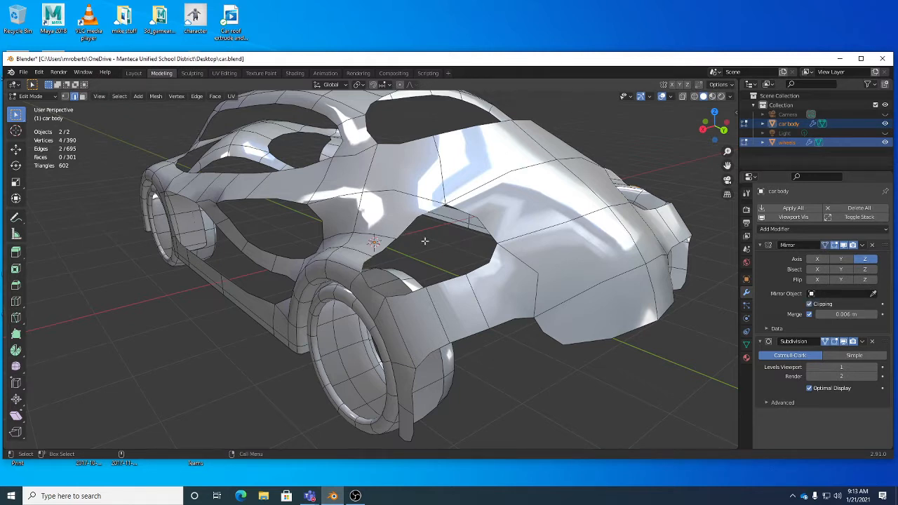
{"action": "left_click", "coordinate": [424, 242], "text": "ctrl"}
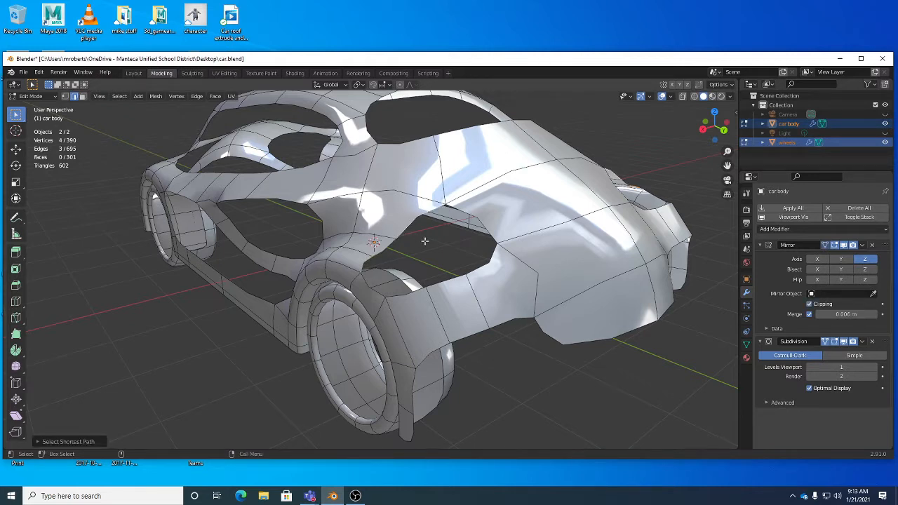
{"action": "left_click", "coordinate": [123, 98]}
{"action": "mouse_move", "coordinate": [161, 253]}
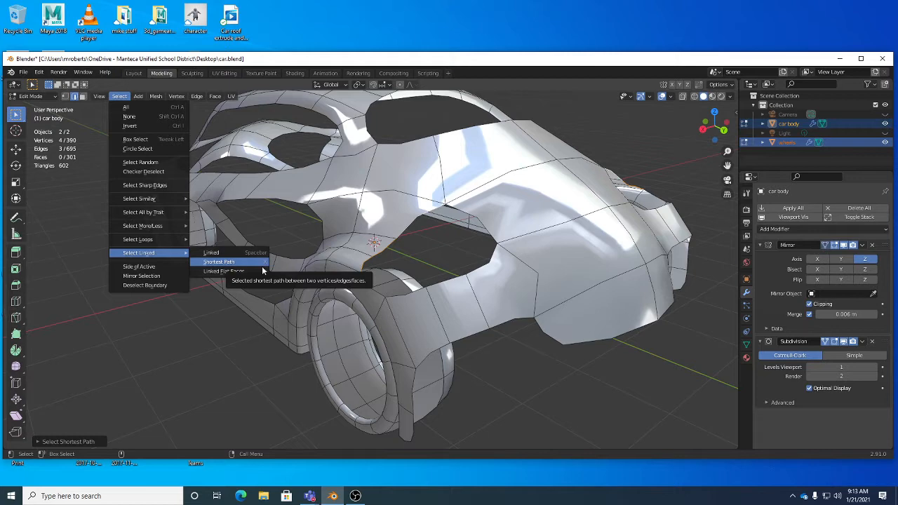
- Add the shortest path of edges along the opposite lower side of the rear fender hole to the selection
{"action": "middle_click_drag", "start_coordinate": [462, 289], "coordinate": [461, 331]}
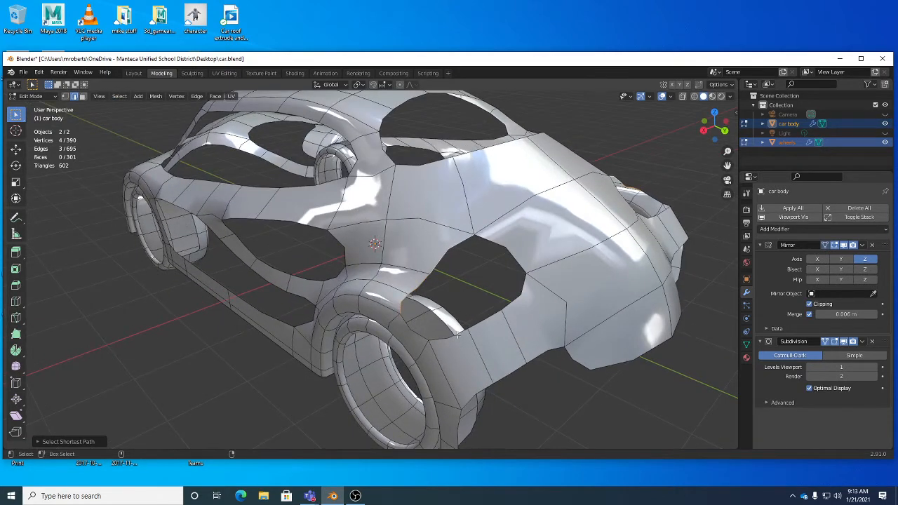
{"action": "left_click", "coordinate": [457, 337], "text": "shift"}
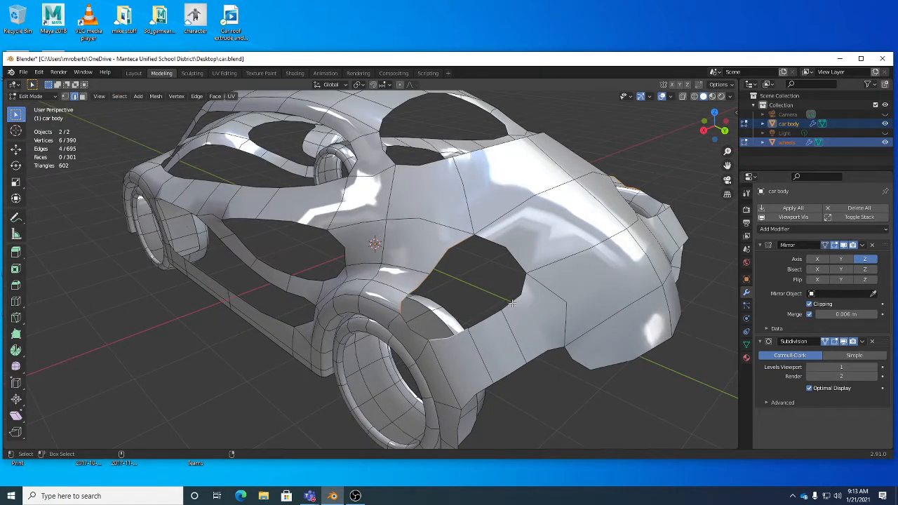
{"action": "left_click", "coordinate": [483, 325], "text": "ctrl"}
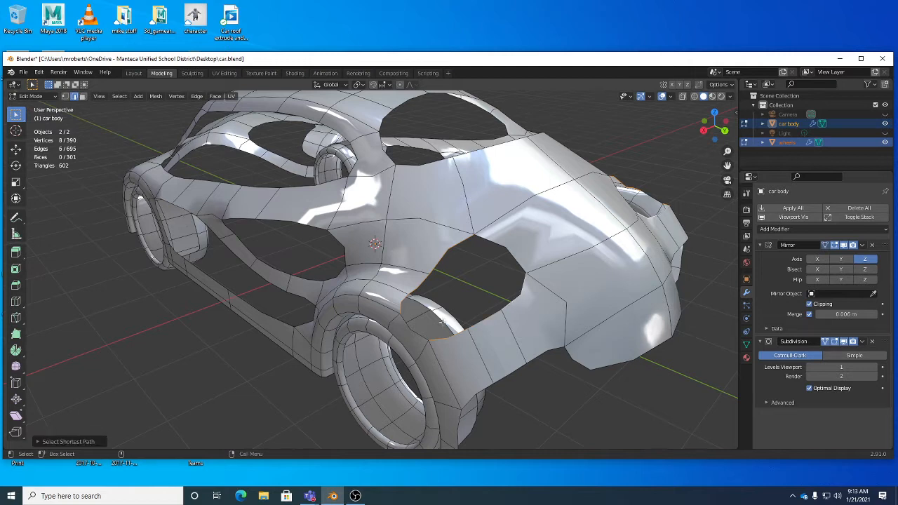
{"action": "left_click", "coordinate": [120, 96]}
{"action": "mouse_move", "coordinate": [164, 252]}
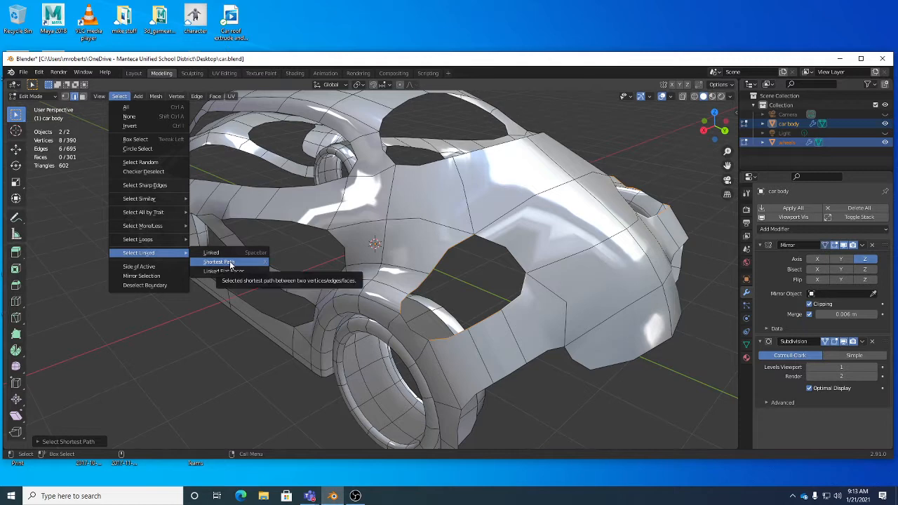
- Close the rear fender hole by bridging the two selected edge paths with Bridge Edge Loops
{"action": "middle_click_drag", "start_coordinate": [583, 332], "coordinate": [410, 313]}
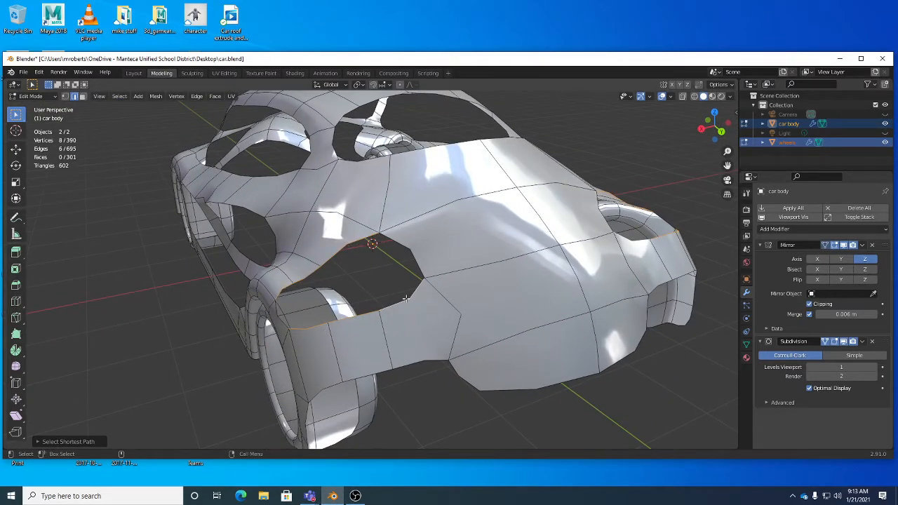
{"action": "middle_click_drag", "start_coordinate": [406, 299], "coordinate": [482, 258]}
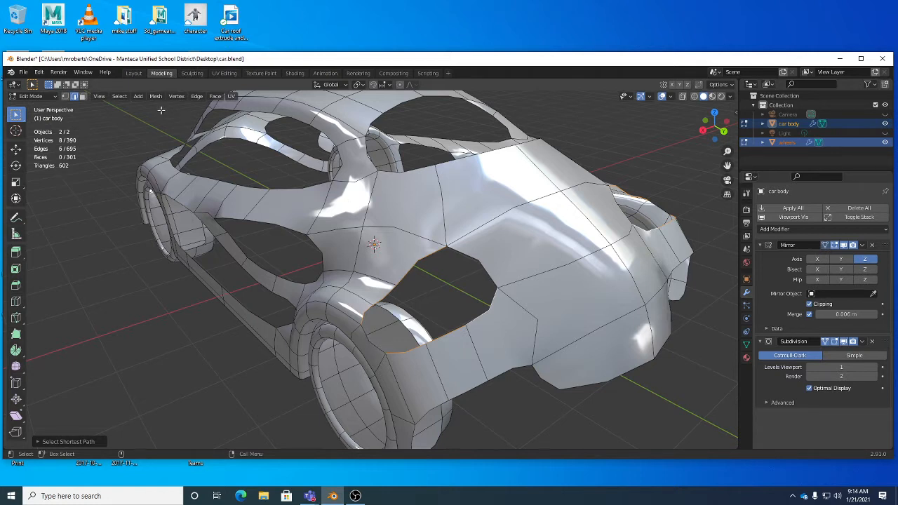
{"action": "right_click", "coordinate": [461, 288]}
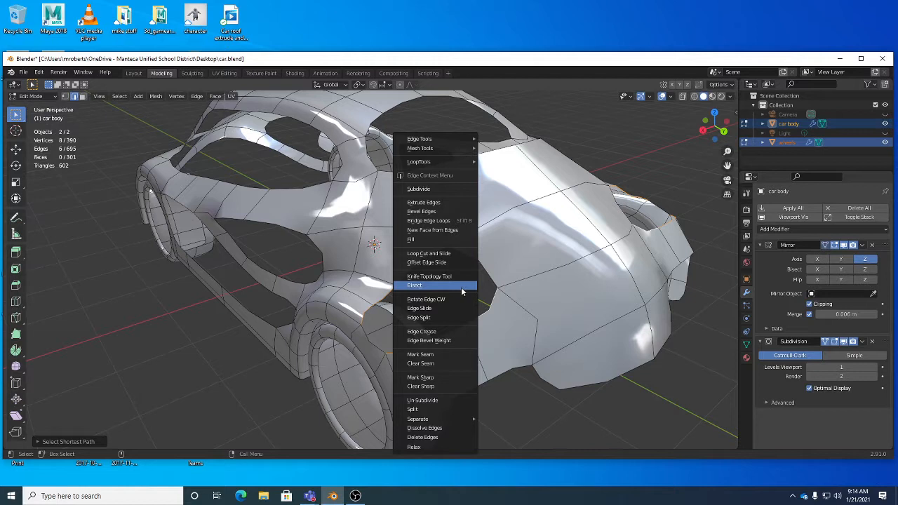
{"action": "left_click", "coordinate": [431, 222]}
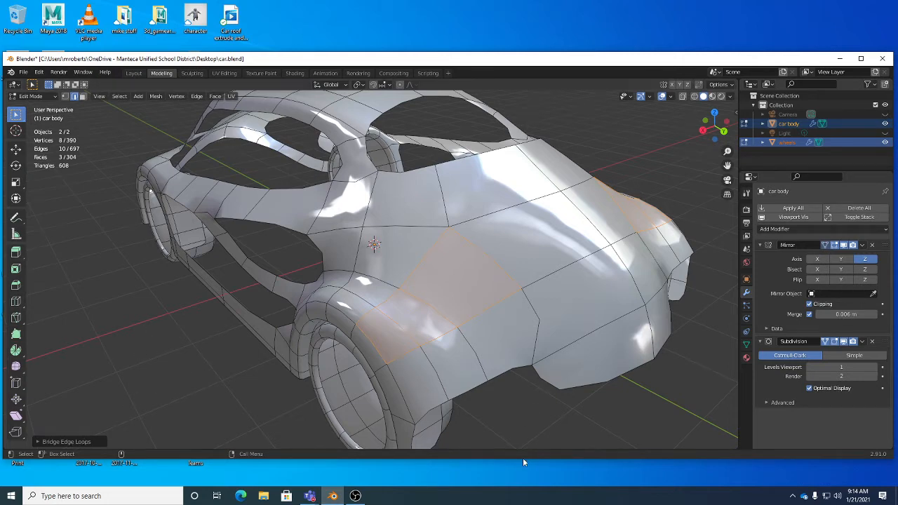
- Reduce the window height and expand the Bridge Edge Loops settings, keeping the connection type at Open Loop
{"action": "mouse_move", "coordinate": [523, 460]}
{"action": "left_mouse_down"}
{"action": "mouse_move", "coordinate": [525, 429]}
{"action": "mouse_move", "coordinate": [523, 444]}
{"action": "left_mouse_up"}
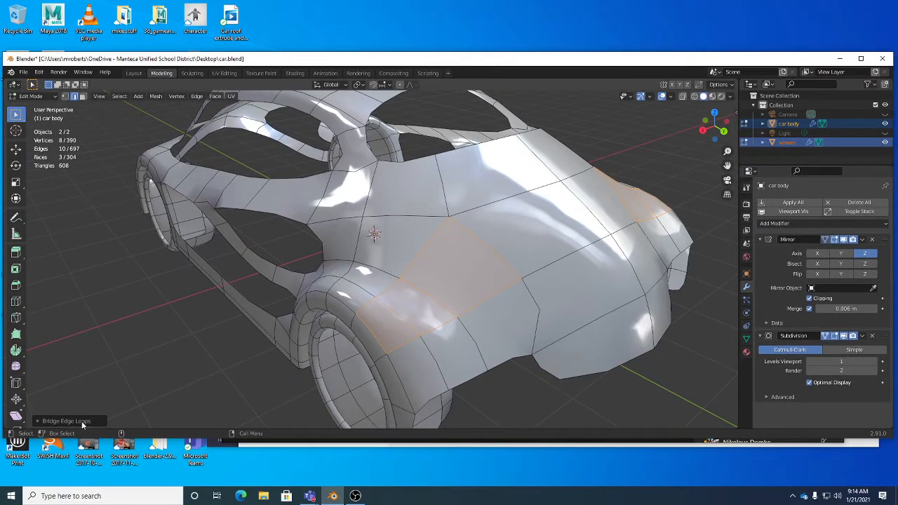
{"action": "left_click", "coordinate": [66, 421]}
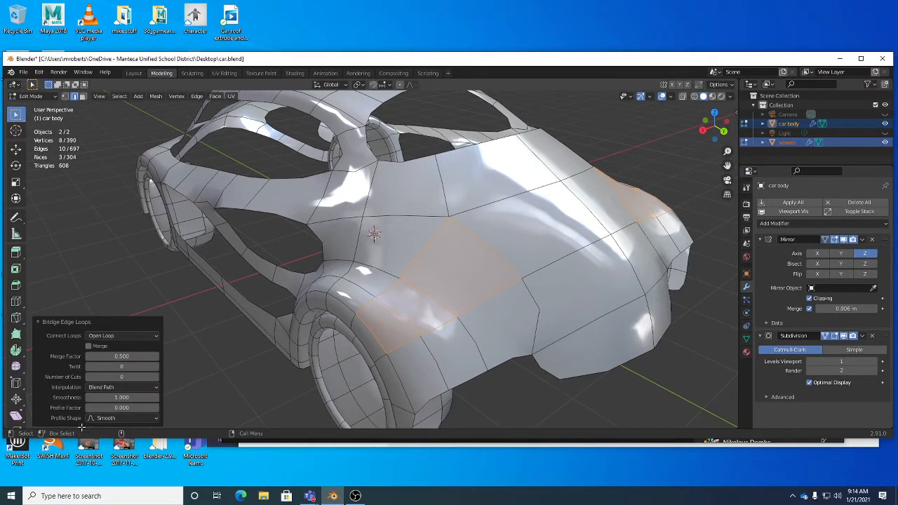
{"action": "left_click", "coordinate": [120, 337]}
{"action": "left_click", "coordinate": [145, 388]}
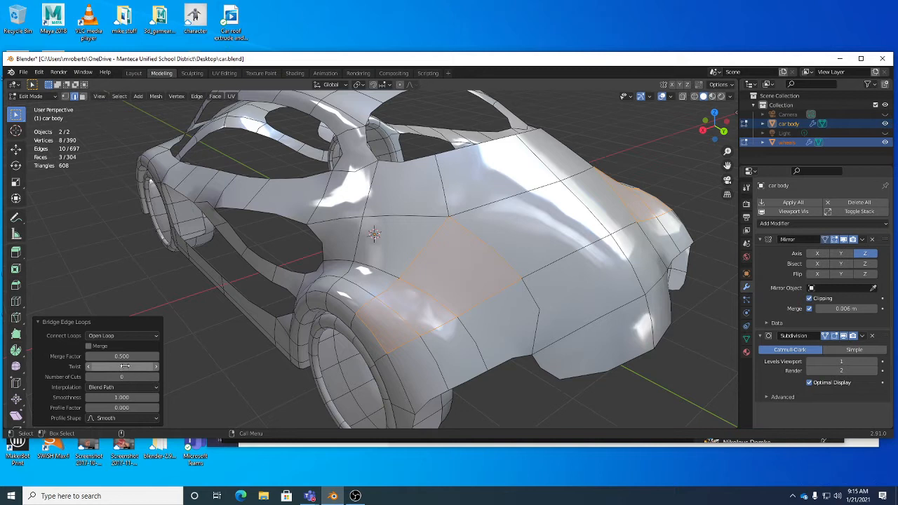
- Try a twist of 2 and two cuts on the bridge, resetting both values to 0
{"action": "mouse_move", "coordinate": [125, 367]}
{"action": "left_mouse_down"}
{"action": "mouse_move", "coordinate": [160, 368]}
{"action": "mouse_move", "coordinate": [139, 368]}
{"action": "left_mouse_up"}
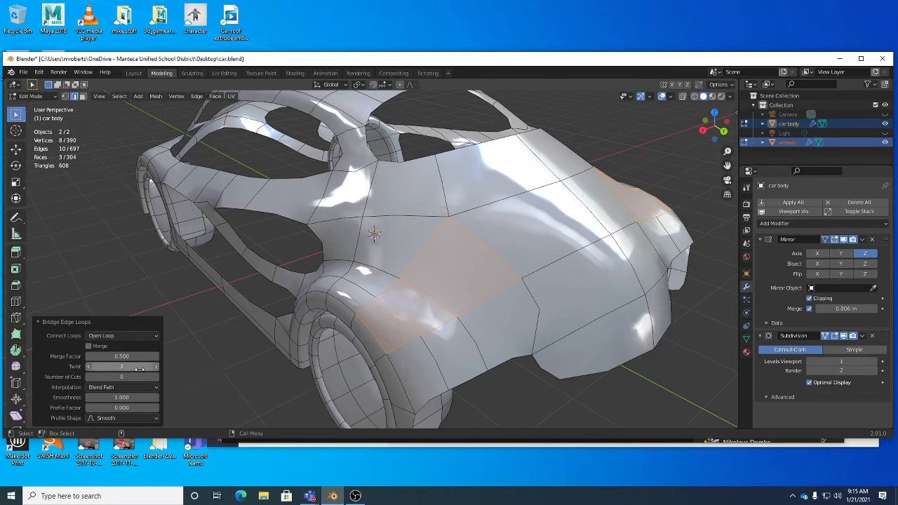
{"action": "left_click", "coordinate": [90, 366]}
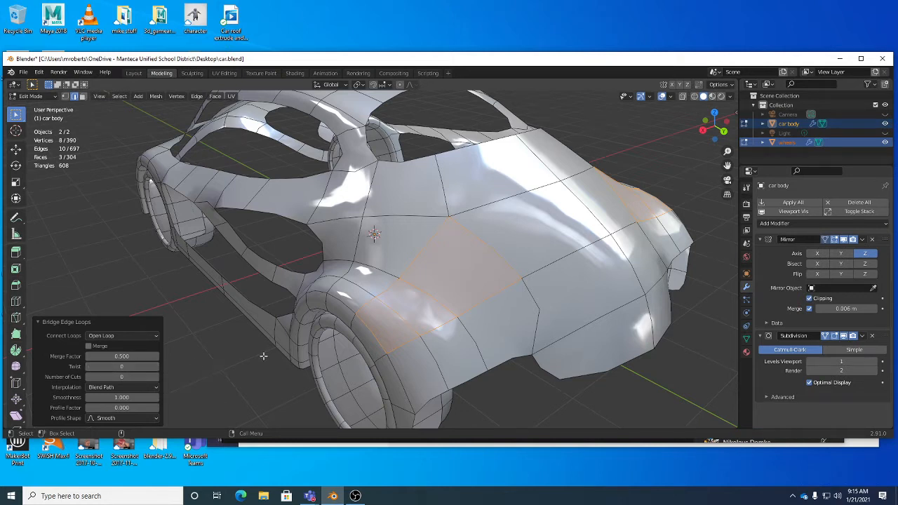
{"action": "left_click", "coordinate": [156, 378]}
{"action": "left_click", "coordinate": [157, 378]}
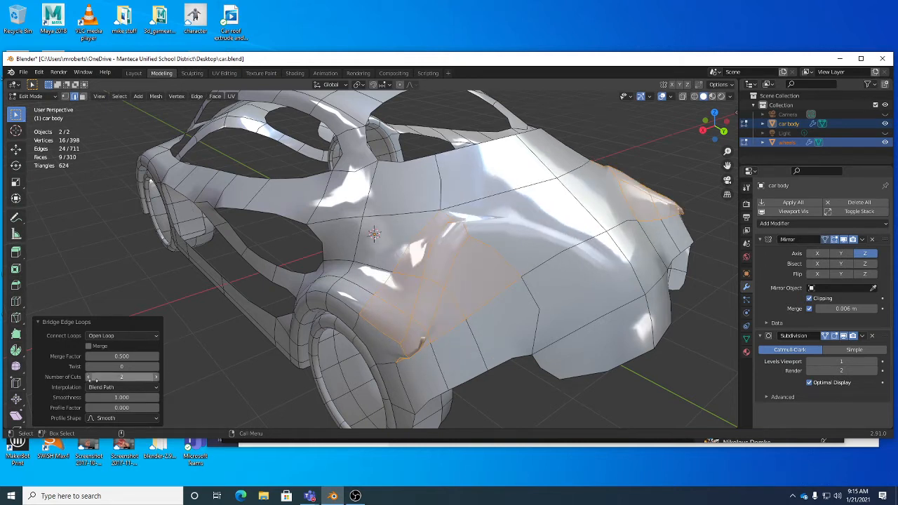
{"action": "left_click", "coordinate": [89, 378]}
{"action": "left_click", "coordinate": [89, 378]}
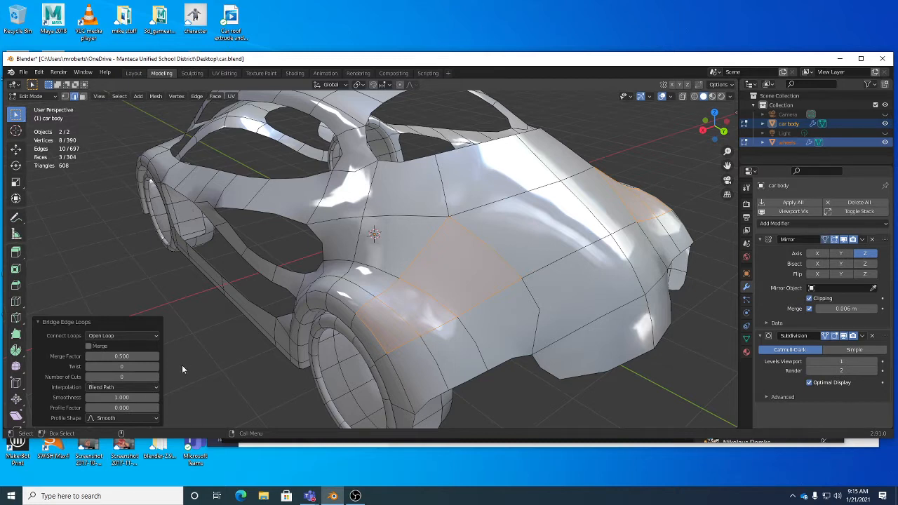
{"action": "left_click", "coordinate": [68, 321]}
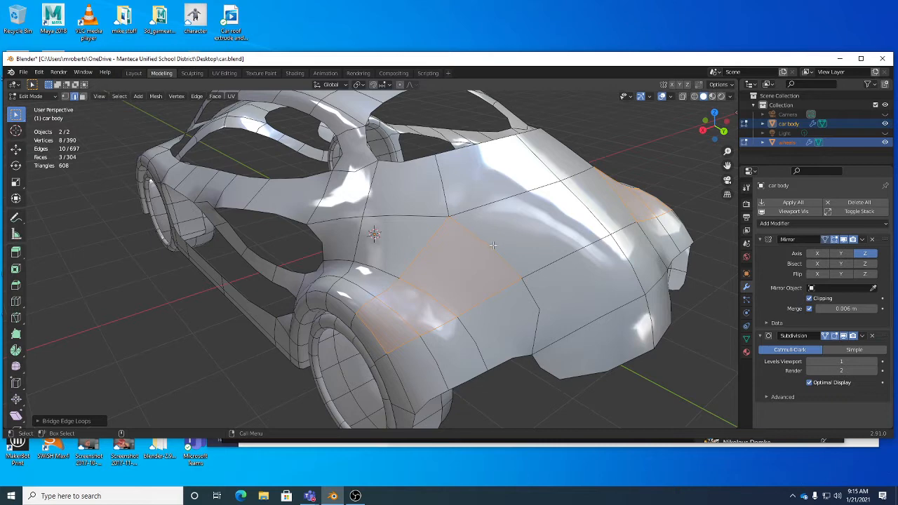
- In edge selection mode with the Tweak tool, reposition the edges of the fender behind the rear wheel arch
{"action": "middle_click_drag", "start_coordinate": [436, 325], "coordinate": [498, 268]}
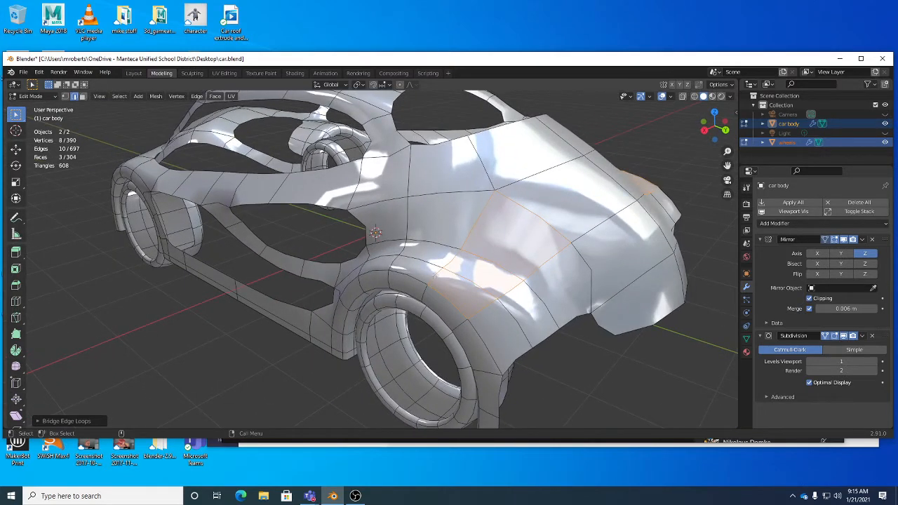
{"action": "key", "text": "2"}
{"action": "left_click", "coordinate": [562, 284]}
{"action": "middle_click_drag", "start_coordinate": [561, 284], "coordinate": [566, 262]}
{"action": "scroll", "coordinate": [567, 261], "scroll_direction": "up", "scroll_amount": 5}
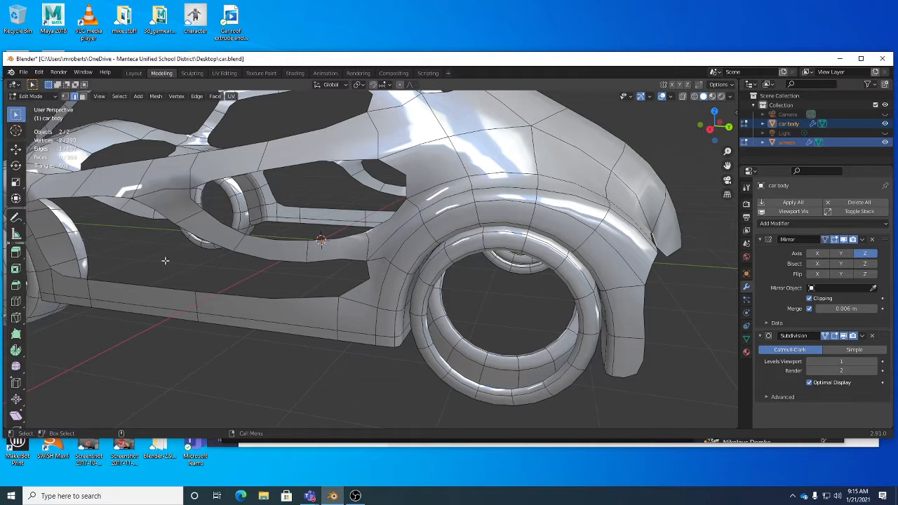
{"action": "key", "text": "w"}
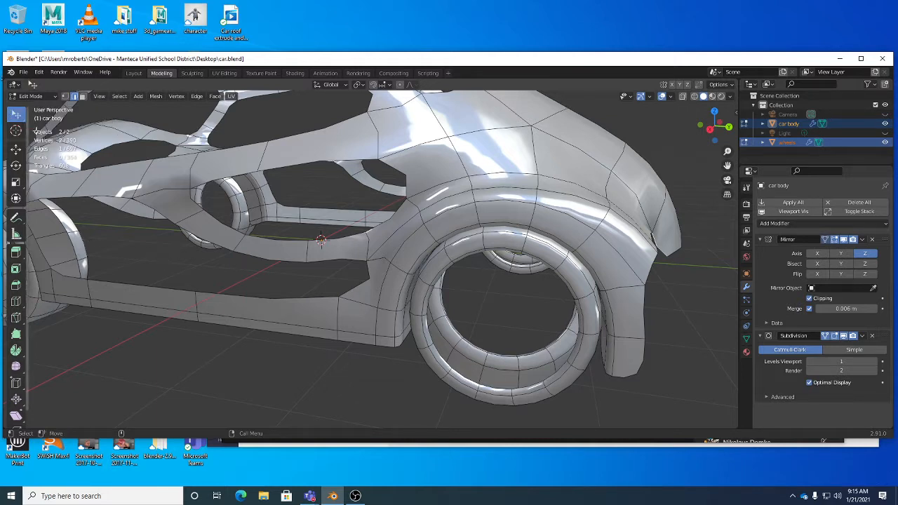
{"action": "key", "text": "w"}
{"action": "key", "text": "w"}
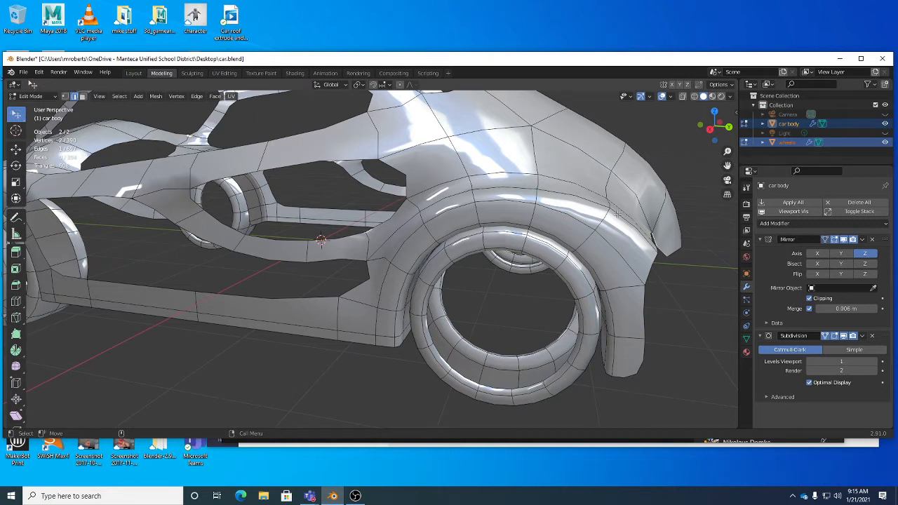
{"action": "mouse_move", "coordinate": [622, 219]}
{"action": "left_mouse_down"}
{"action": "mouse_move", "coordinate": [612, 230]}
{"action": "mouse_move", "coordinate": [622, 219]}
{"action": "left_mouse_up"}
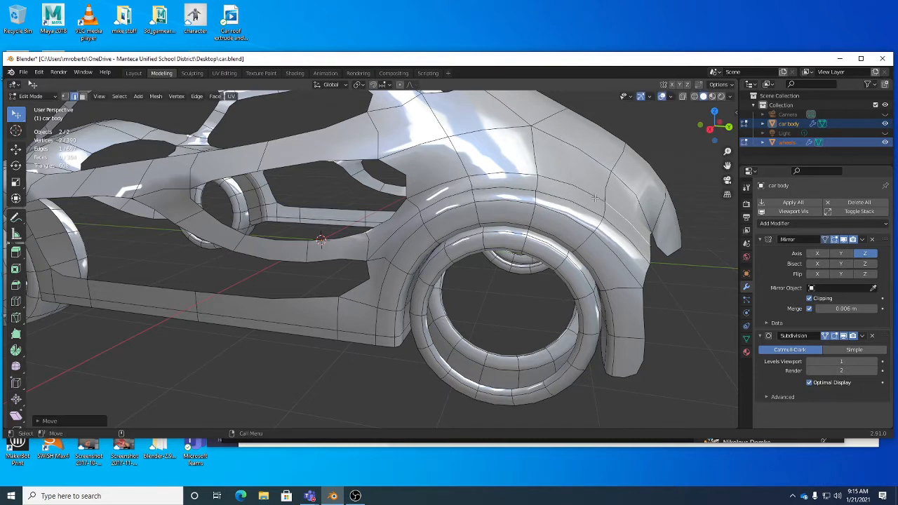
{"action": "left_click_drag", "start_coordinate": [608, 183], "coordinate": [614, 188]}
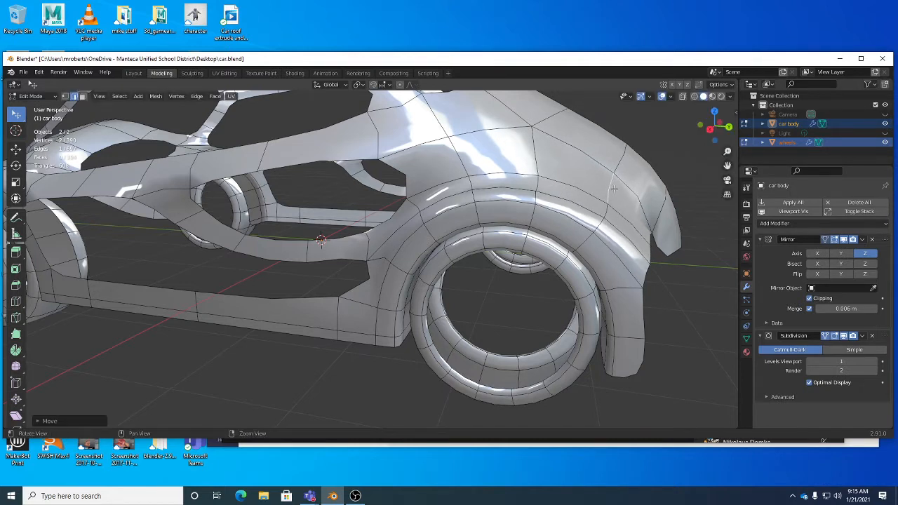
- Smooth the filled rear panel by shifting its edges, moving its lower corner inward and pulling the tail's lower edge slightly rearward
{"action": "middle_click_drag", "start_coordinate": [604, 188], "coordinate": [247, 288]}
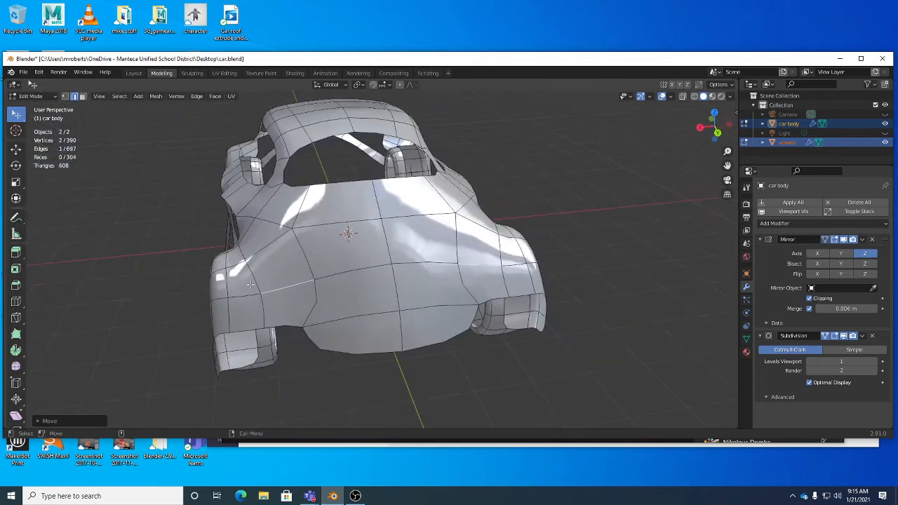
{"action": "left_click_drag", "start_coordinate": [254, 282], "coordinate": [261, 279]}
{"action": "middle_click_drag", "start_coordinate": [271, 315], "coordinate": [280, 302]}
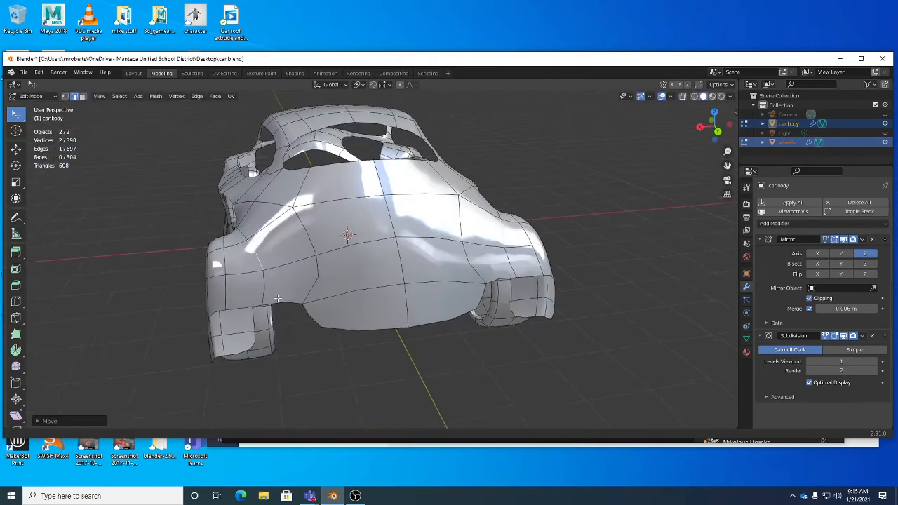
{"action": "left_click_drag", "start_coordinate": [280, 302], "coordinate": [332, 320]}
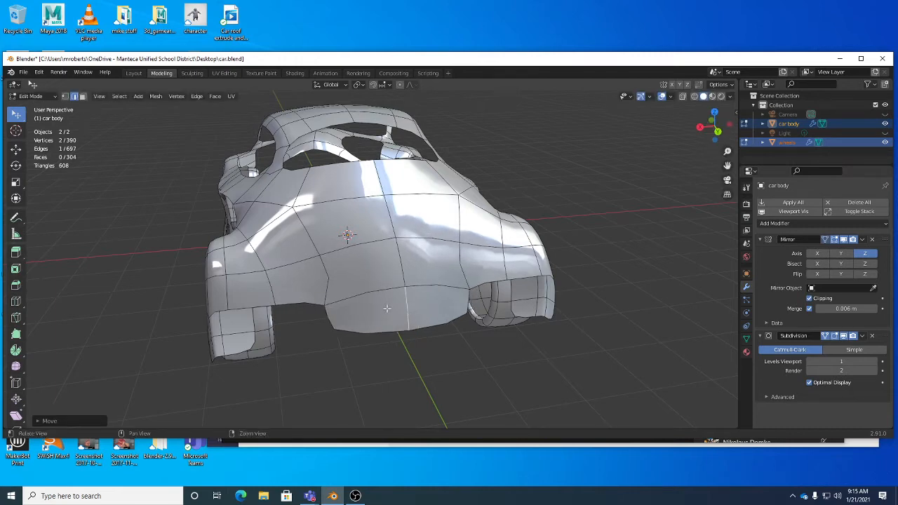
{"action": "middle_click_drag", "start_coordinate": [414, 309], "coordinate": [518, 225]}
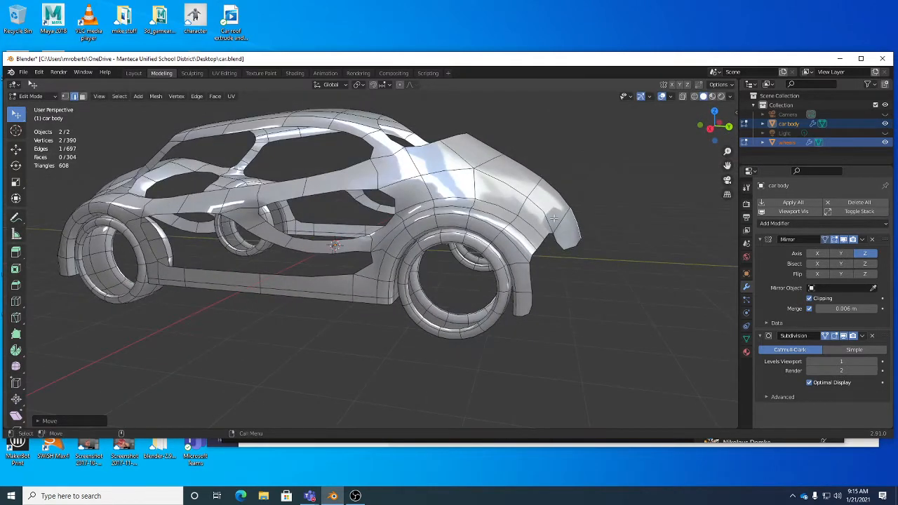
{"action": "left_click_drag", "start_coordinate": [554, 220], "coordinate": [582, 224]}
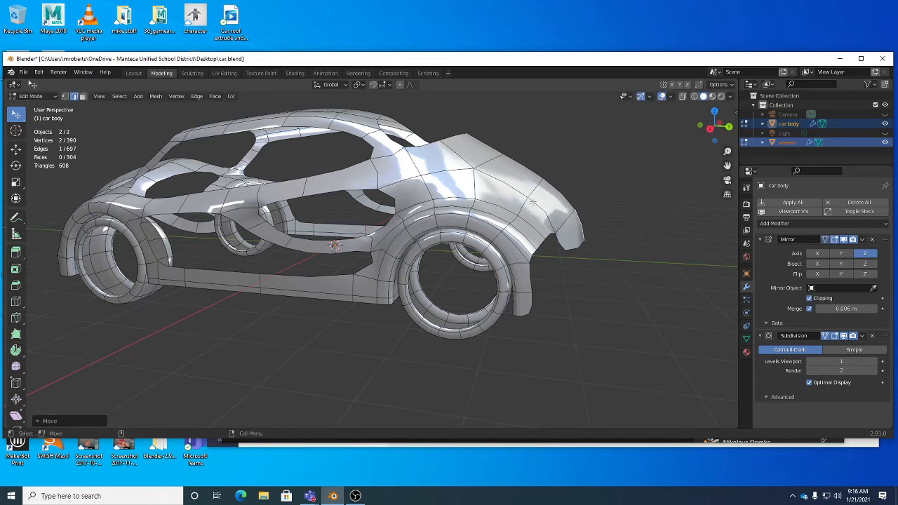
- Nudge an edge on the rear panel above the wheel arch, return to edge selection mode, and save the file
{"action": "left_click", "coordinate": [526, 201]}
{"action": "key", "text": "g"}
{"action": "left_click", "coordinate": [535, 202]}
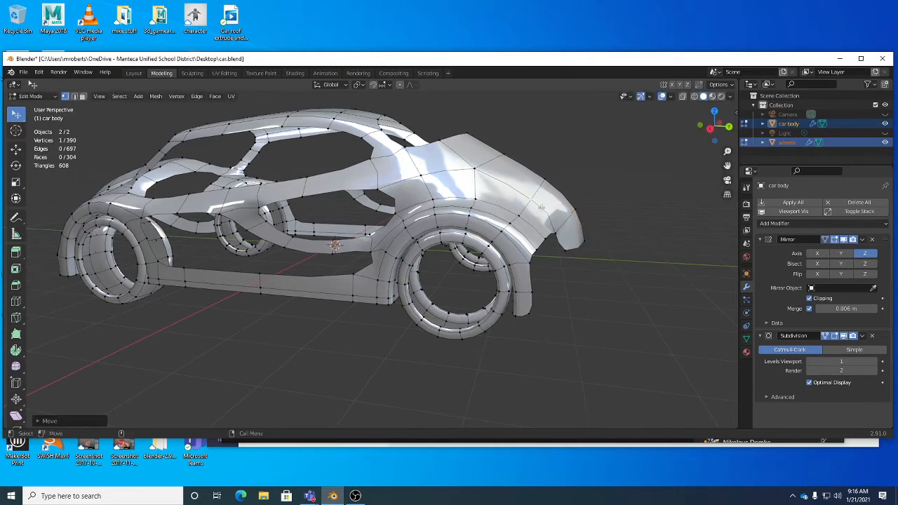
{"action": "key", "text": "2"}
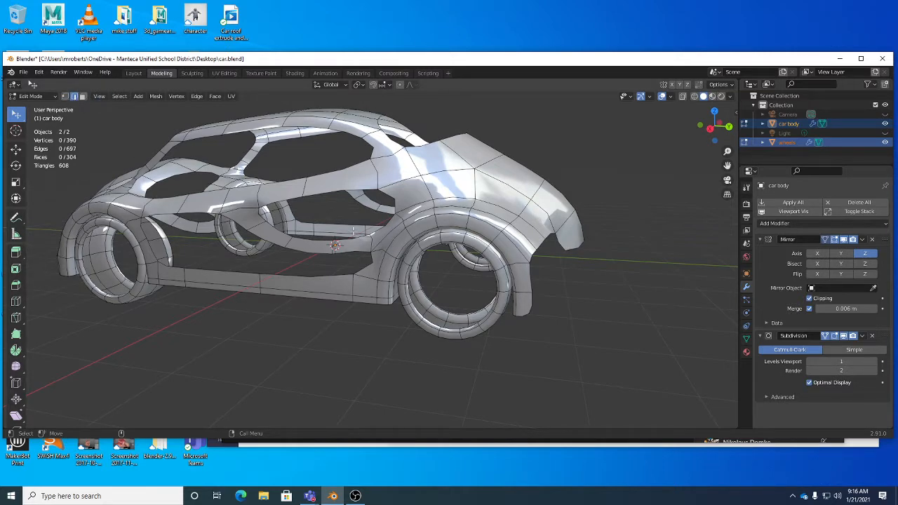
{"action": "middle_click_drag", "start_coordinate": [465, 273], "coordinate": [532, 257]}
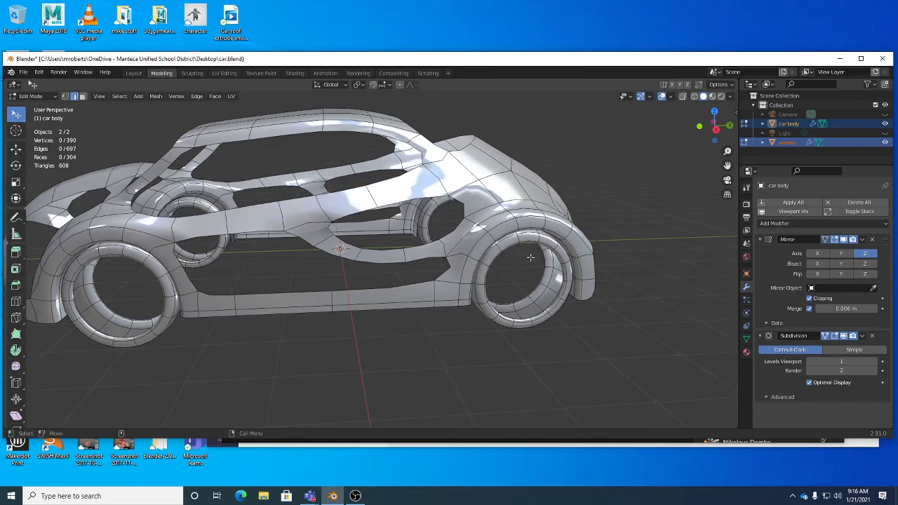
{"action": "key", "text": "ctrl+s"}
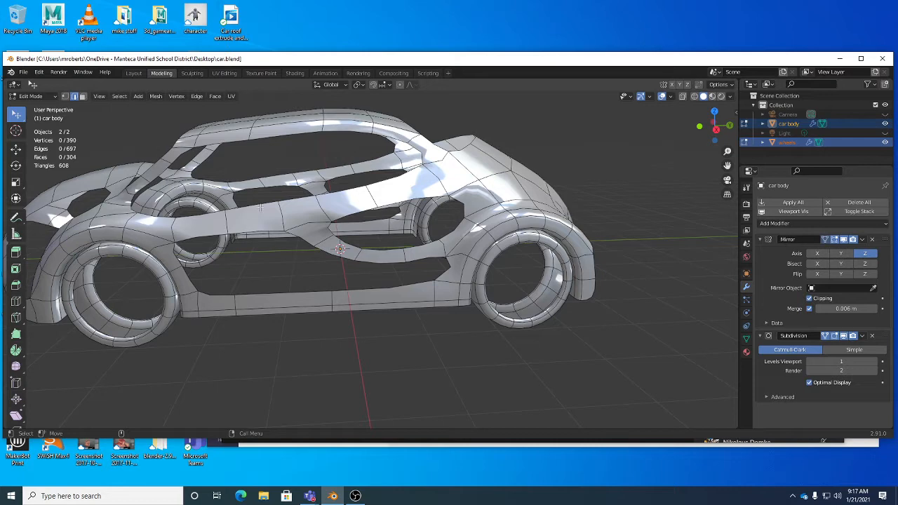
- Examine the remaining side openings and the edge layout around them from the front, side and rear of the car
{"action": "middle_click_drag", "start_coordinate": [281, 288], "coordinate": [378, 266]}
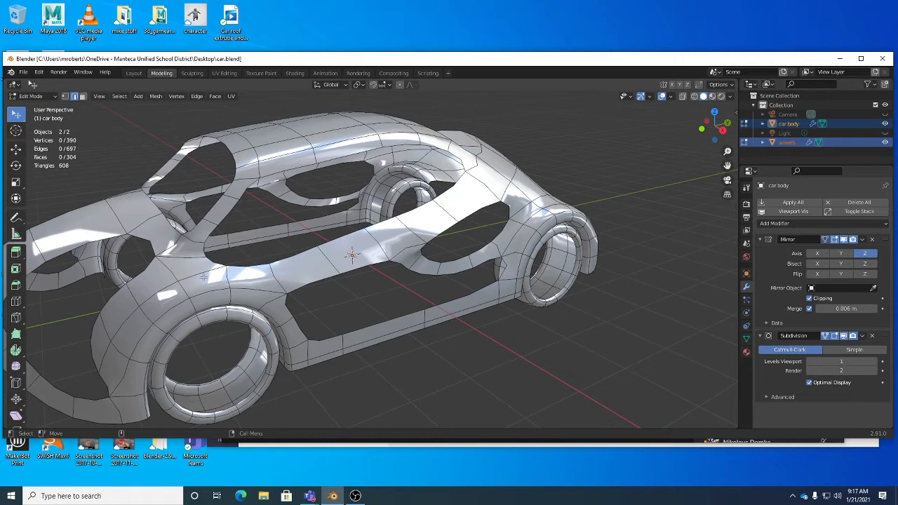
{"action": "middle_click_drag", "start_coordinate": [288, 278], "coordinate": [156, 305]}
{"action": "middle_click_drag", "start_coordinate": [308, 263], "coordinate": [149, 229]}
{"action": "middle_click_drag", "start_coordinate": [539, 230], "coordinate": [493, 231]}
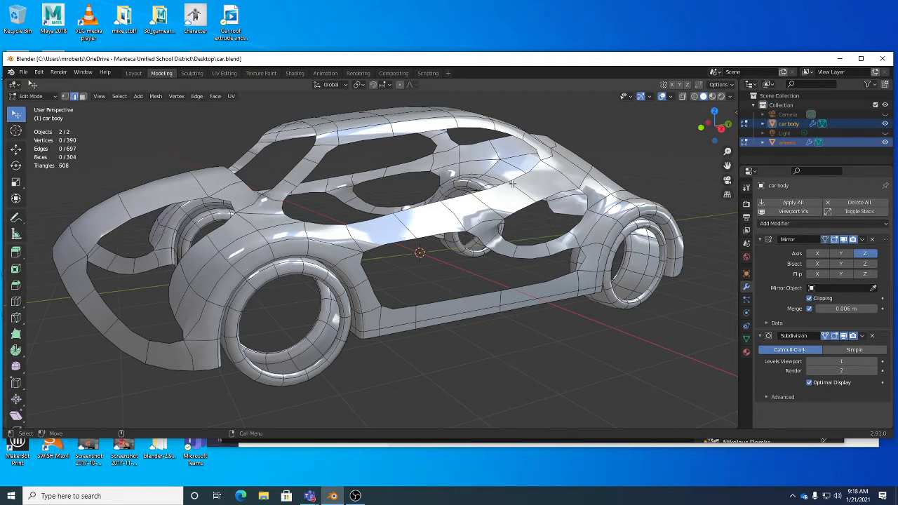
{"action": "middle_click_drag", "start_coordinate": [332, 237], "coordinate": [391, 155]}
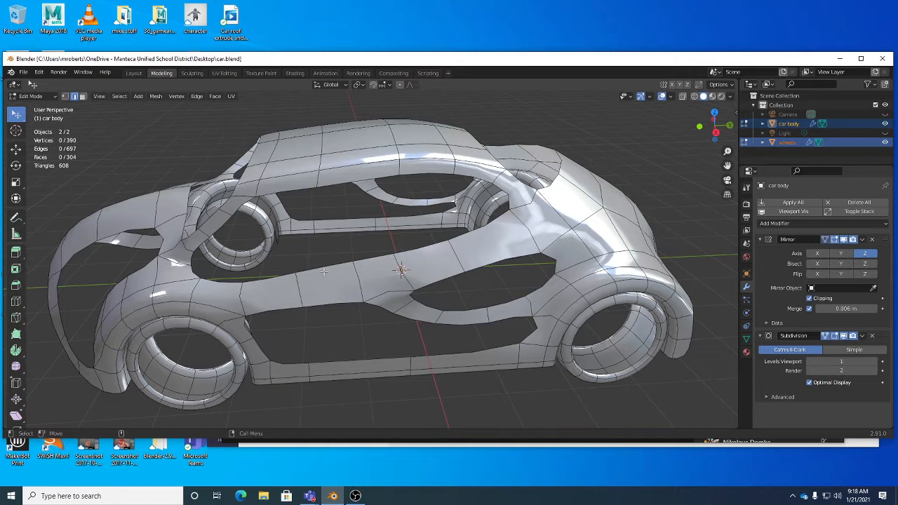
{"action": "middle_click_drag", "start_coordinate": [312, 220], "coordinate": [385, 190]}
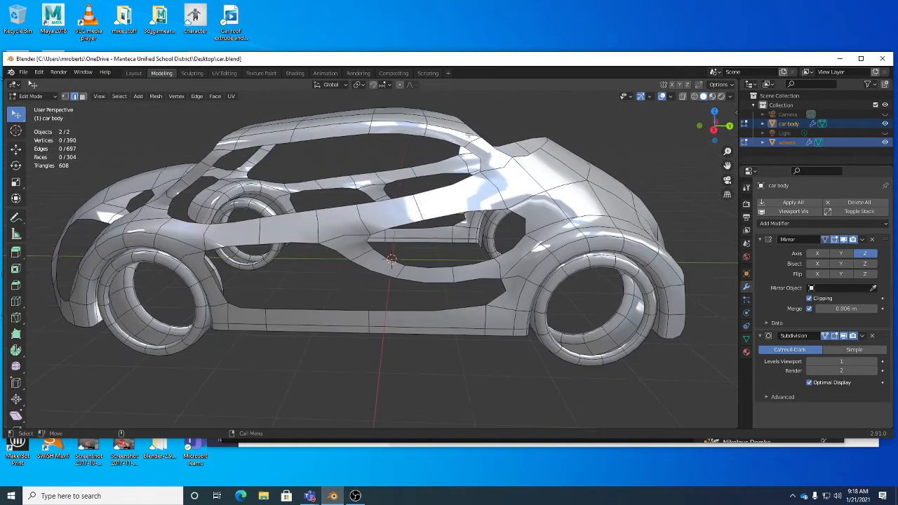
{"action": "middle_click_drag", "start_coordinate": [420, 261], "coordinate": [496, 217]}
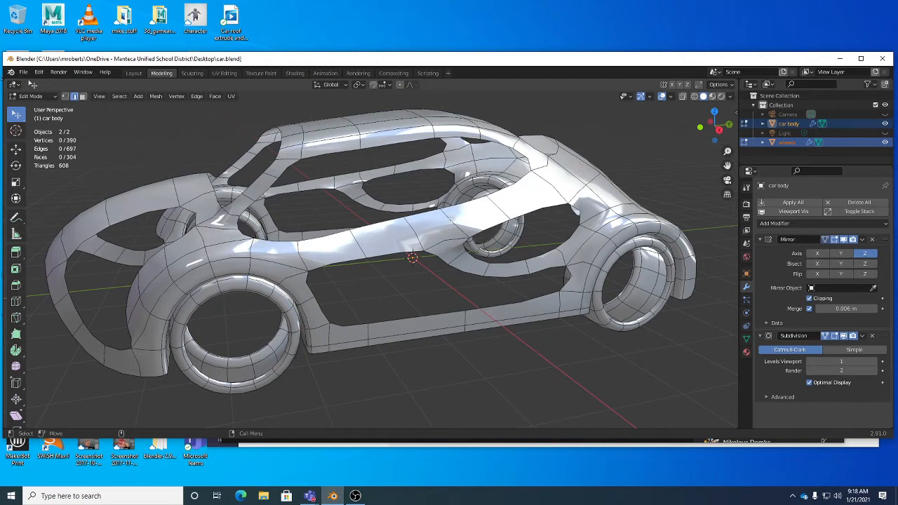
{"action": "middle_click_drag", "start_coordinate": [351, 254], "coordinate": [287, 257]}
{"action": "middle_click_drag", "start_coordinate": [259, 184], "coordinate": [308, 218]}
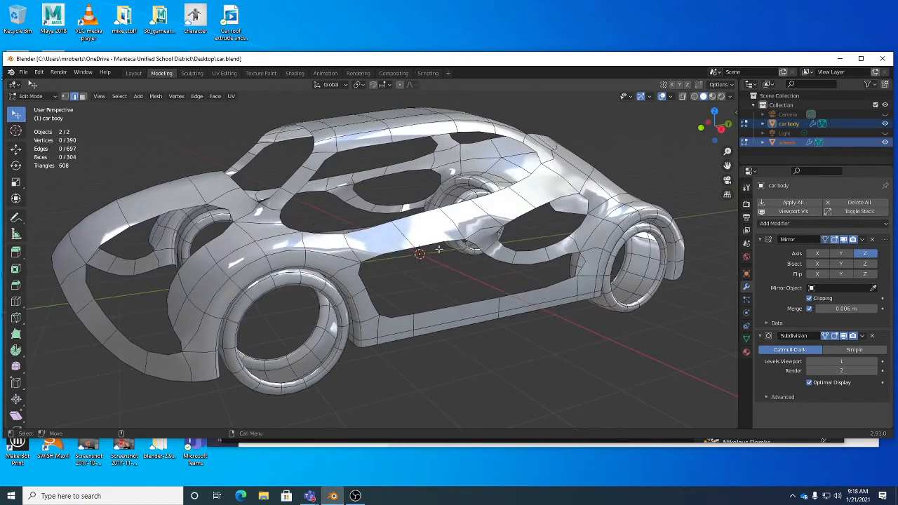
{"action": "mouse_move", "coordinate": [434, 250]}
{"action": "middle_mouse_down"}
{"action": "mouse_move", "coordinate": [421, 247]}
{"action": "mouse_move", "coordinate": [433, 243]}
{"action": "middle_mouse_up"}
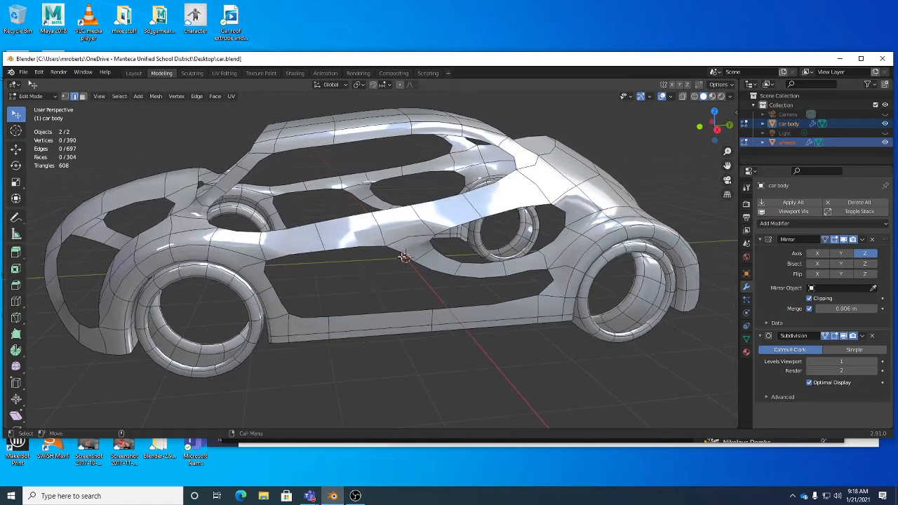
{"action": "middle_click_drag", "start_coordinate": [401, 286], "coordinate": [406, 269]}
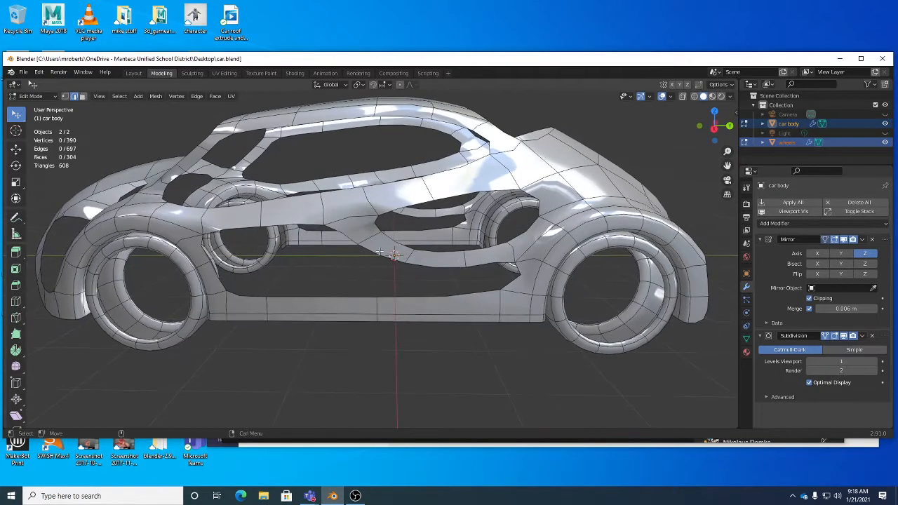
{"action": "middle_click_drag", "start_coordinate": [502, 251], "coordinate": [414, 193]}
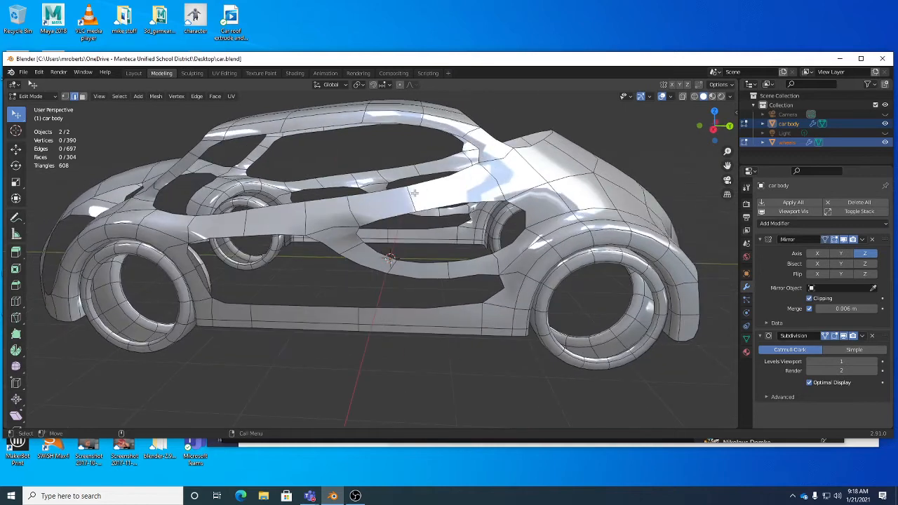
- Add two loop cuts across the side rail above the almond-shaped opening ahead of the rear wheel
{"action": "middle_click_drag", "start_coordinate": [440, 229], "coordinate": [440, 228]}
{"action": "scroll", "coordinate": [440, 228], "scroll_direction": "up", "scroll_amount": 5}
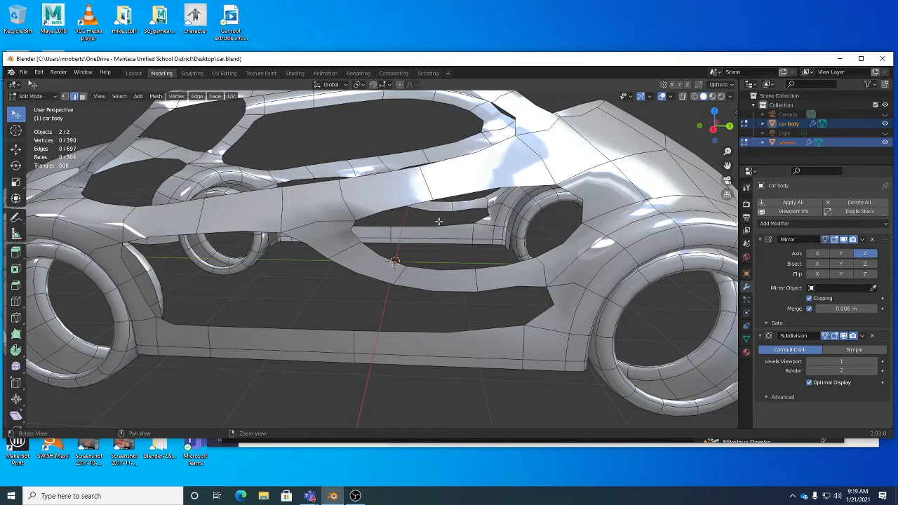
{"action": "key", "text": "ctrl+r"}
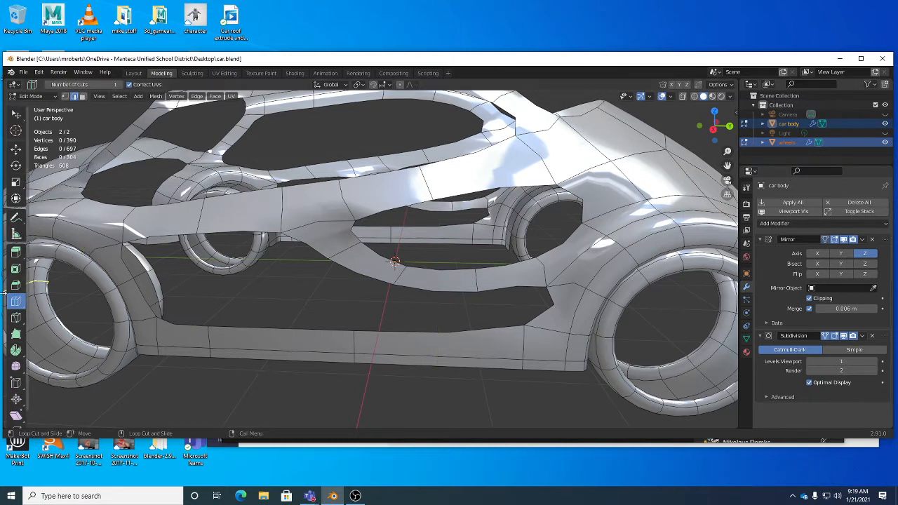
{"action": "left_click", "coordinate": [475, 195]}
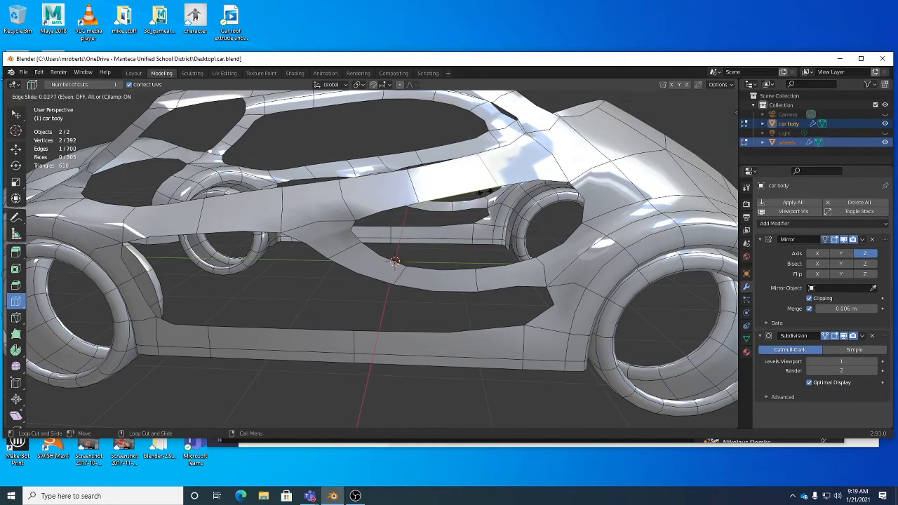
{"action": "mouse_move", "coordinate": [465, 194]}
{"action": "left_mouse_down"}
{"action": "mouse_move", "coordinate": [517, 184]}
{"action": "mouse_move", "coordinate": [456, 193]}
{"action": "mouse_move", "coordinate": [515, 194]}
{"action": "mouse_move", "coordinate": [510, 174]}
{"action": "mouse_move", "coordinate": [454, 187]}
{"action": "mouse_move", "coordinate": [473, 185]}
{"action": "mouse_move", "coordinate": [465, 190]}
{"action": "left_mouse_up"}
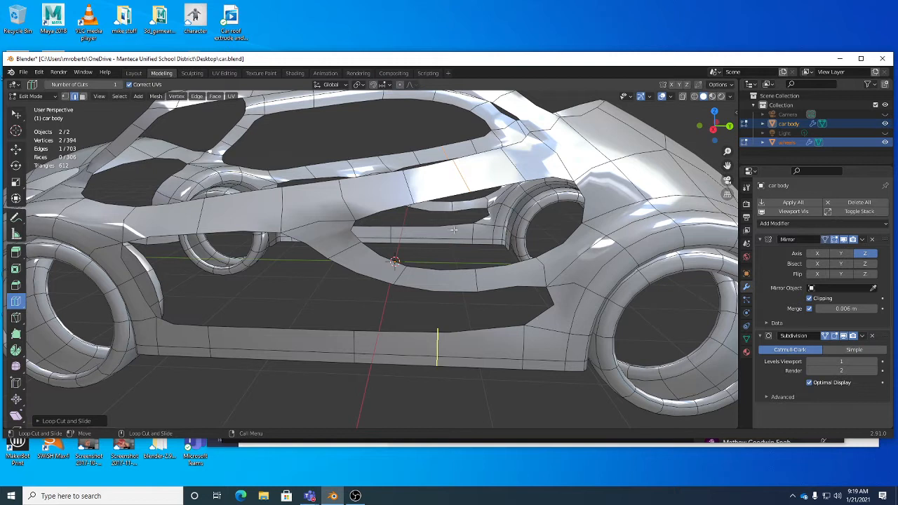
- With the Tweak tool, shift the side rail's cross edges toward the front of the car to even out their spacing
{"action": "key", "text": "w"}
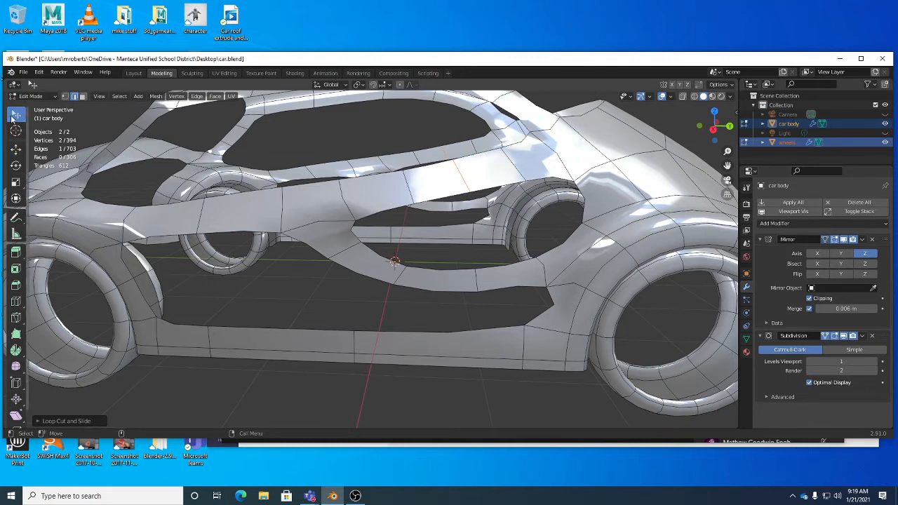
{"action": "left_click", "coordinate": [17, 117]}
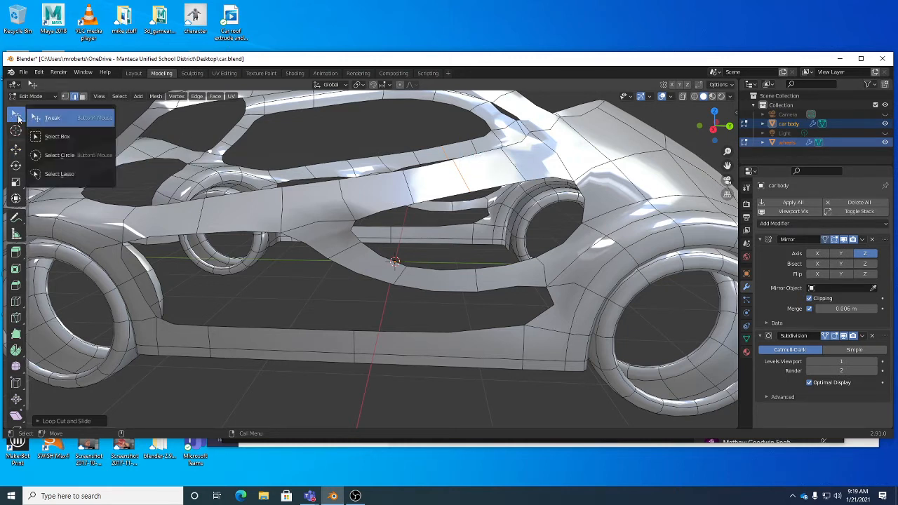
{"action": "left_click", "coordinate": [58, 125]}
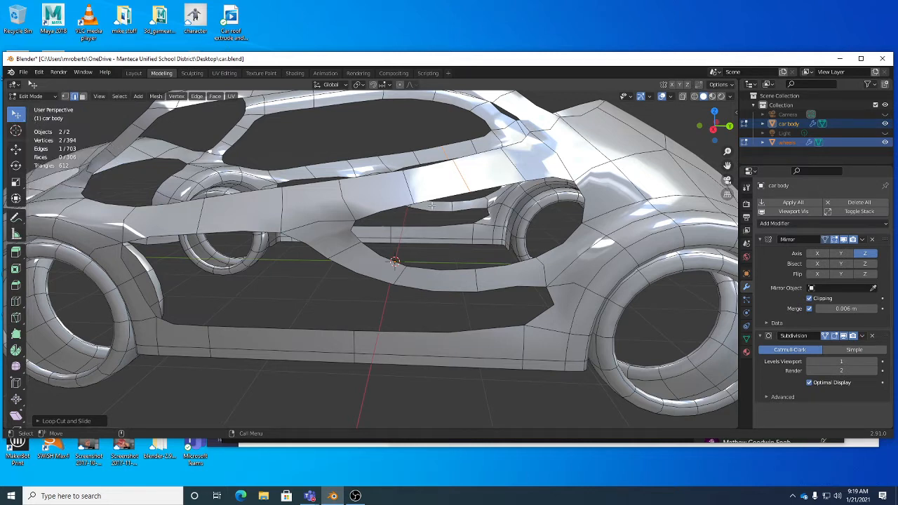
{"action": "left_click", "coordinate": [16, 117]}
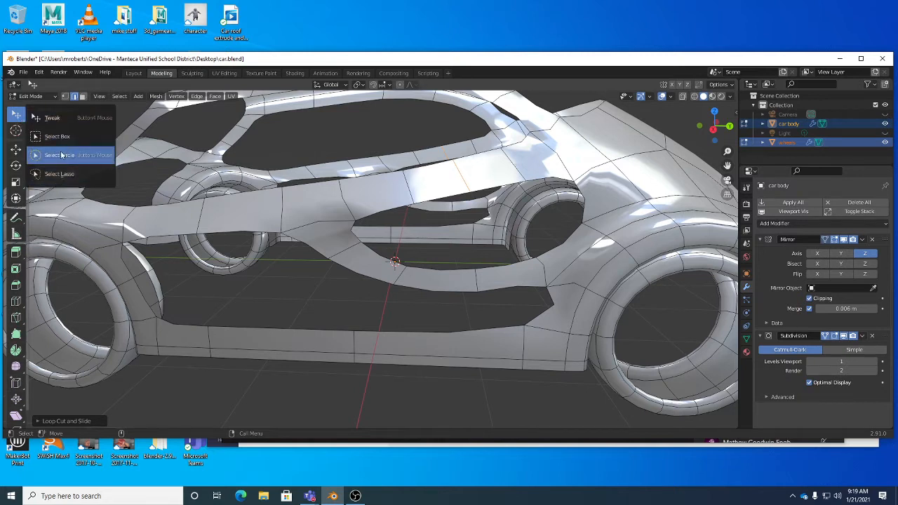
{"action": "left_click", "coordinate": [58, 119]}
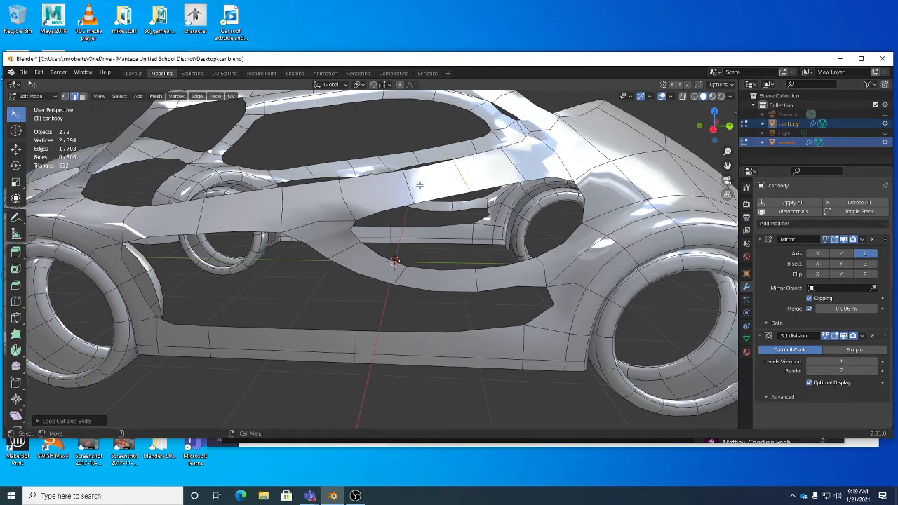
{"action": "left_click_drag", "start_coordinate": [410, 181], "coordinate": [402, 184]}
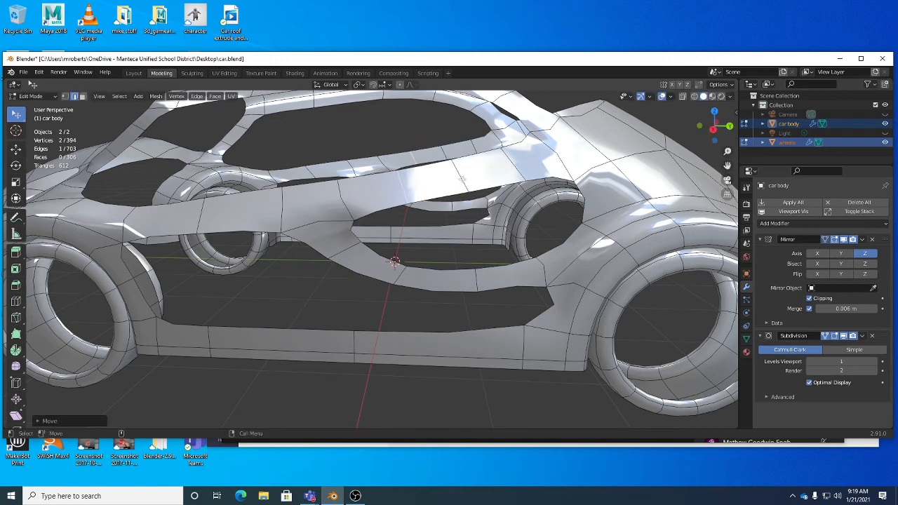
{"action": "left_click_drag", "start_coordinate": [462, 179], "coordinate": [410, 190]}
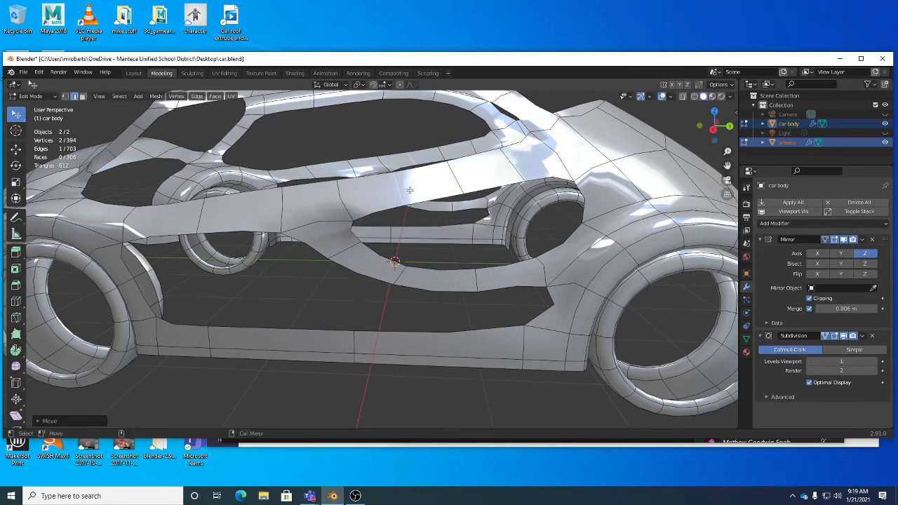
- Adjust the side rail's cross edges seen from behind and above, and rotate the rearmost one to follow the rail's curve
{"action": "middle_click_drag", "start_coordinate": [410, 190], "coordinate": [523, 184]}
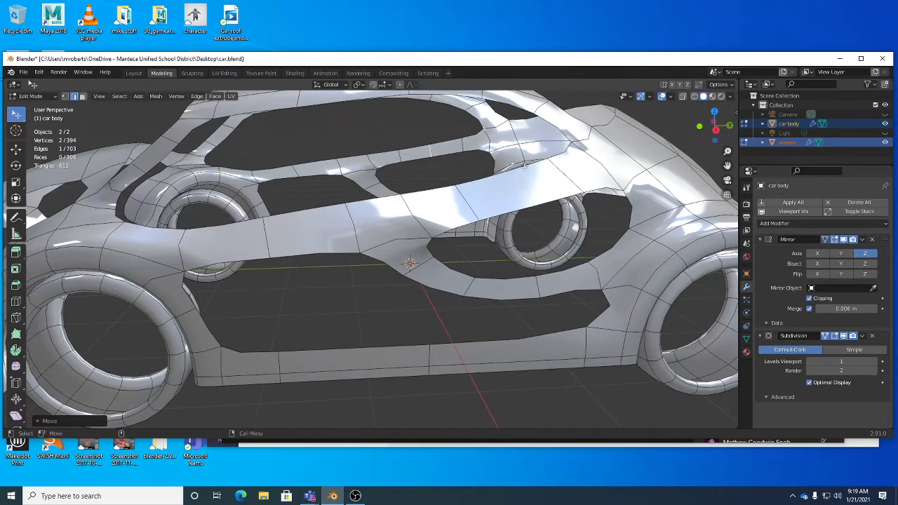
{"action": "middle_click_drag", "start_coordinate": [523, 168], "coordinate": [592, 184]}
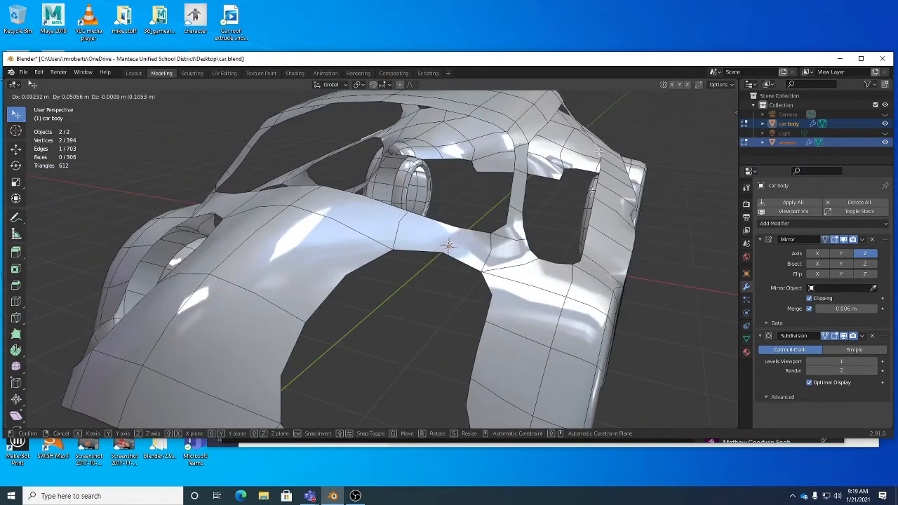
{"action": "middle_click_drag", "start_coordinate": [594, 150], "coordinate": [434, 326]}
{"action": "left_click", "coordinate": [433, 326]}
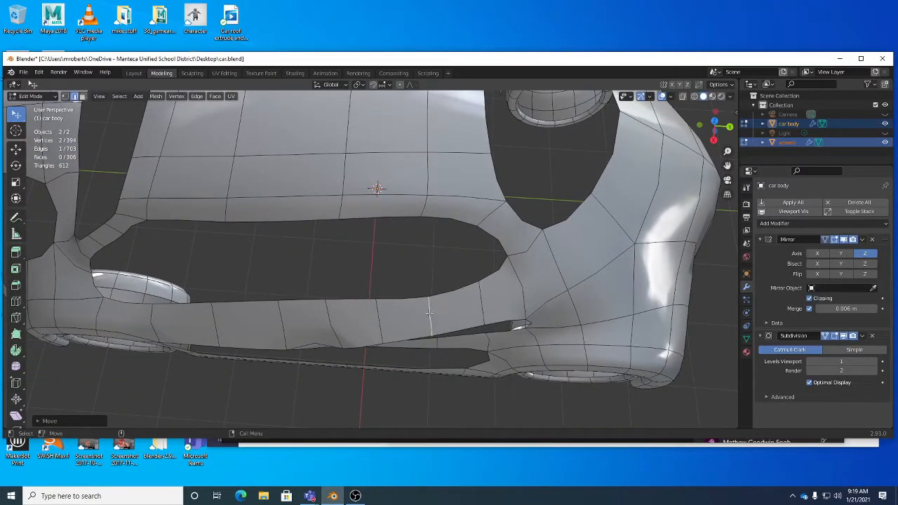
{"action": "left_click_drag", "start_coordinate": [18, 117], "coordinate": [53, 124]}
{"action": "key", "text": "shift+space"}
{"action": "key", "text": "r"}
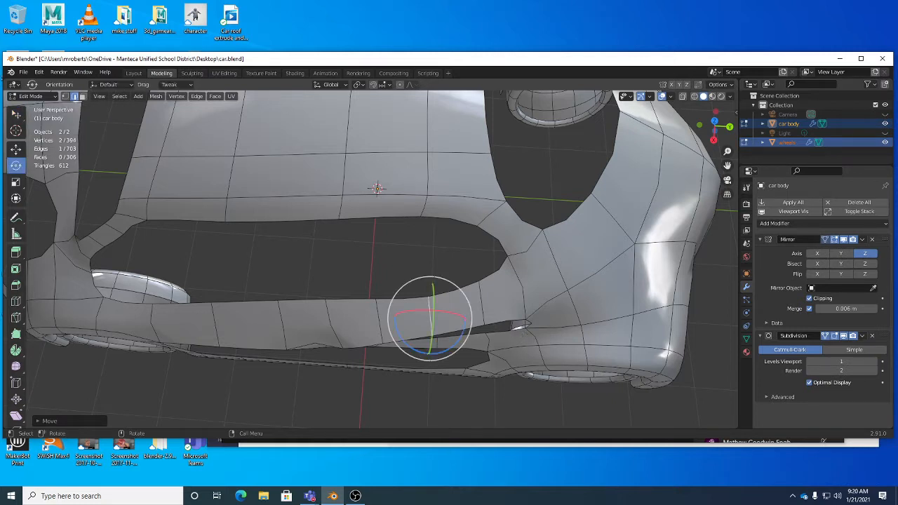
{"action": "left_click_drag", "start_coordinate": [523, 324], "coordinate": [530, 294]}
{"action": "left_click", "coordinate": [519, 323]}
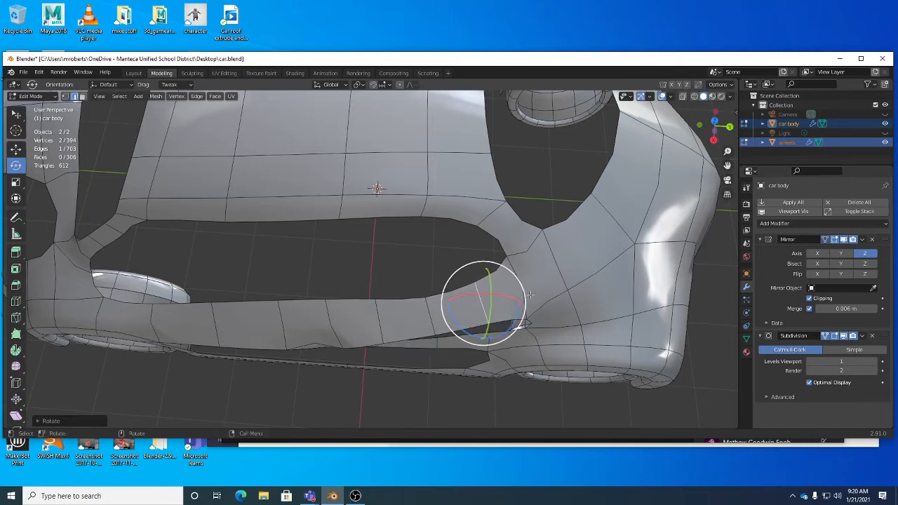
- With the Tweak tool, nudge a cross edge of the side rail above the almond-shaped opening
{"action": "middle_click_drag", "start_coordinate": [530, 295], "coordinate": [440, 181]}
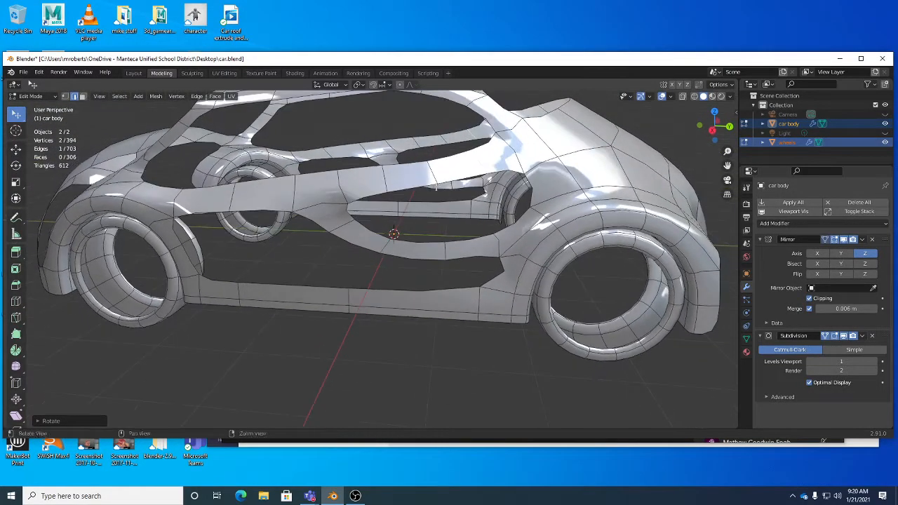
{"action": "left_click_drag", "start_coordinate": [434, 173], "coordinate": [435, 170]}
{"action": "middle_click_drag", "start_coordinate": [435, 171], "coordinate": [505, 170]}
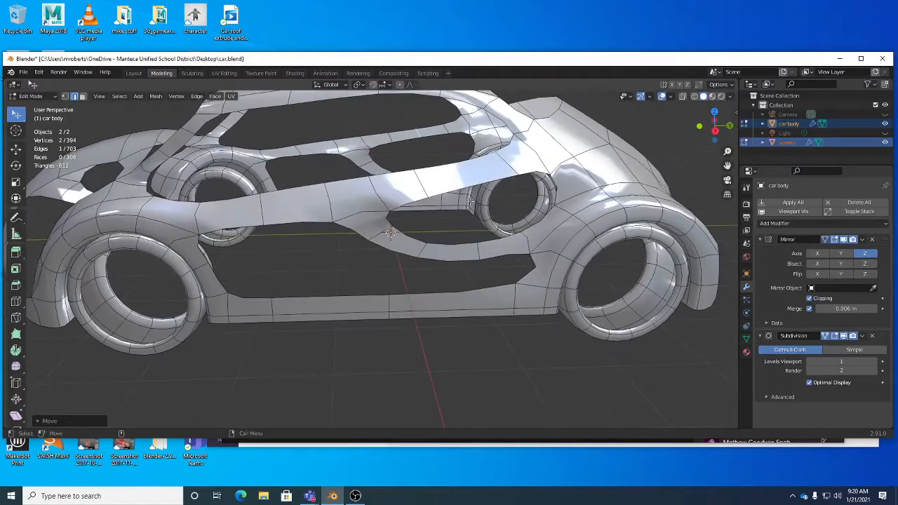
{"action": "middle_click_drag", "start_coordinate": [470, 201], "coordinate": [467, 215]}
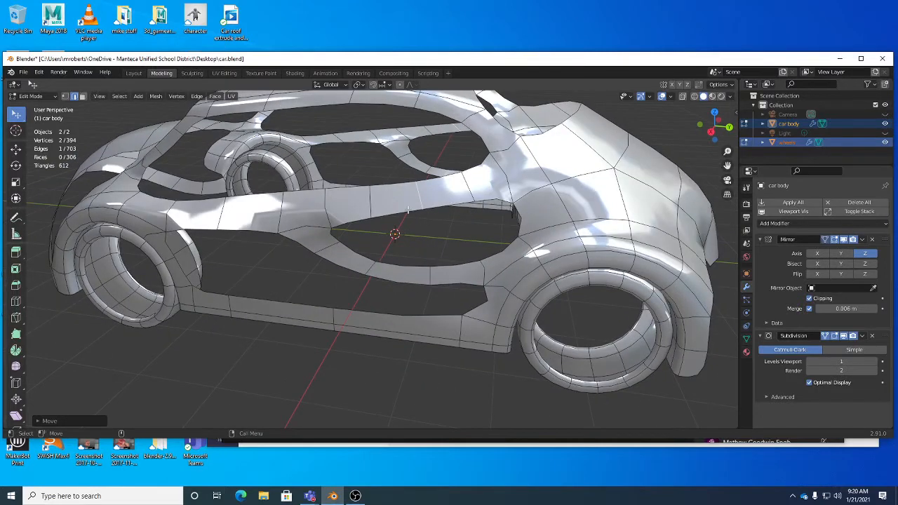
- Select matching three-edge paths along the upper and lower rims of the almond-shaped opening and bridge them with faces
{"action": "left_click", "coordinate": [409, 211]}
{"action": "middle_click_drag", "start_coordinate": [459, 224], "coordinate": [397, 247]}
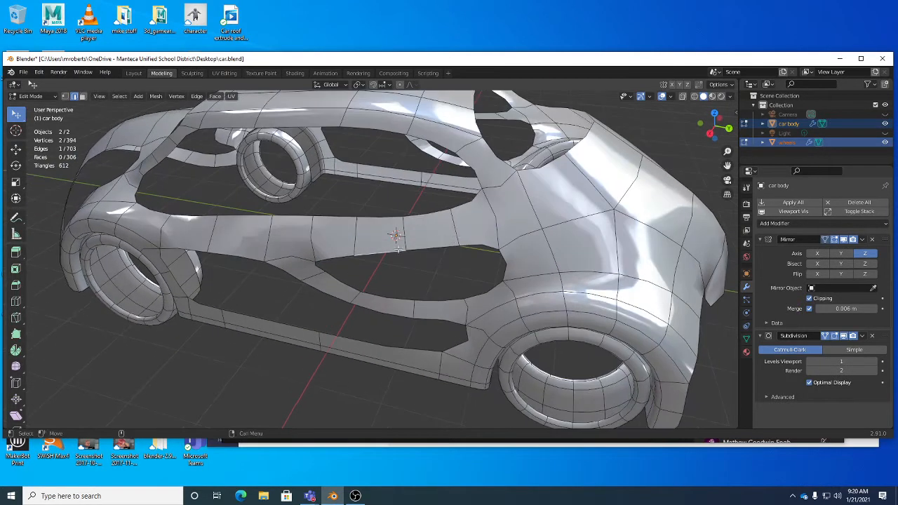
{"action": "left_click", "coordinate": [476, 245], "text": "shift"}
{"action": "left_click", "coordinate": [487, 251], "text": "ctrl"}
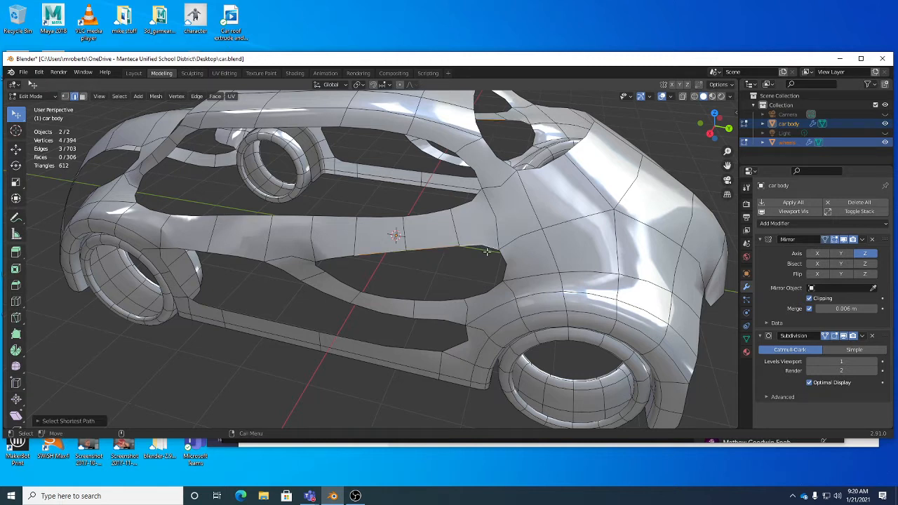
{"action": "left_click", "coordinate": [404, 300], "text": "shift"}
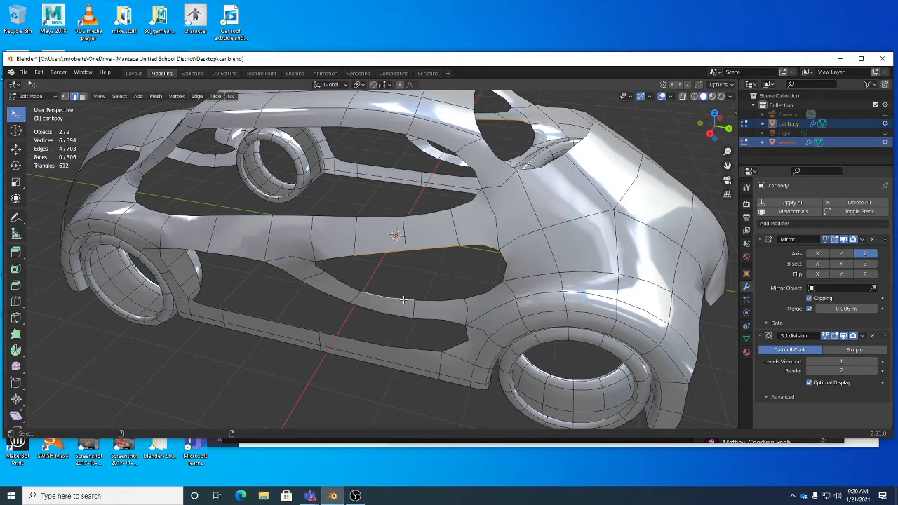
{"action": "left_click", "coordinate": [479, 296], "text": "shift"}
{"action": "left_click", "coordinate": [119, 97]}
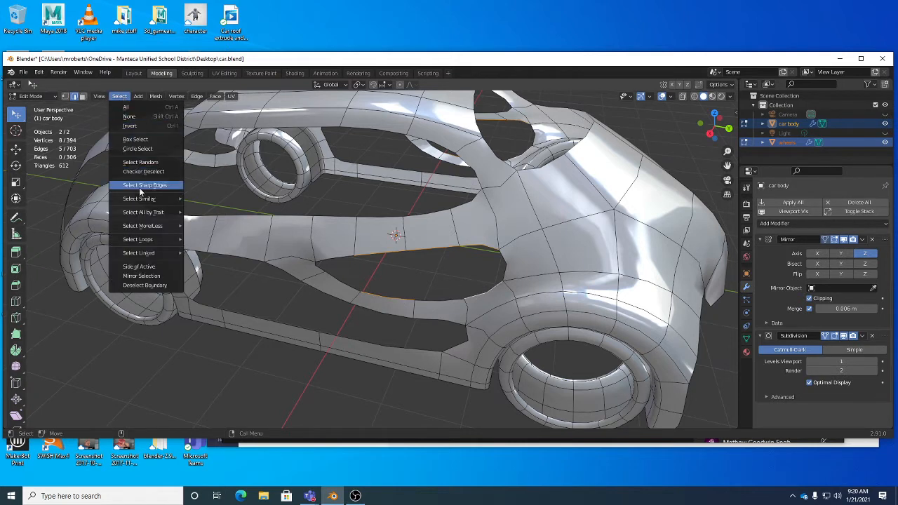
{"action": "mouse_move", "coordinate": [154, 256]}
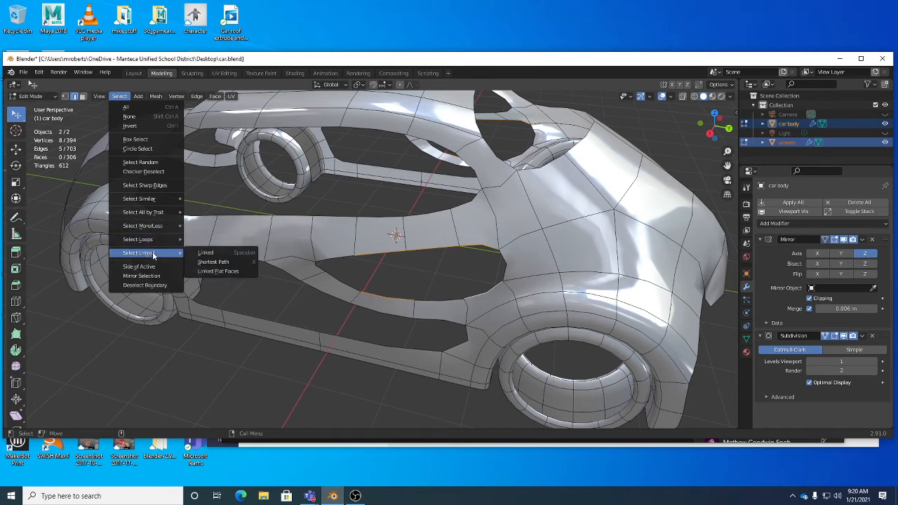
{"action": "left_click", "coordinate": [213, 265]}
{"action": "middle_click_drag", "start_coordinate": [445, 305], "coordinate": [411, 258]}
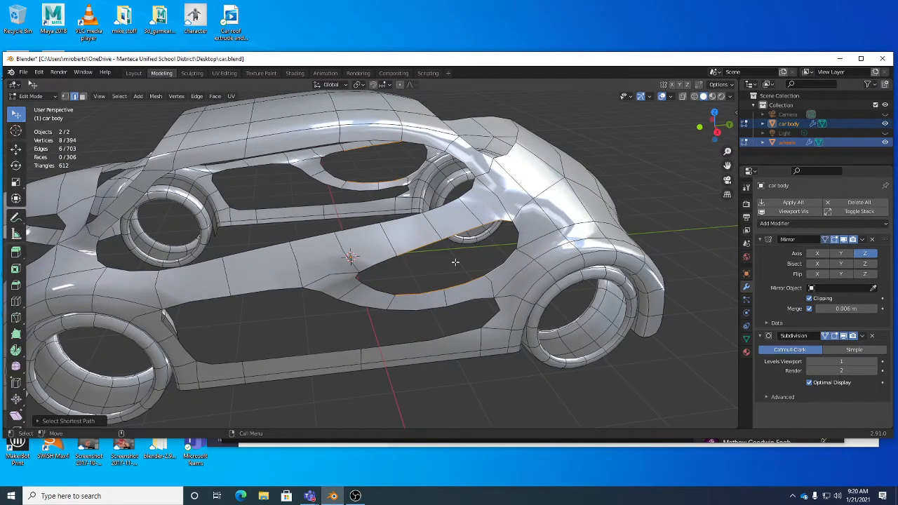
{"action": "right_click", "coordinate": [456, 262]}
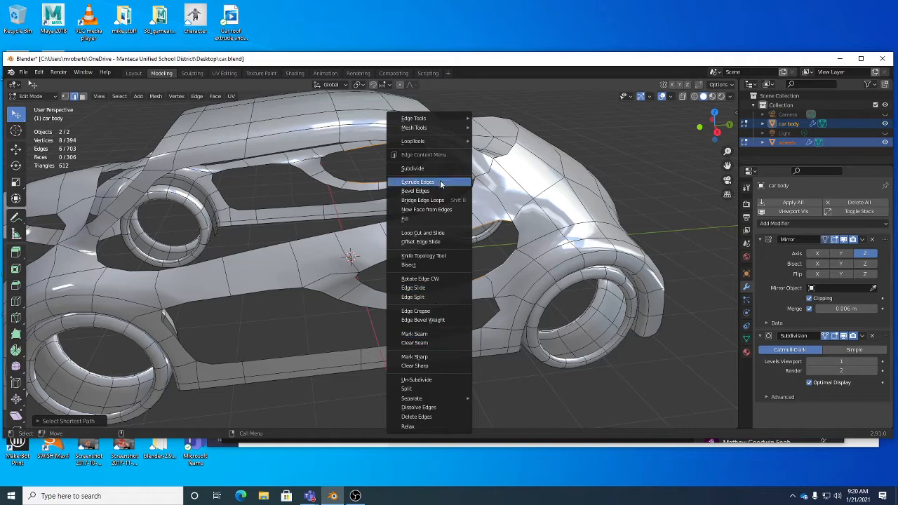
{"action": "left_click", "coordinate": [434, 202]}
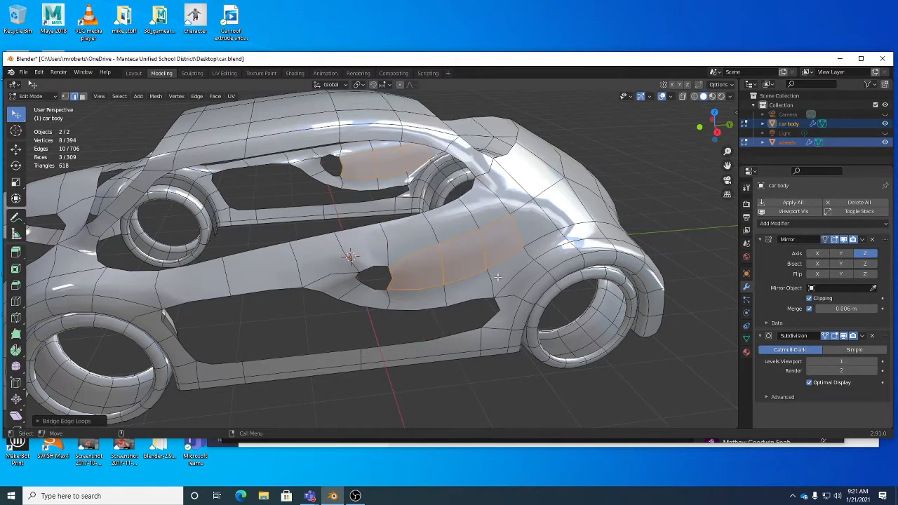
- Add a lengthwise loop cut through the bridged panel and rear body, sliding it toward the upper edge by a factor of about 0.71
{"action": "middle_click_drag", "start_coordinate": [541, 246], "coordinate": [411, 250]}
{"action": "left_click", "coordinate": [644, 242]}
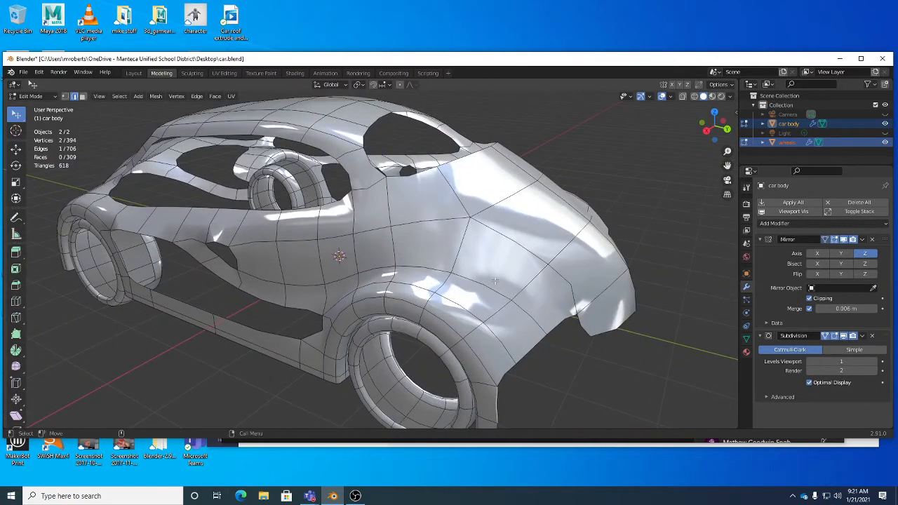
{"action": "middle_click_drag", "start_coordinate": [494, 281], "coordinate": [519, 279]}
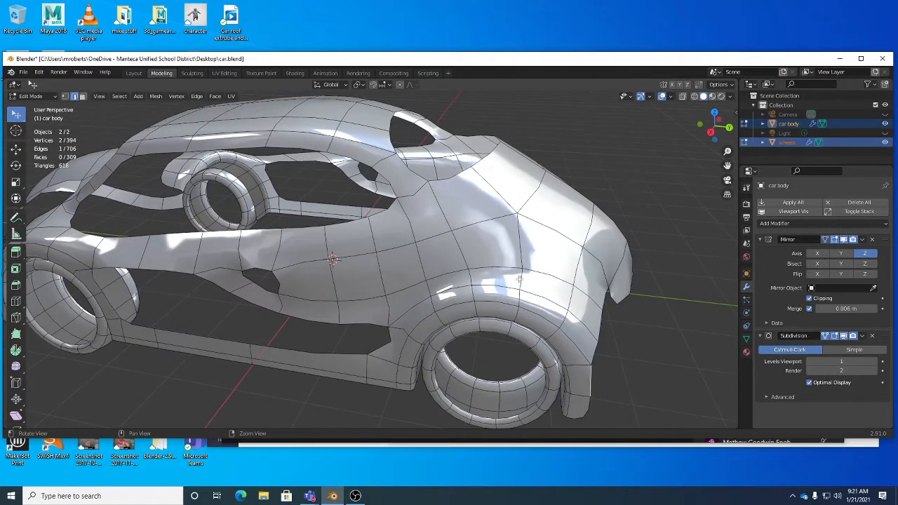
{"action": "key", "text": "alt+c"}
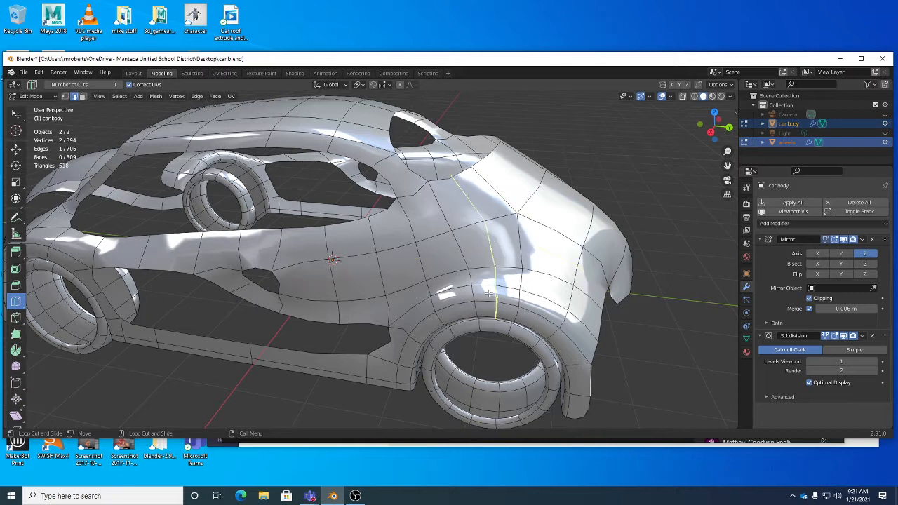
{"action": "left_click", "coordinate": [463, 254]}
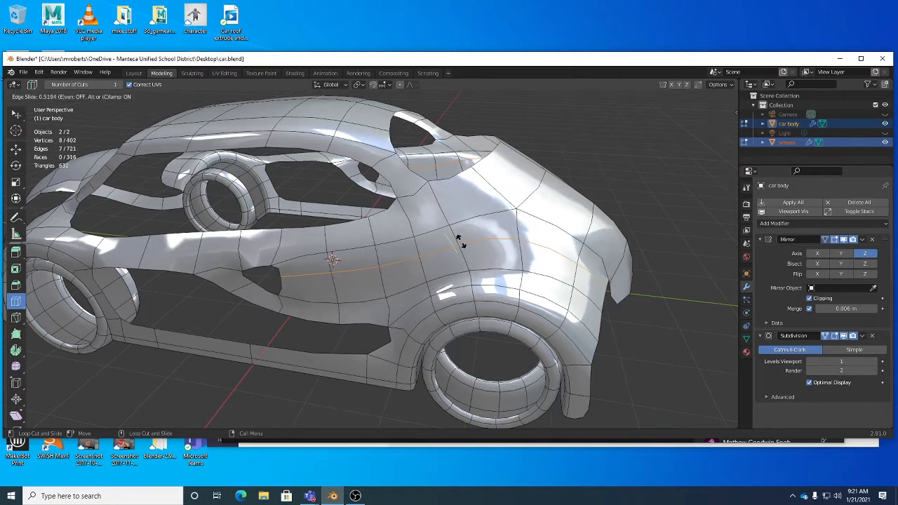
{"action": "left_click_drag", "start_coordinate": [458, 237], "coordinate": [460, 239]}
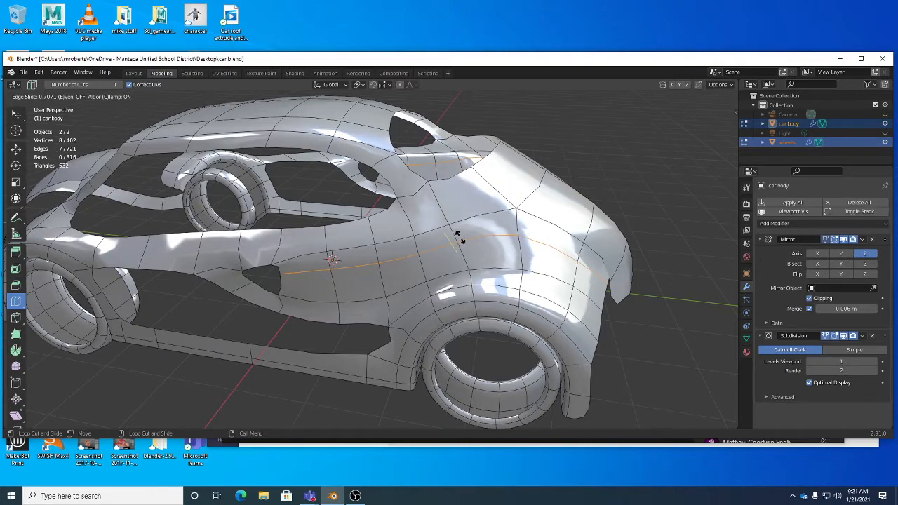
{"action": "left_click", "coordinate": [458, 237]}
- With the Tweak tool, move an edge of the new loop inward and up at the car's rear, and adjust it from the side
{"action": "middle_click_drag", "start_coordinate": [498, 260], "coordinate": [573, 172]}
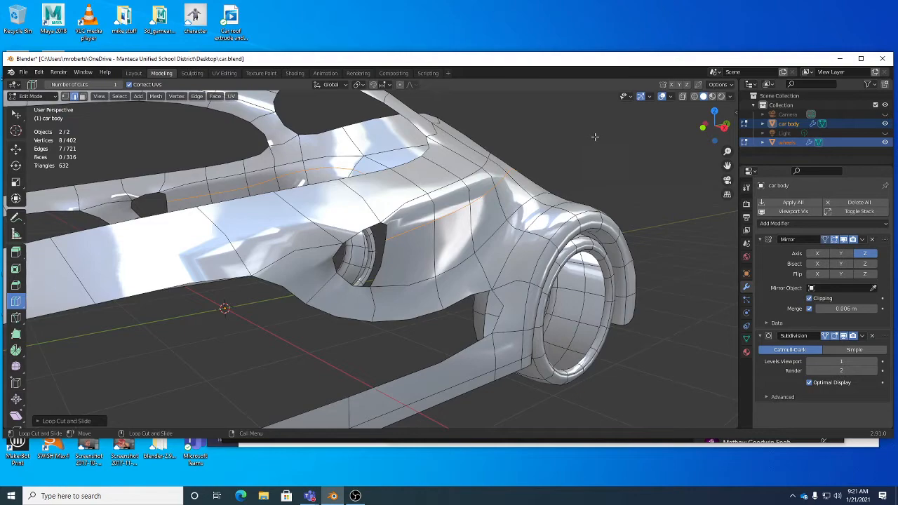
{"action": "middle_click_drag", "start_coordinate": [608, 146], "coordinate": [320, 164]}
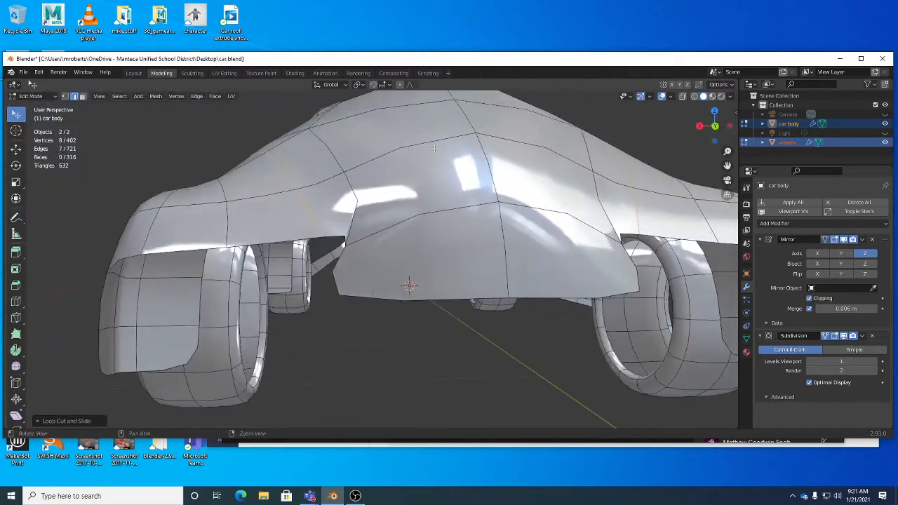
{"action": "left_click", "coordinate": [284, 169]}
{"action": "key", "text": "g"}
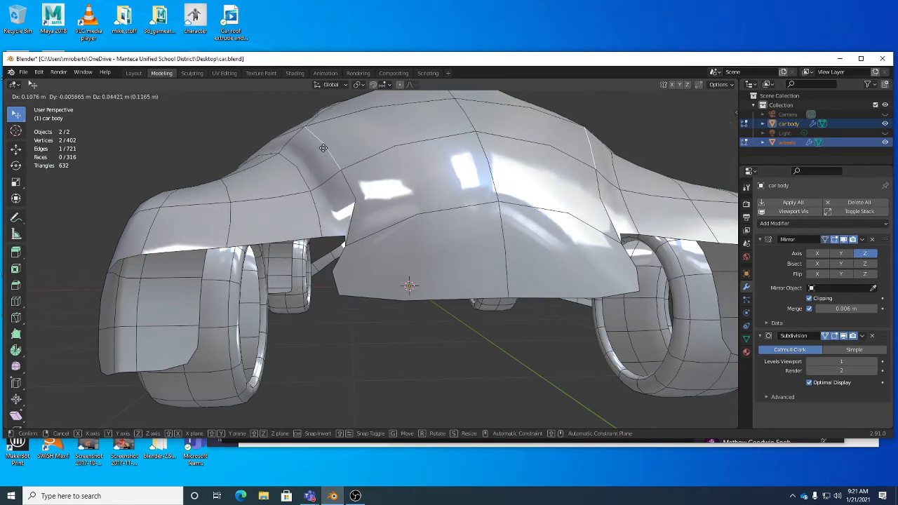
{"action": "left_click", "coordinate": [323, 147]}
{"action": "middle_click_drag", "start_coordinate": [323, 148], "coordinate": [622, 278]}
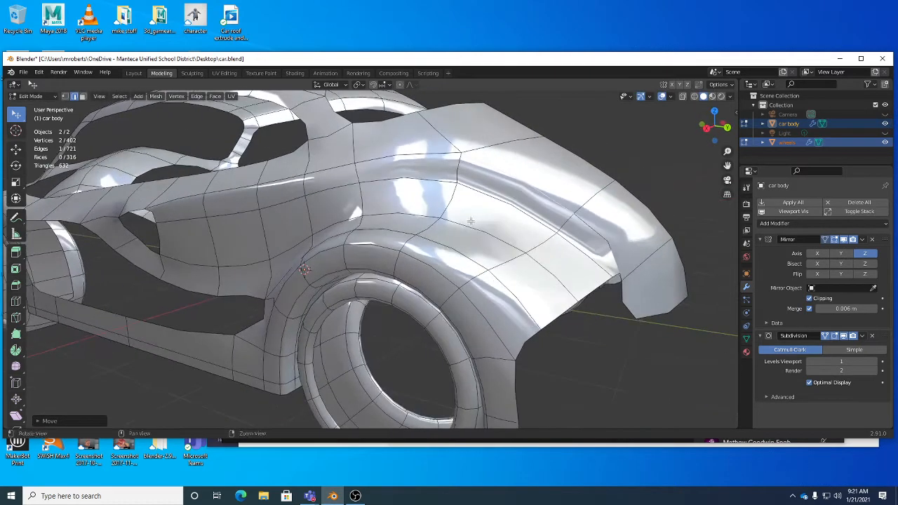
{"action": "key", "text": "g"}
{"action": "left_click", "coordinate": [625, 273]}
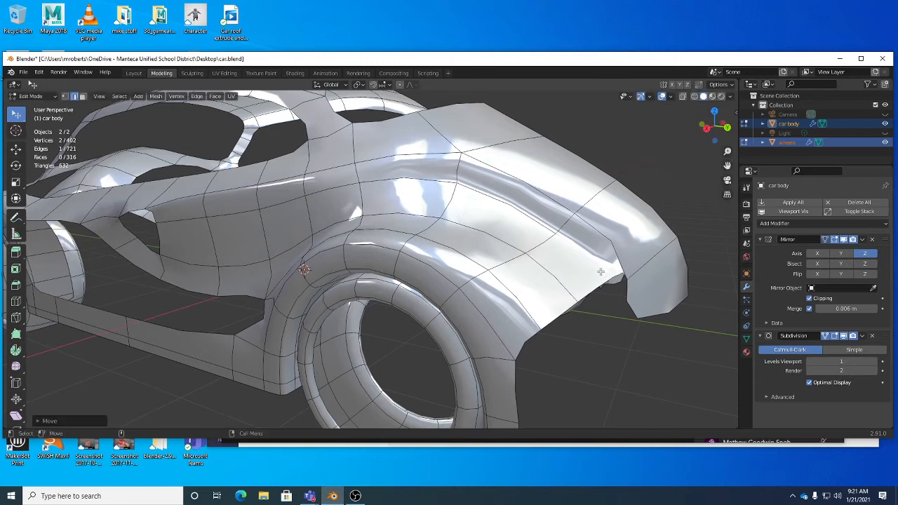
- In vertex selection mode, move the vertex at the rear end of the new loop up along the body's lower rim
{"action": "middle_click_drag", "start_coordinate": [601, 272], "coordinate": [630, 265]}
{"action": "key", "text": "1"}
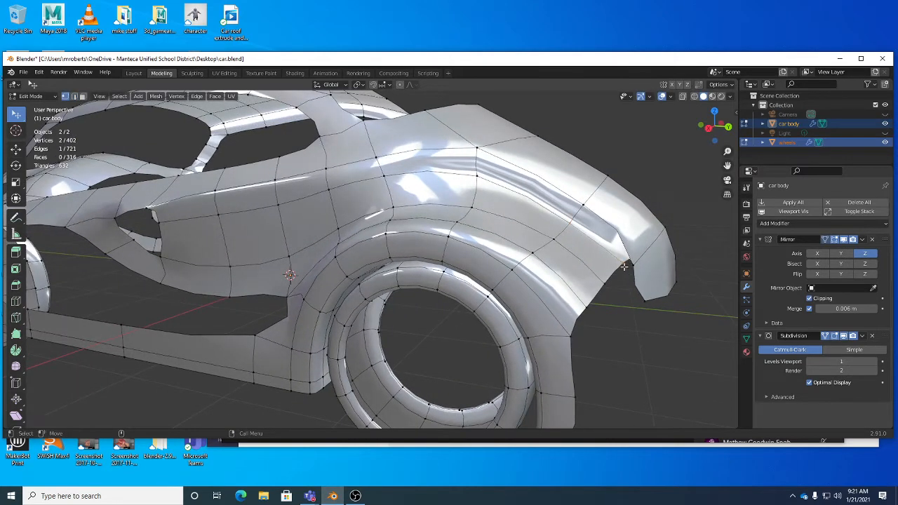
{"action": "left_click_drag", "start_coordinate": [623, 262], "coordinate": [617, 252]}
- Turn off the Subdivision modifier's on-cage display, examine the unsmoothed cage along the rear ridge, and turn the display back on
{"action": "middle_click_drag", "start_coordinate": [618, 252], "coordinate": [476, 183]}
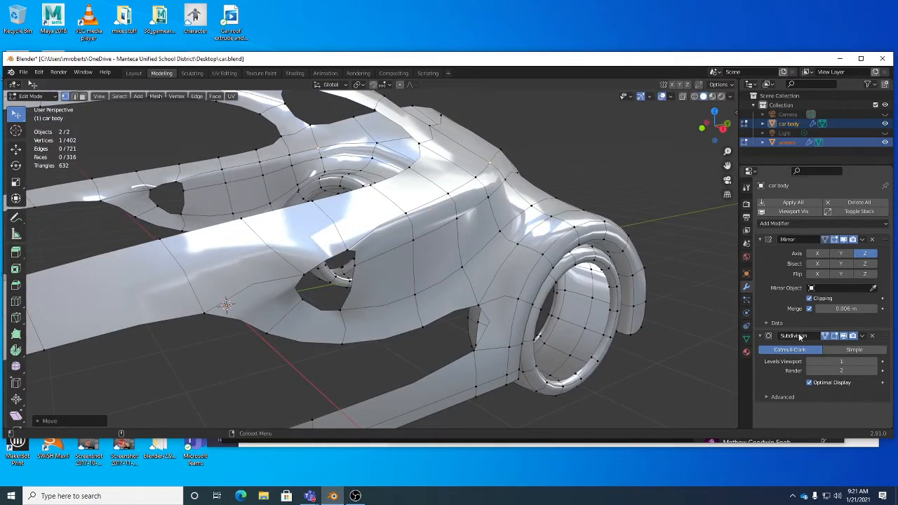
{"action": "middle_click_drag", "start_coordinate": [450, 231], "coordinate": [471, 171]}
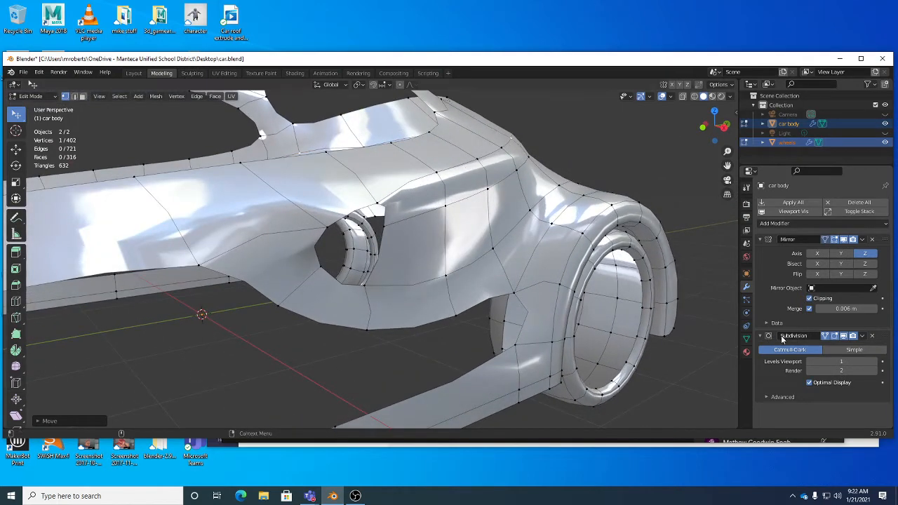
{"action": "left_click", "coordinate": [826, 336]}
{"action": "mouse_move", "coordinate": [533, 210]}
{"action": "middle_mouse_down"}
{"action": "mouse_move", "coordinate": [519, 204]}
{"action": "mouse_move", "coordinate": [537, 195]}
{"action": "mouse_move", "coordinate": [523, 200]}
{"action": "middle_mouse_up"}
{"action": "scroll", "coordinate": [541, 191], "scroll_direction": "up", "scroll_amount": 5}
{"action": "scroll", "coordinate": [542, 190], "scroll_direction": "down", "scroll_amount": 5}
{"action": "scroll", "coordinate": [516, 201], "scroll_direction": "up", "scroll_amount": 2}
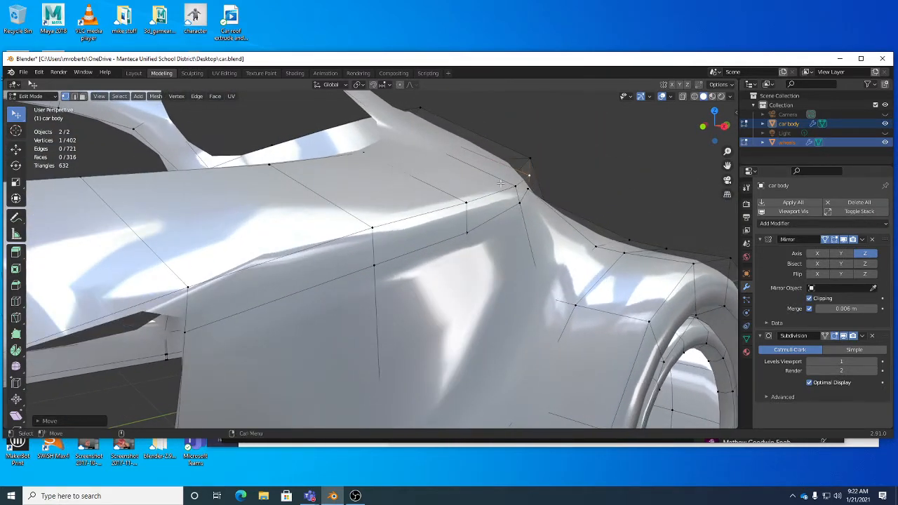
{"action": "middle_click_drag", "start_coordinate": [497, 191], "coordinate": [509, 174]}
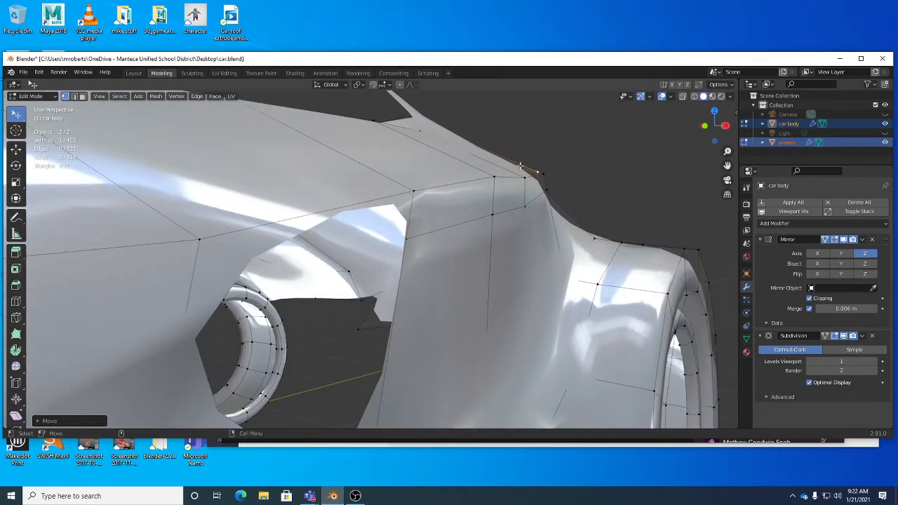
{"action": "middle_click_drag", "start_coordinate": [517, 160], "coordinate": [441, 208]}
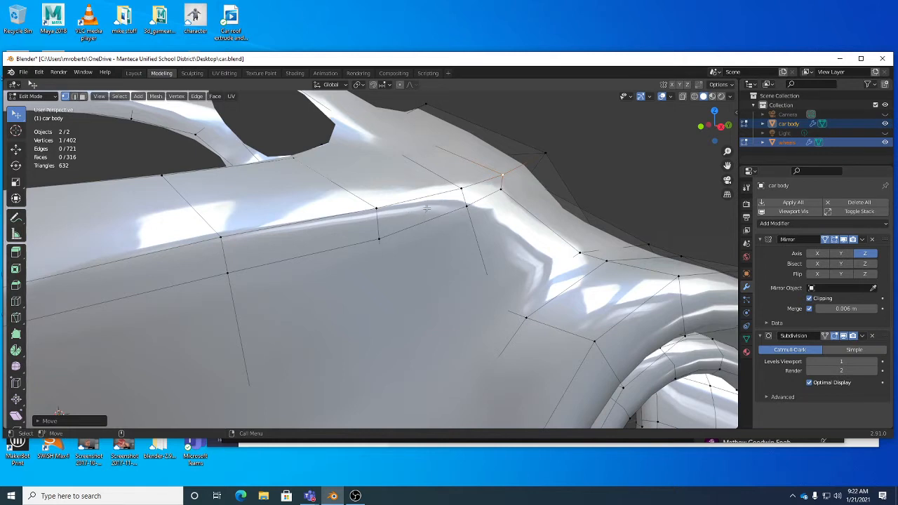
{"action": "left_click", "coordinate": [826, 337]}
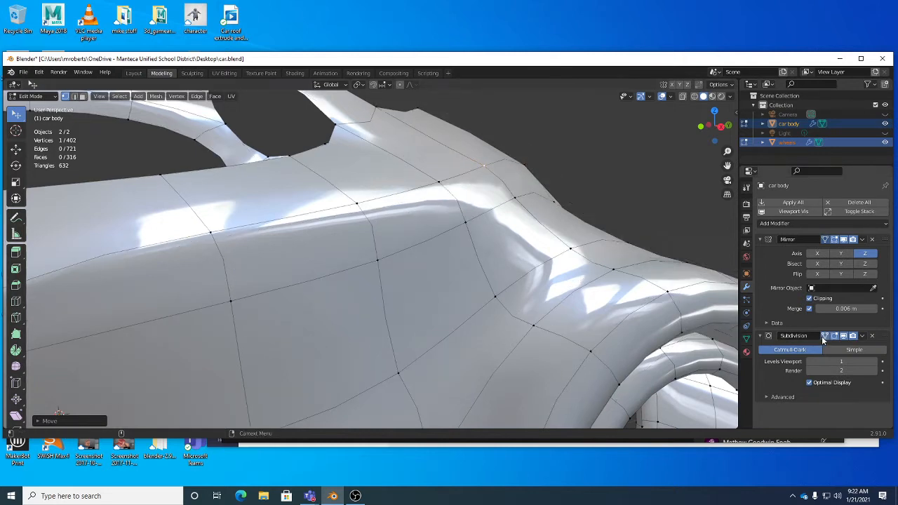
- Check the Subdivision modifier's advanced settings and examine the closely spaced edge loops along the rear ridge from several angles
{"action": "left_click", "coordinate": [784, 396]}
{"action": "scroll", "coordinate": [772, 388], "scroll_direction": "down", "scroll_amount": 2}
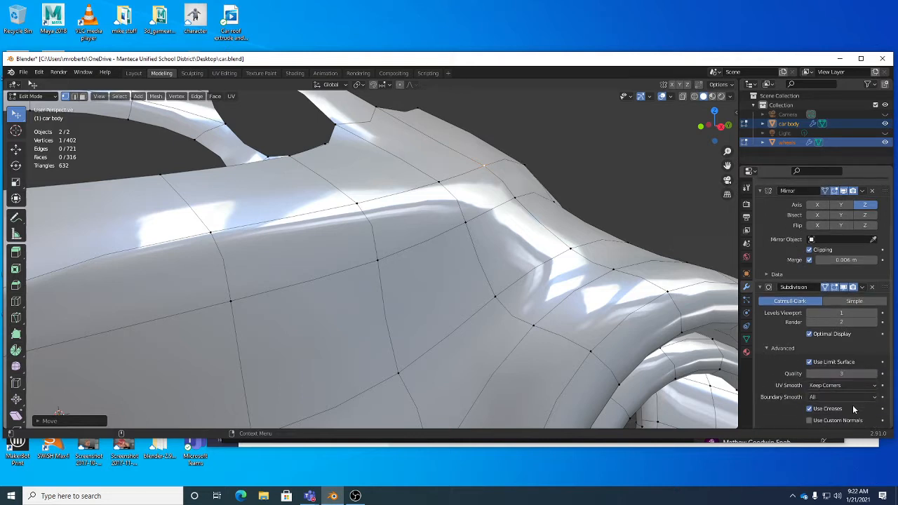
{"action": "left_click", "coordinate": [781, 348]}
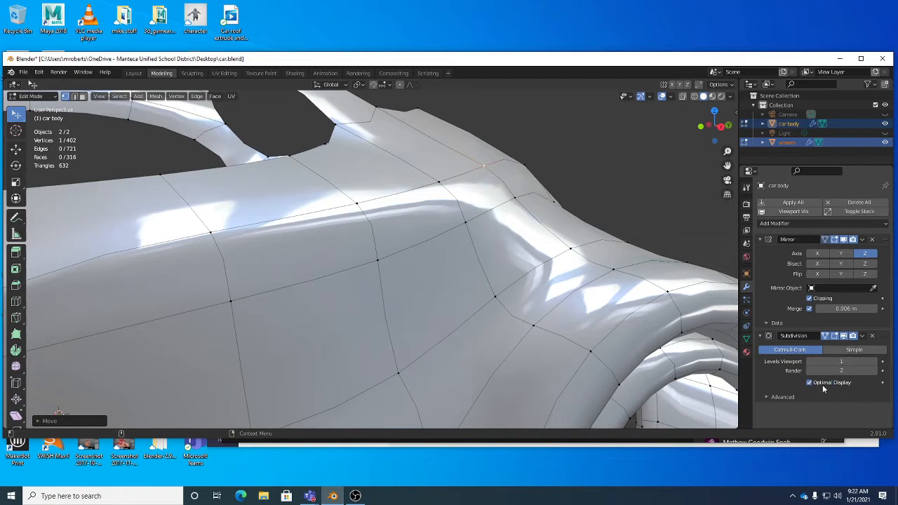
{"action": "middle_click_drag", "start_coordinate": [427, 204], "coordinate": [494, 214]}
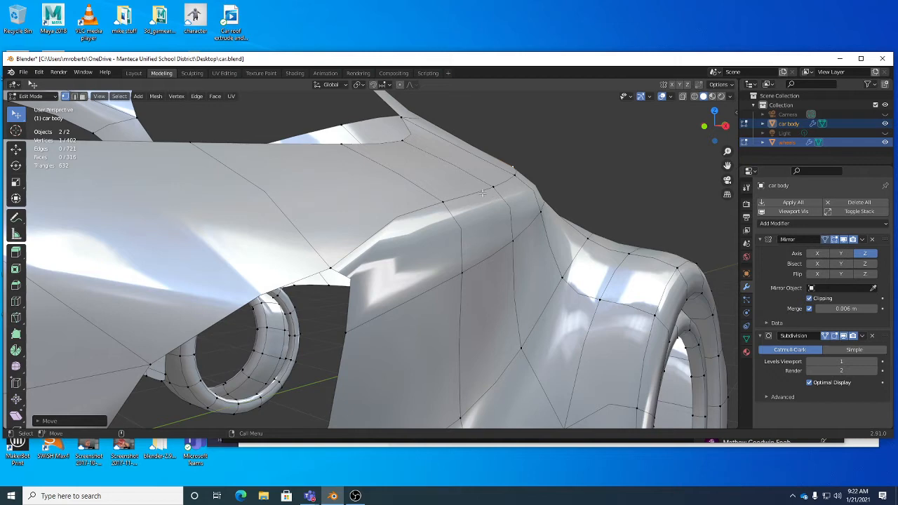
{"action": "middle_click_drag", "start_coordinate": [483, 191], "coordinate": [469, 215]}
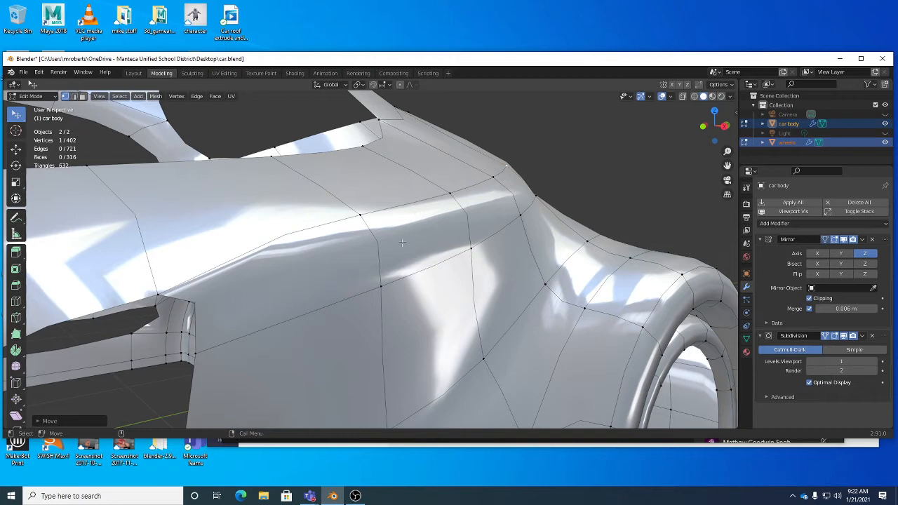
{"action": "middle_click_drag", "start_coordinate": [476, 238], "coordinate": [472, 188]}
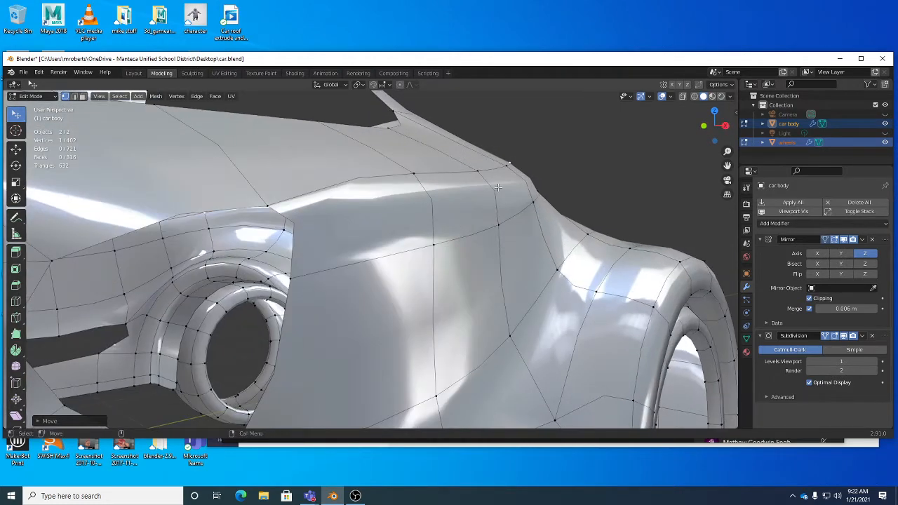
{"action": "middle_click_drag", "start_coordinate": [501, 188], "coordinate": [474, 146]}
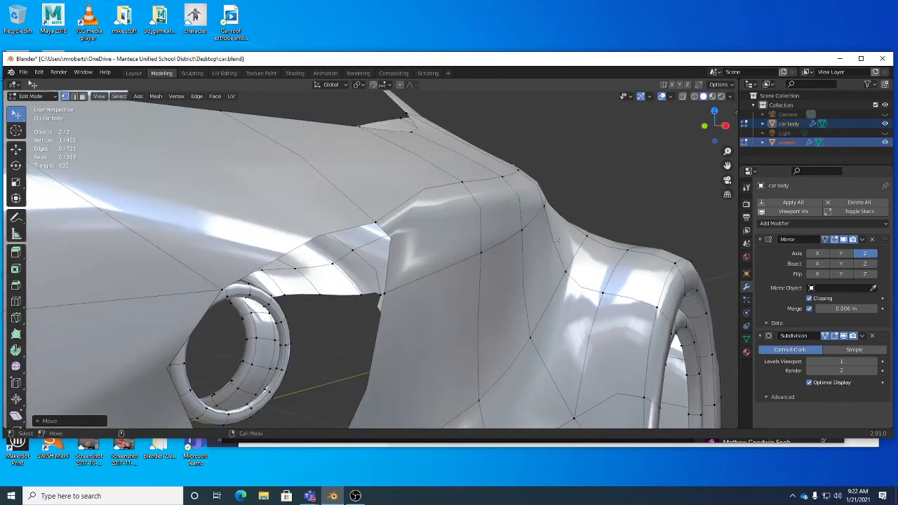
{"action": "middle_click_drag", "start_coordinate": [527, 217], "coordinate": [537, 224]}
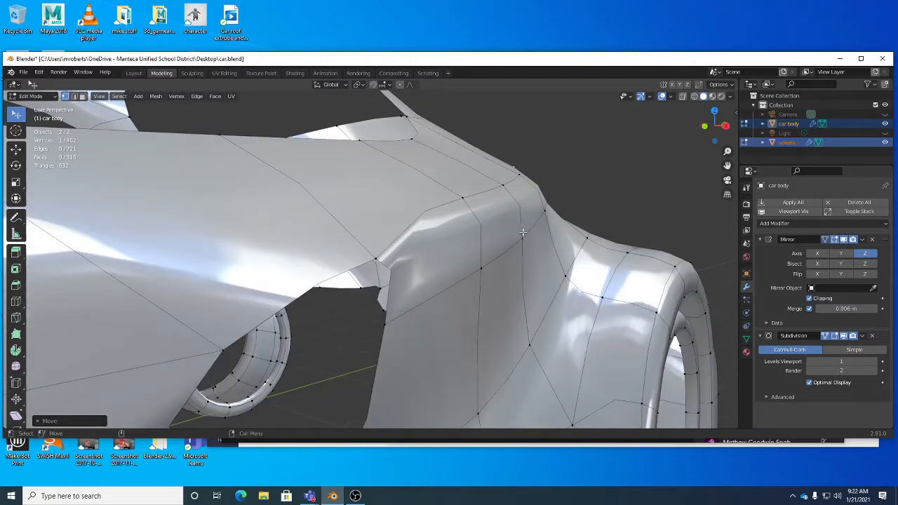
- In edge selection mode, try different positions for the new loop's edge just below the rear ridge
{"action": "key", "text": "2"}
{"action": "left_click", "coordinate": [514, 247]}
{"action": "key", "text": "g"}
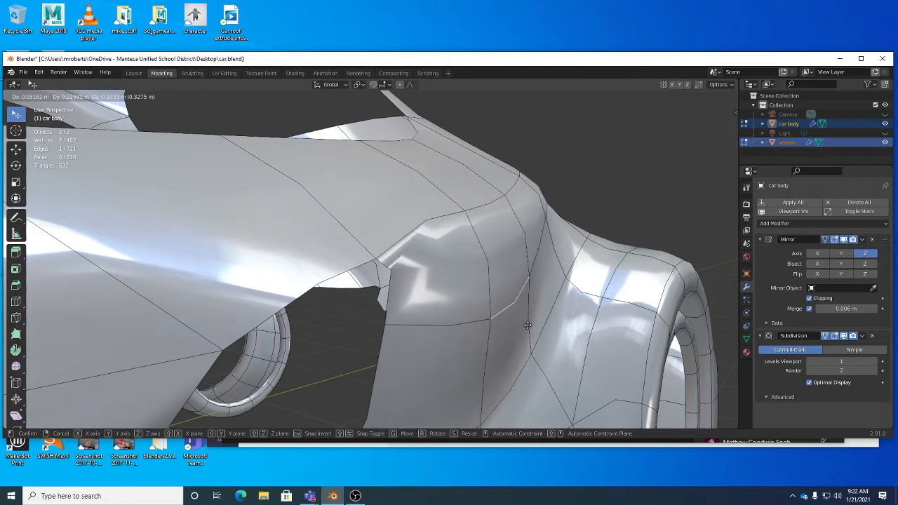
{"action": "left_click", "coordinate": [505, 243]}
- Nudge consecutive edges of the new loop upward along the side panel ahead of the rear wheel, bringing them closer to the ridge
{"action": "middle_click_drag", "start_coordinate": [507, 242], "coordinate": [485, 228]}
{"action": "key", "text": "g"}
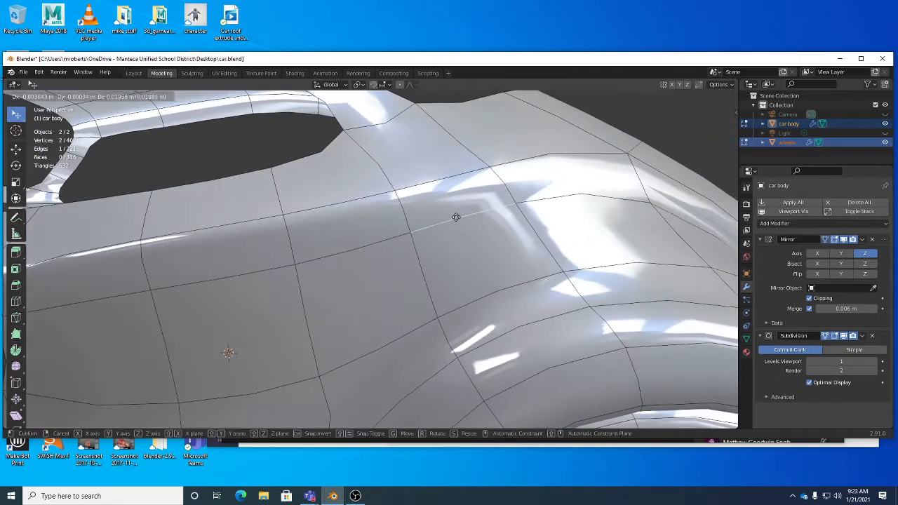
{"action": "left_click", "coordinate": [372, 242]}
{"action": "key", "text": "g"}
{"action": "left_click_drag", "start_coordinate": [369, 233], "coordinate": [368, 234]}
{"action": "left_click_drag", "start_coordinate": [259, 269], "coordinate": [259, 264]}
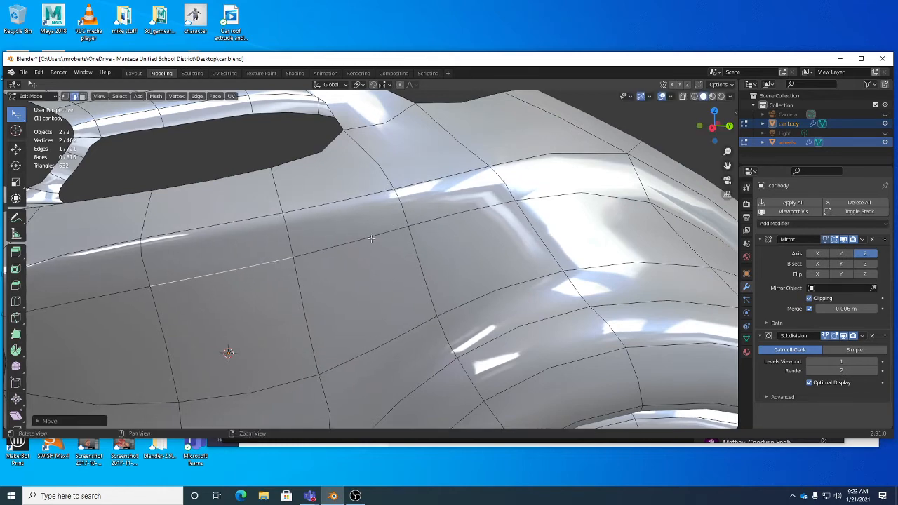
- Nudge two more edges of the new loop above the rear wheel upward, bringing them closer to the rear ridge
{"action": "scroll", "coordinate": [280, 263], "scroll_direction": "down", "scroll_amount": 3}
{"action": "middle_click_drag", "start_coordinate": [280, 263], "coordinate": [337, 249]}
{"action": "left_click_drag", "start_coordinate": [490, 238], "coordinate": [494, 225]}
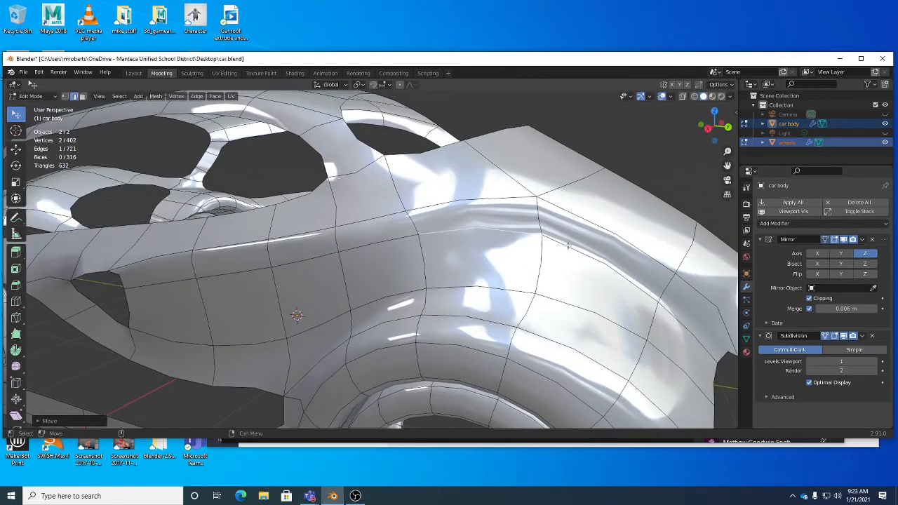
{"action": "left_click_drag", "start_coordinate": [566, 248], "coordinate": [564, 239]}
{"action": "middle_click_drag", "start_coordinate": [564, 239], "coordinate": [448, 231]}
{"action": "scroll", "coordinate": [484, 237], "scroll_direction": "down", "scroll_amount": 2}
{"action": "scroll", "coordinate": [481, 236], "scroll_direction": "down", "scroll_amount": 4}
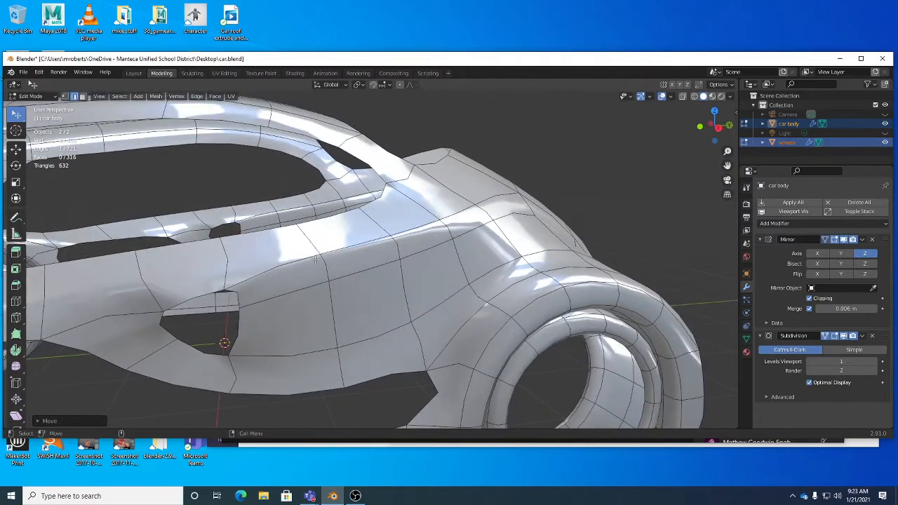
- Move the front edge of the loop, just behind the side opening, and check the side panel's shape from several angles
{"action": "middle_click_drag", "start_coordinate": [326, 260], "coordinate": [508, 217]}
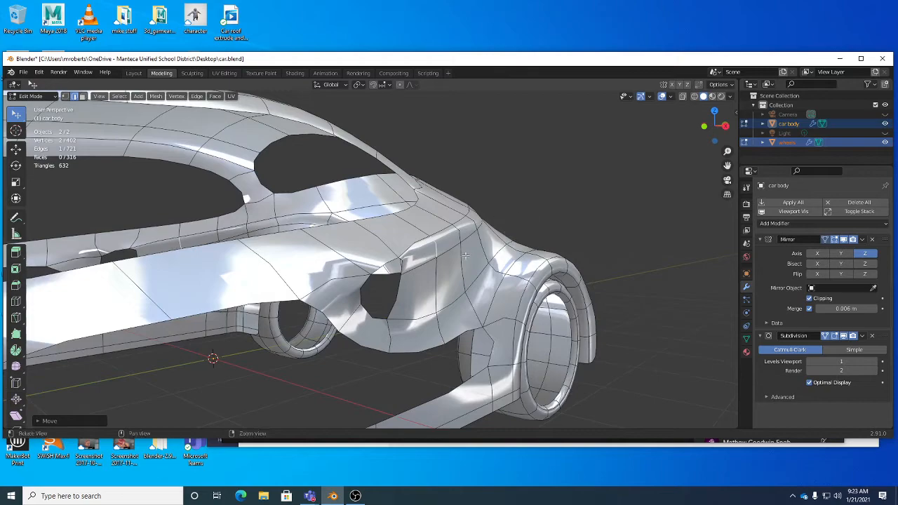
{"action": "middle_click_drag", "start_coordinate": [431, 261], "coordinate": [289, 273]}
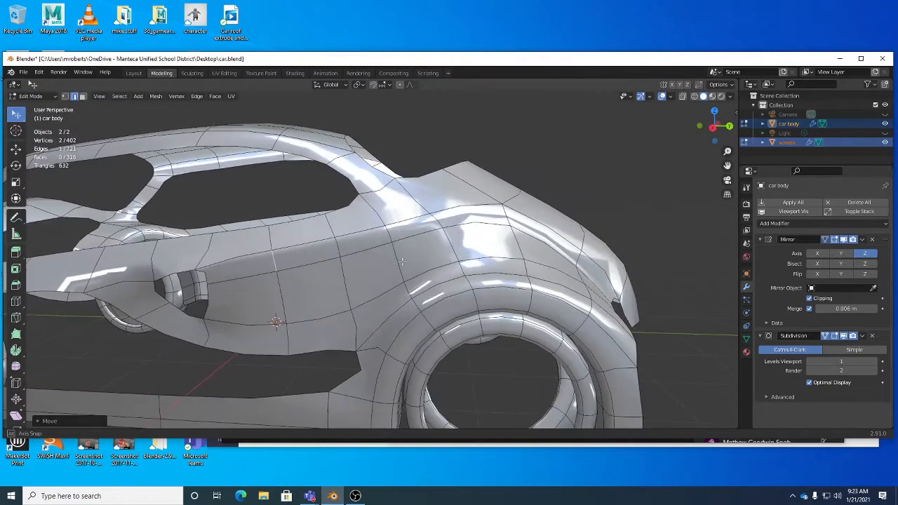
{"action": "key", "text": "g"}
{"action": "left_click", "coordinate": [261, 271]}
{"action": "middle_click_drag", "start_coordinate": [261, 271], "coordinate": [396, 376]}
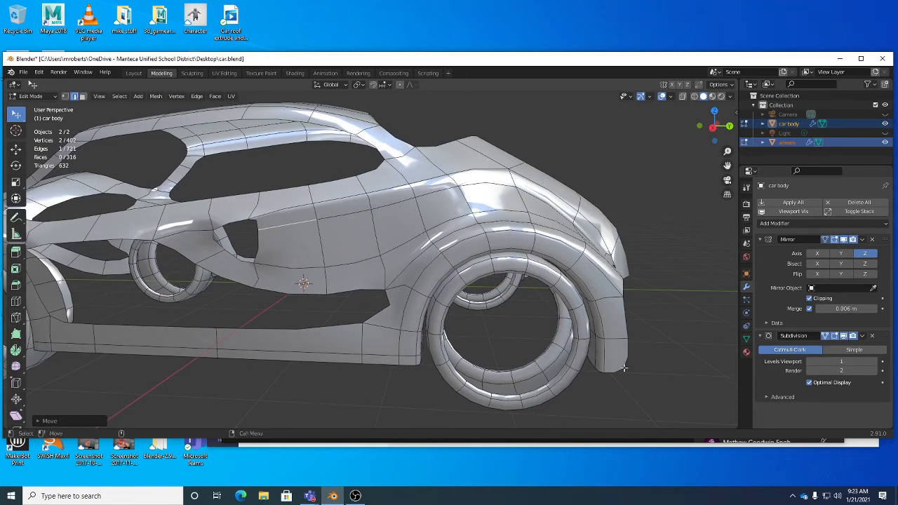
{"action": "middle_click_drag", "start_coordinate": [523, 309], "coordinate": [455, 166]}
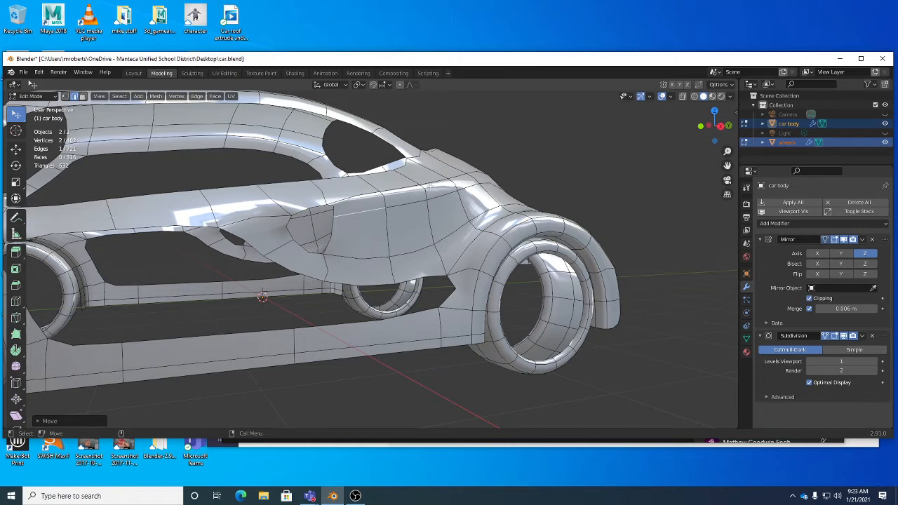
{"action": "middle_click_drag", "start_coordinate": [471, 259], "coordinate": [382, 230]}
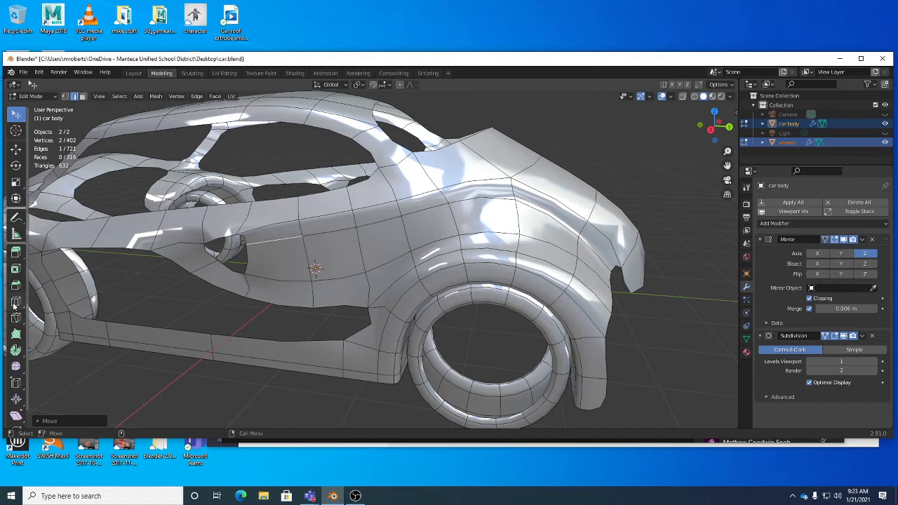
{"action": "middle_click_drag", "start_coordinate": [594, 241], "coordinate": [490, 201]}
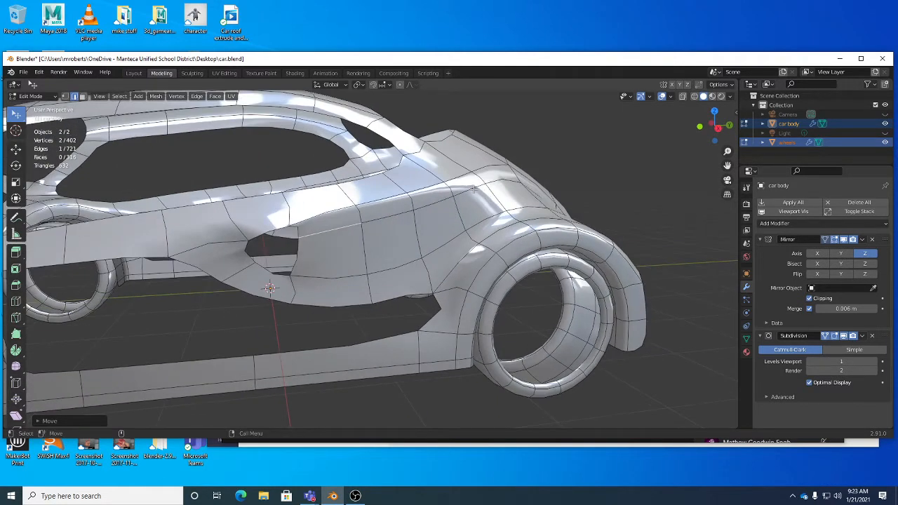
- Select the whole edge loop below the rear ridge and try repositioning it with Edge Slide
{"action": "left_click", "coordinate": [437, 202], "text": "alt"}
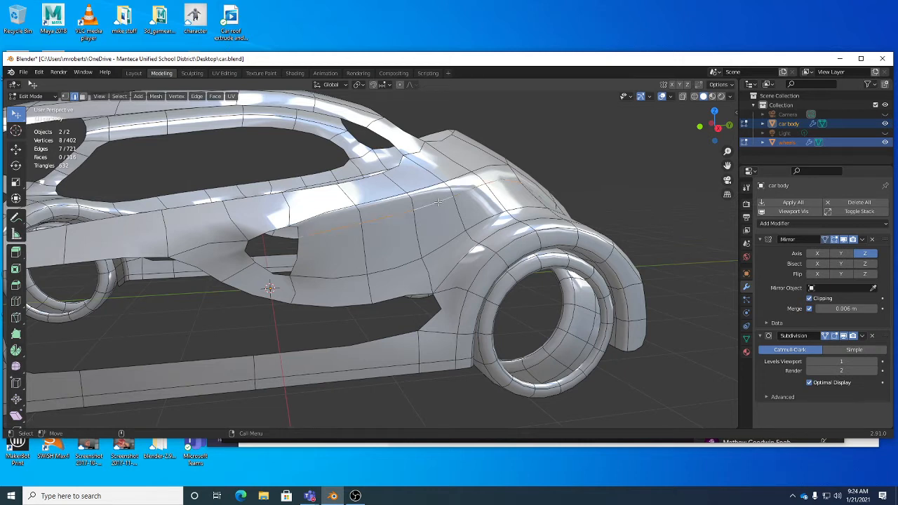
{"action": "right_click", "coordinate": [460, 221]}
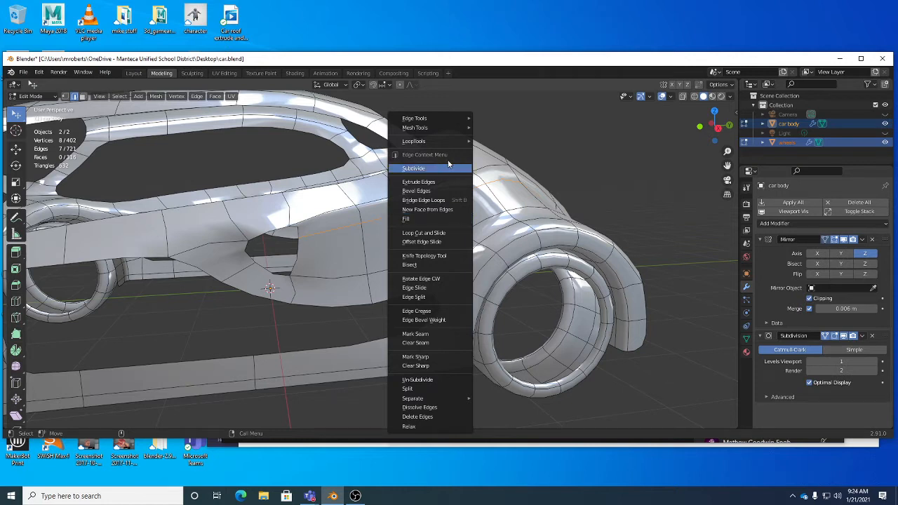
{"action": "left_click", "coordinate": [416, 288]}
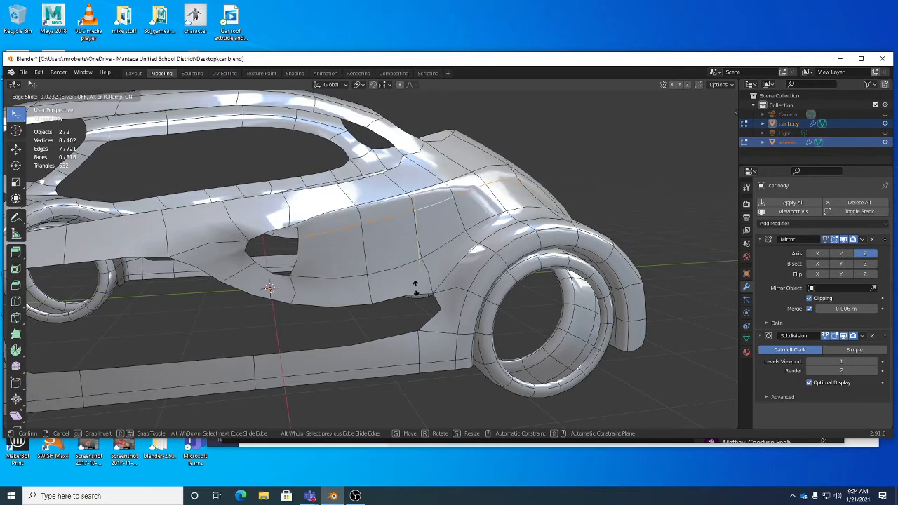
{"action": "left_click", "coordinate": [412, 281]}
{"action": "middle_click_drag", "start_coordinate": [413, 281], "coordinate": [460, 285]}
{"action": "key", "text": "w"}
{"action": "key", "text": "ctrl+z"}
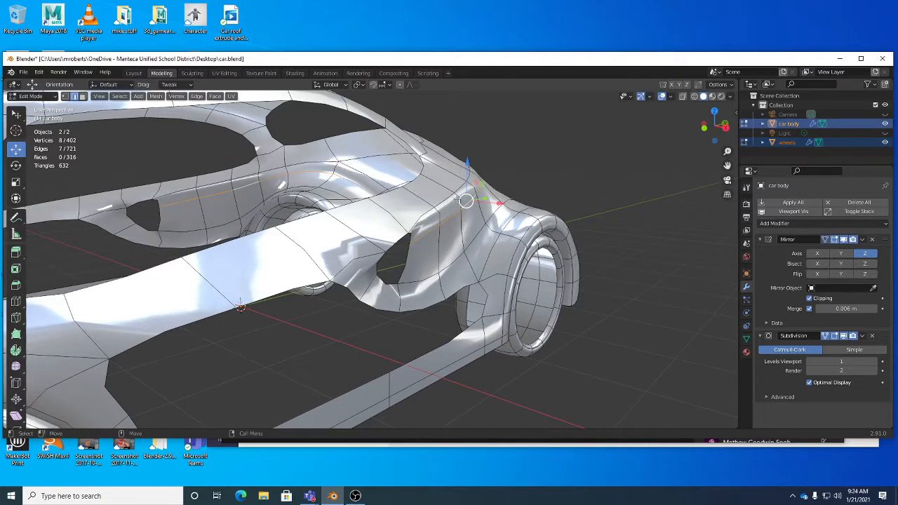
- Examine the edge loop below the rear ridge from the front and side, and clear the selection
{"action": "middle_click_drag", "start_coordinate": [456, 202], "coordinate": [495, 200]}
{"action": "scroll", "coordinate": [497, 199], "scroll_direction": "up", "scroll_amount": 3}
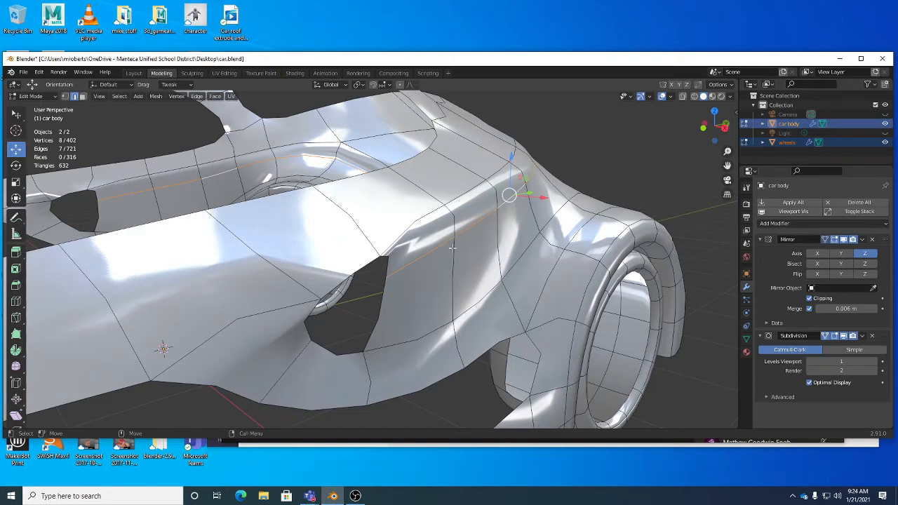
{"action": "middle_click_drag", "start_coordinate": [560, 185], "coordinate": [507, 183]}
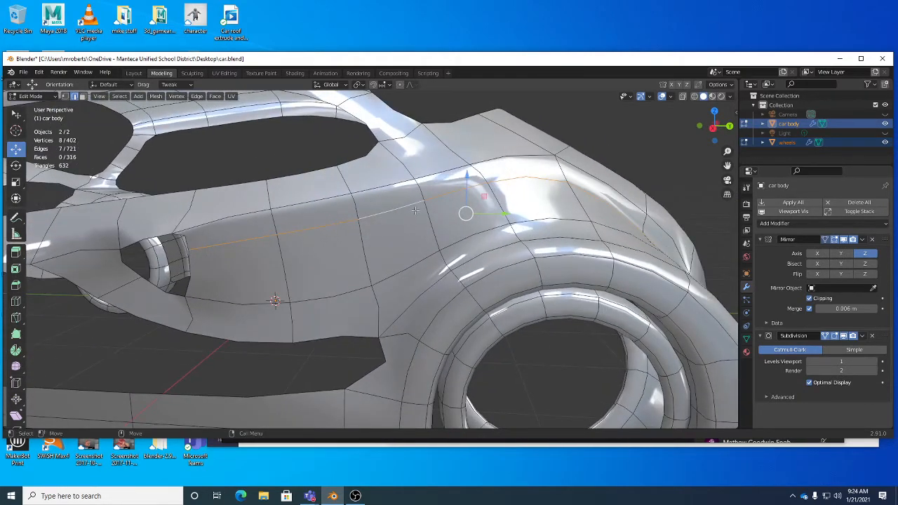
{"action": "middle_click_drag", "start_coordinate": [415, 210], "coordinate": [557, 160]}
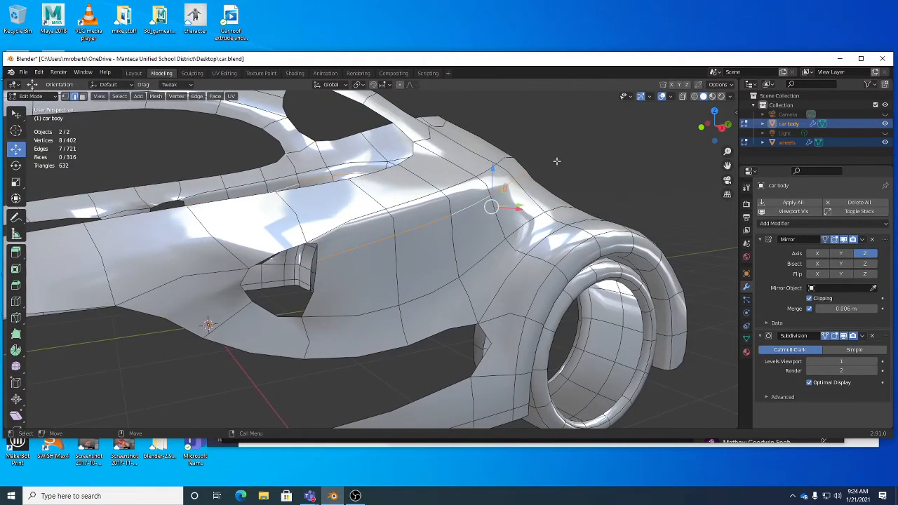
{"action": "key", "text": "w"}
{"action": "left_click", "coordinate": [603, 166]}
{"action": "middle_click_drag", "start_coordinate": [604, 167], "coordinate": [554, 206]}
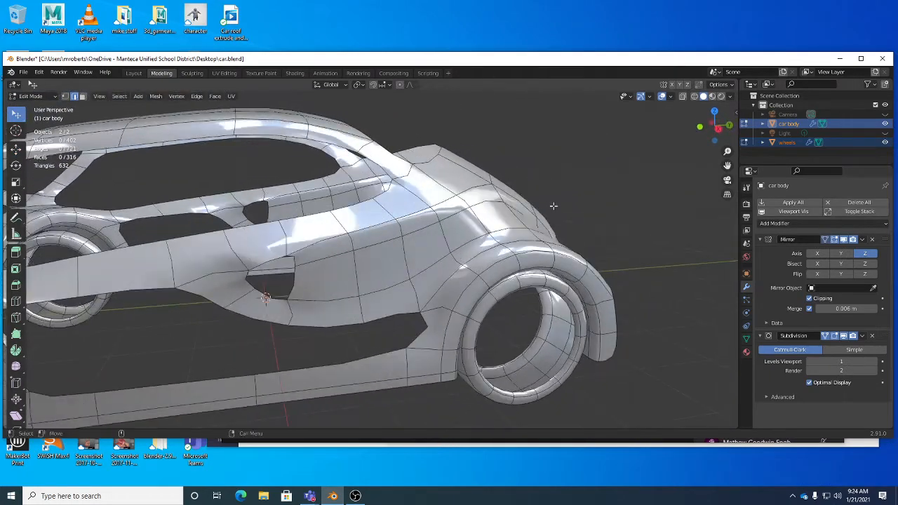
{"action": "middle_click_drag", "start_coordinate": [379, 269], "coordinate": [241, 316]}
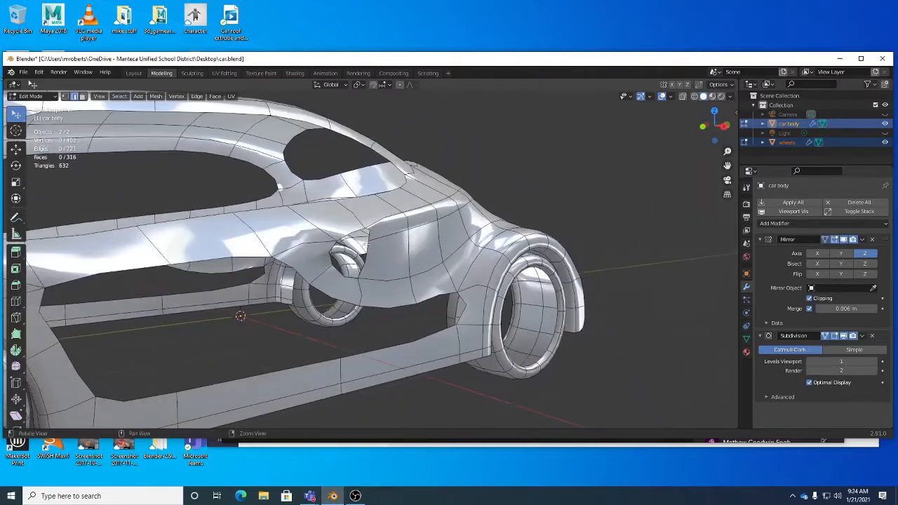
- Move individual edges around the side opening ahead of the rear wheel to reshape its rear and lower rim
{"action": "left_click_drag", "start_coordinate": [366, 244], "coordinate": [451, 233], "text": "alt"}
{"action": "left_click", "coordinate": [454, 227]}
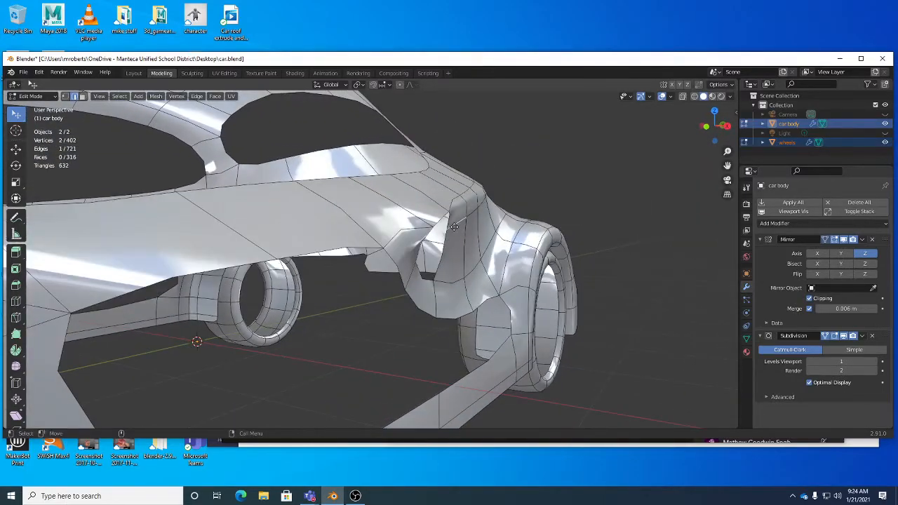
{"action": "key", "text": "g"}
{"action": "left_click", "coordinate": [463, 229]}
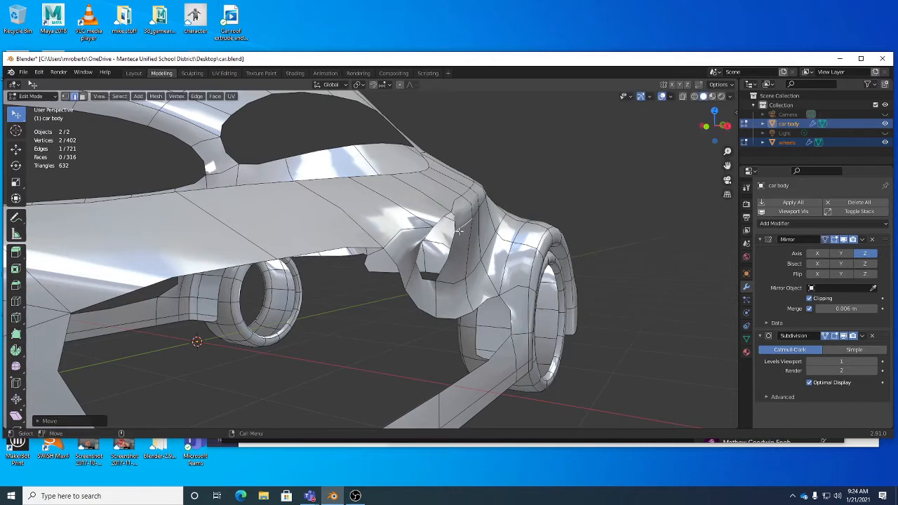
{"action": "middle_click_drag", "start_coordinate": [452, 247], "coordinate": [415, 276]}
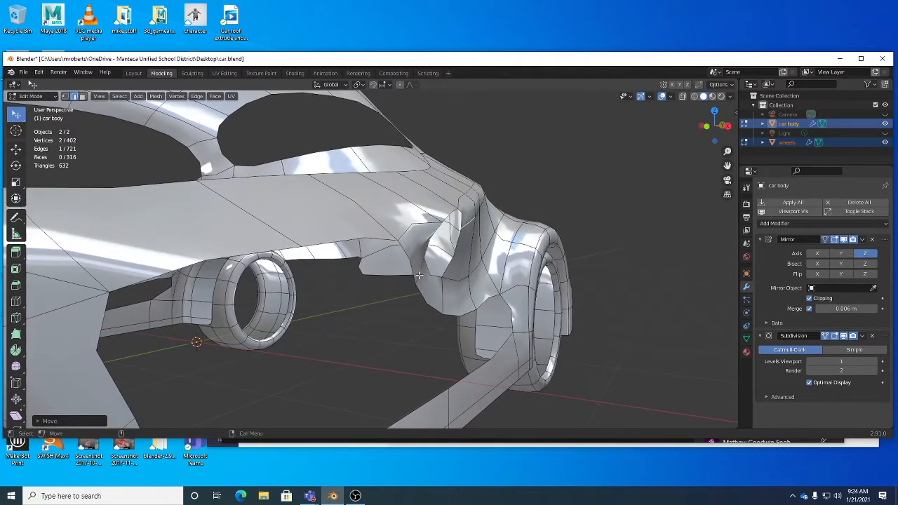
{"action": "key", "text": "g"}
{"action": "left_click", "coordinate": [428, 284]}
{"action": "key", "text": "g"}
{"action": "left_click", "coordinate": [465, 290]}
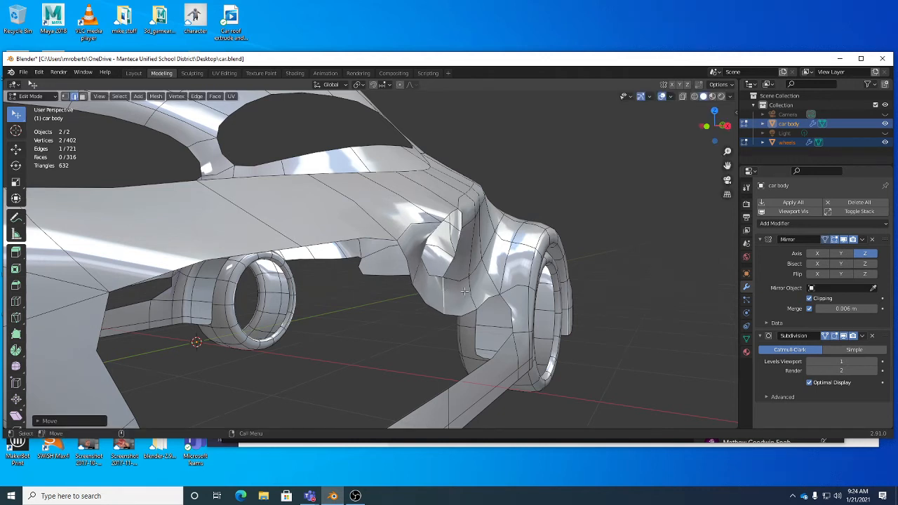
{"action": "key", "text": "g"}
{"action": "left_click", "coordinate": [456, 256]}
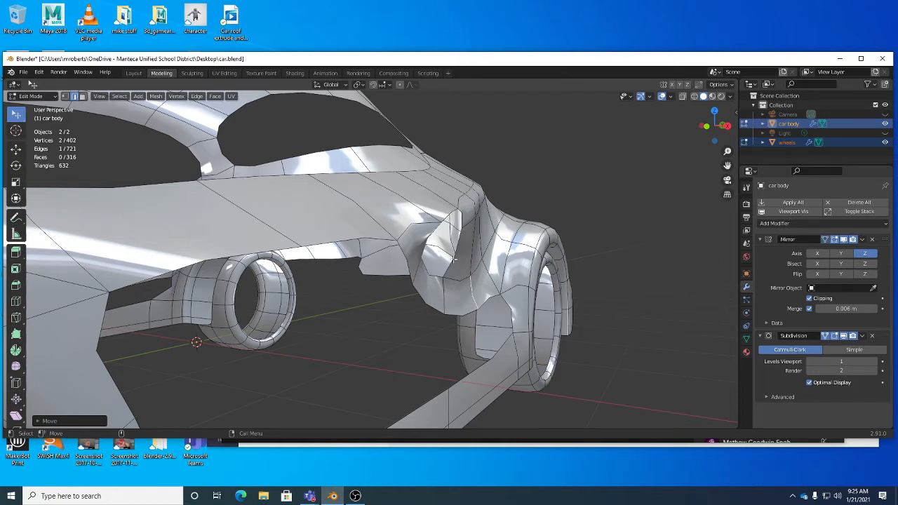
- Select the boundary edge loop of the side opening ahead of the rear wheel and extrude it
{"action": "middle_click_drag", "start_coordinate": [455, 259], "coordinate": [442, 268]}
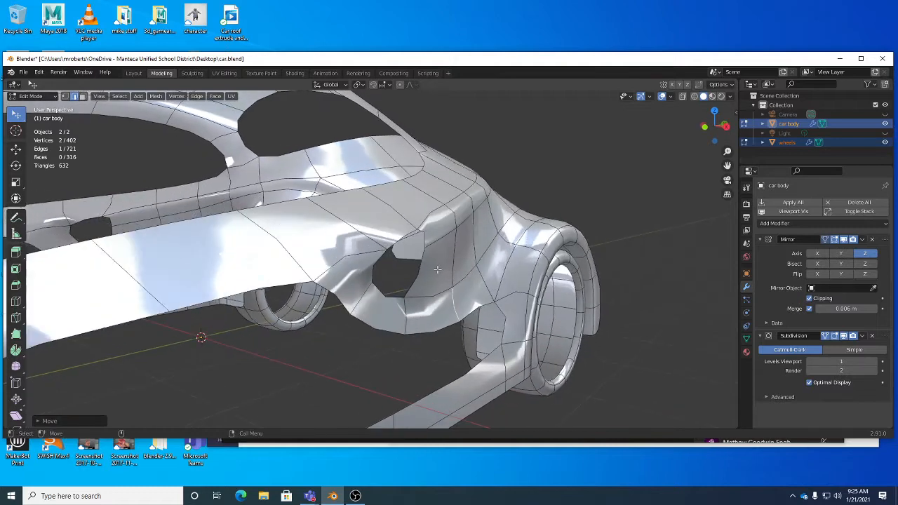
{"action": "left_click", "coordinate": [419, 271], "text": "alt"}
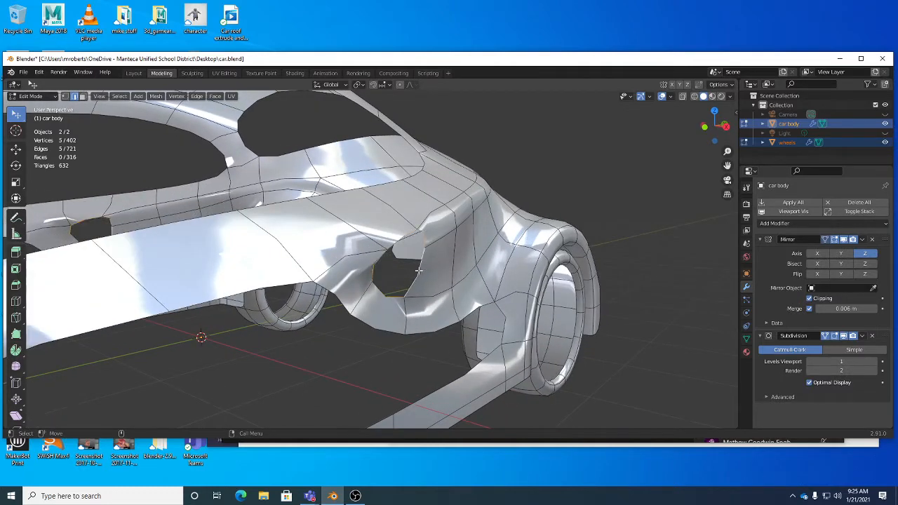
{"action": "middle_click_drag", "start_coordinate": [403, 277], "coordinate": [273, 280]}
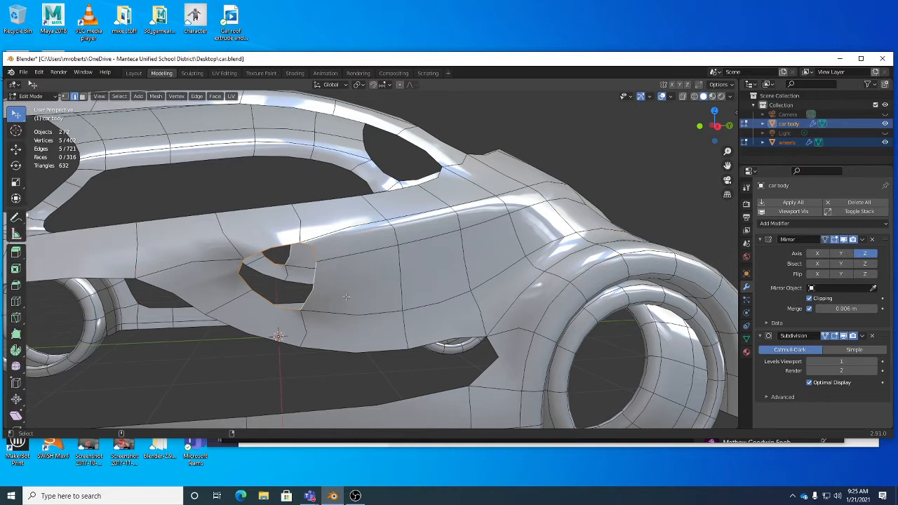
{"action": "key", "text": "shift+space"}
{"action": "key", "text": "e"}
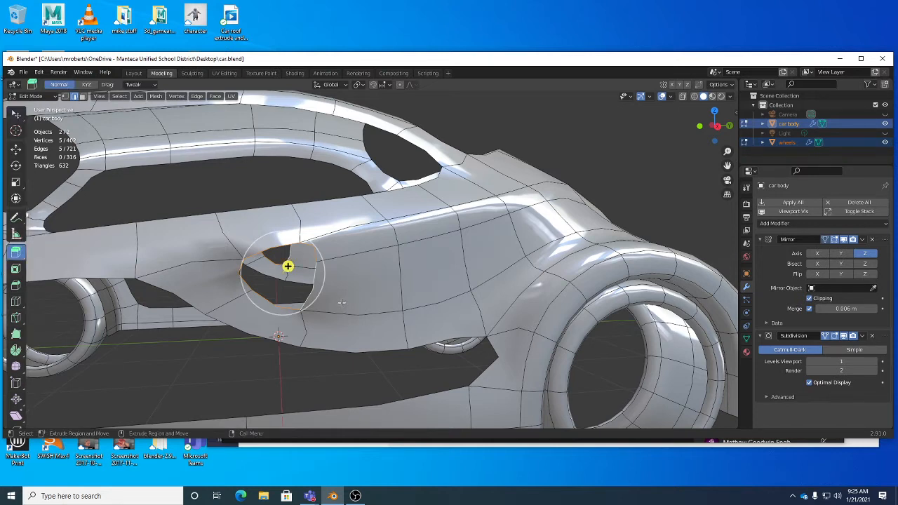
{"action": "left_click_drag", "start_coordinate": [341, 302], "coordinate": [359, 304]}
{"action": "middle_click_drag", "start_coordinate": [359, 304], "coordinate": [449, 310]}
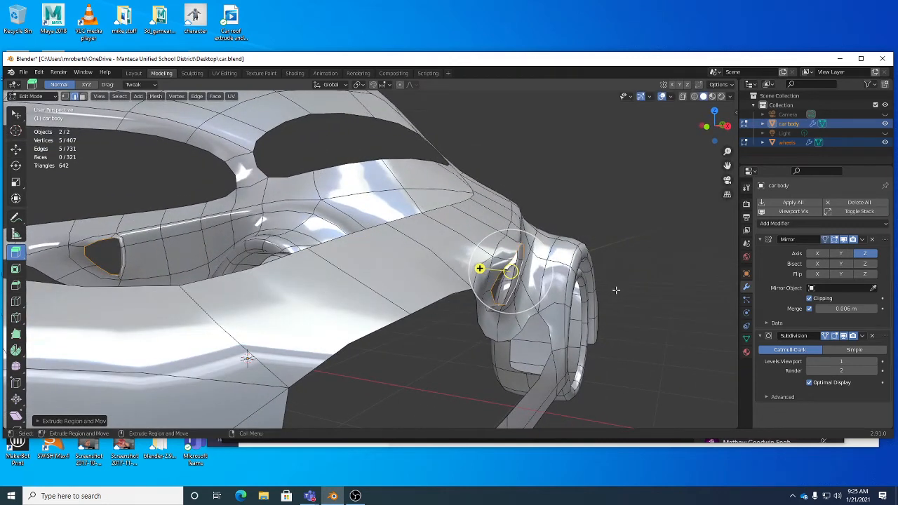
- Move the extruded rim of the side opening inward into the car body
{"action": "key", "text": "shift+space"}
{"action": "key", "text": "g"}
{"action": "key", "text": "g"}
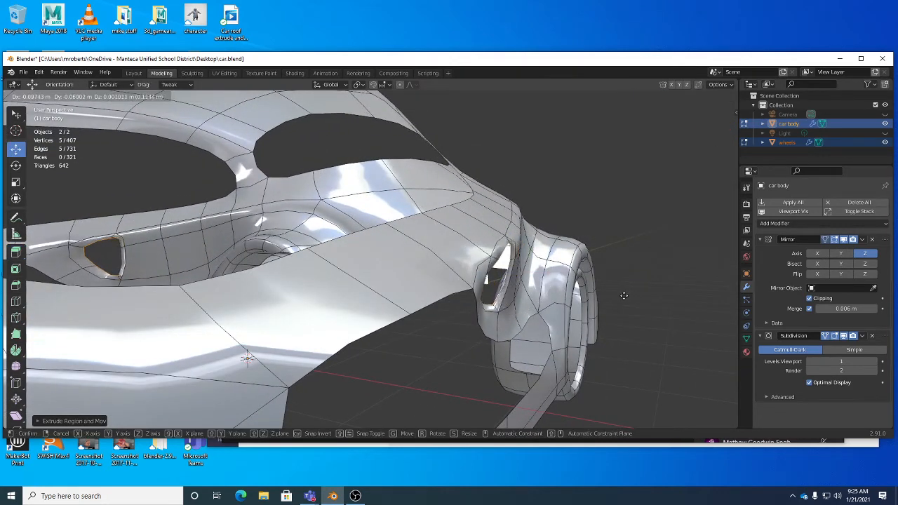
{"action": "left_click", "coordinate": [619, 297]}
{"action": "middle_click_drag", "start_coordinate": [619, 297], "coordinate": [509, 303]}
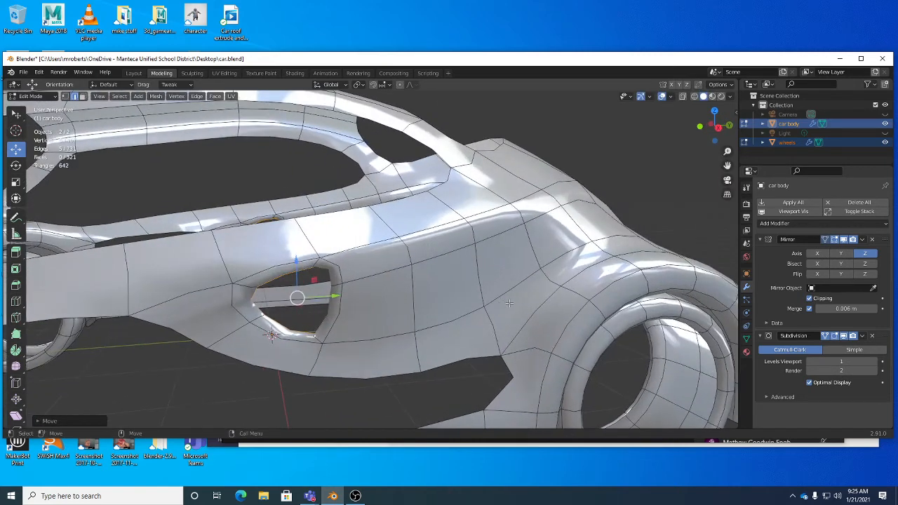
- Scale the inner rim of the side opening down and reposition it inside the recess
{"action": "key", "text": "shift+space"}
{"action": "key", "text": "s"}
{"action": "key", "text": "s"}
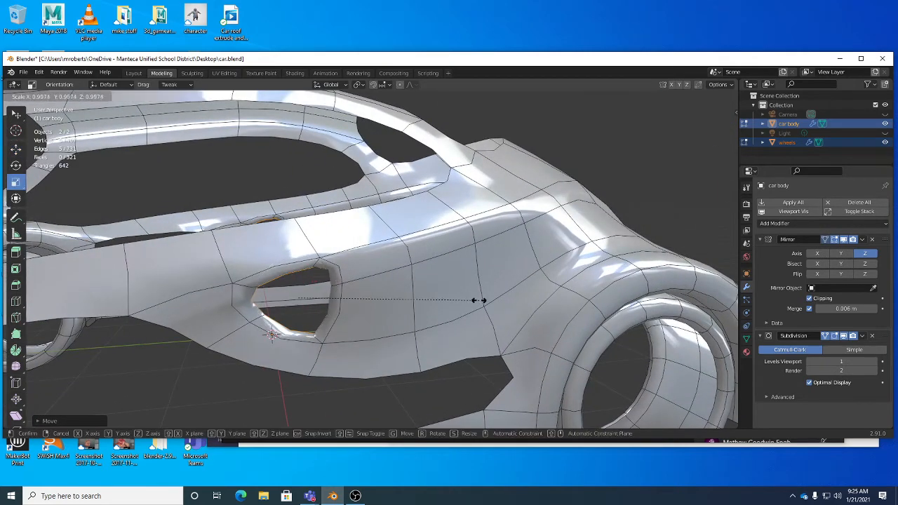
{"action": "left_click", "coordinate": [460, 304]}
{"action": "mouse_move", "coordinate": [460, 304]}
{"action": "middle_mouse_down"}
{"action": "mouse_move", "coordinate": [419, 313]}
{"action": "mouse_move", "coordinate": [361, 305]}
{"action": "mouse_move", "coordinate": [491, 284]}
{"action": "mouse_move", "coordinate": [548, 295]}
{"action": "mouse_move", "coordinate": [507, 308]}
{"action": "mouse_move", "coordinate": [495, 281]}
{"action": "mouse_move", "coordinate": [450, 303]}
{"action": "mouse_move", "coordinate": [467, 306]}
{"action": "middle_mouse_up"}
{"action": "key", "text": "shift+space"}
{"action": "key", "text": "g"}
{"action": "key", "text": "g"}
{"action": "left_click", "coordinate": [377, 305]}
{"action": "key", "text": "g"}
{"action": "left_click", "coordinate": [549, 295]}
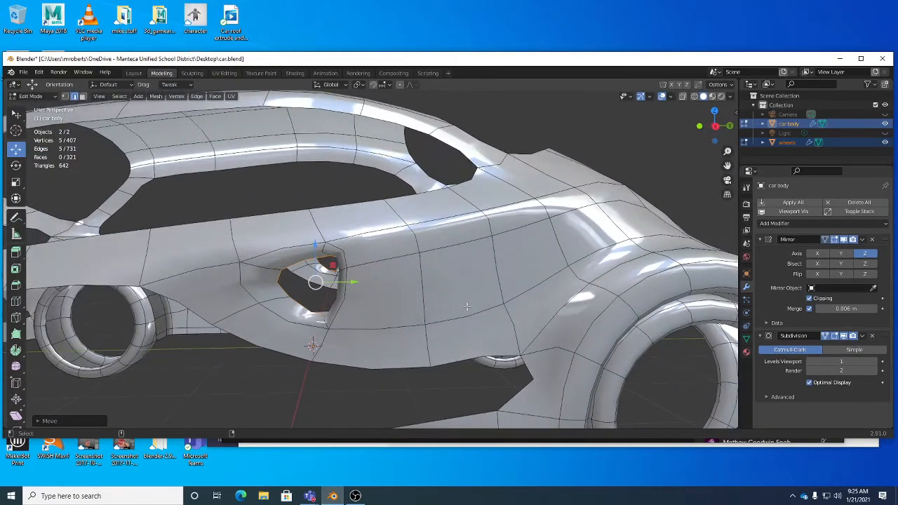
- Extrude the inner rim again and move it rearward to lengthen the recess toward the rear wheel
{"action": "key", "text": "shift+space"}
{"action": "key", "text": "e"}
{"action": "left_click_drag", "start_coordinate": [408, 306], "coordinate": [381, 275]}
{"action": "middle_click_drag", "start_coordinate": [381, 274], "coordinate": [501, 258]}
{"action": "middle_click_drag", "start_coordinate": [562, 269], "coordinate": [567, 310]}
{"action": "key", "text": "shift+space"}
{"action": "key", "text": "g"}
{"action": "key", "text": "g"}
{"action": "left_click", "coordinate": [579, 270]}
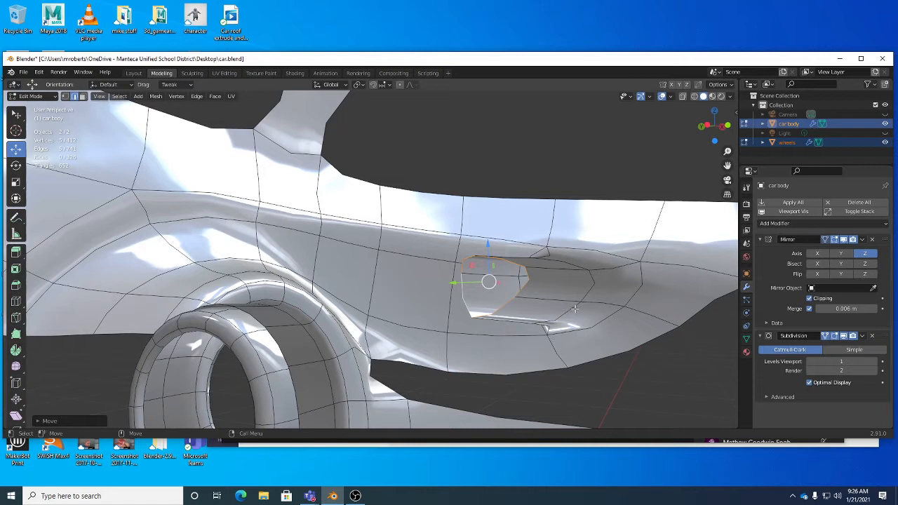
- In face selection mode, select a wall face inside the side recess and move it toward the rear wheel
{"action": "key", "text": "alt+a"}
{"action": "key", "text": "w"}
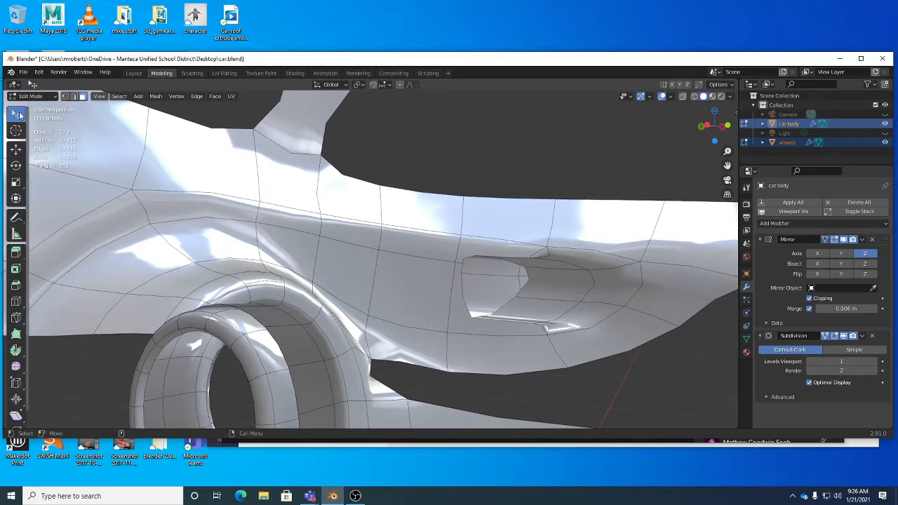
{"action": "left_click", "coordinate": [572, 281]}
{"action": "key", "text": "g"}
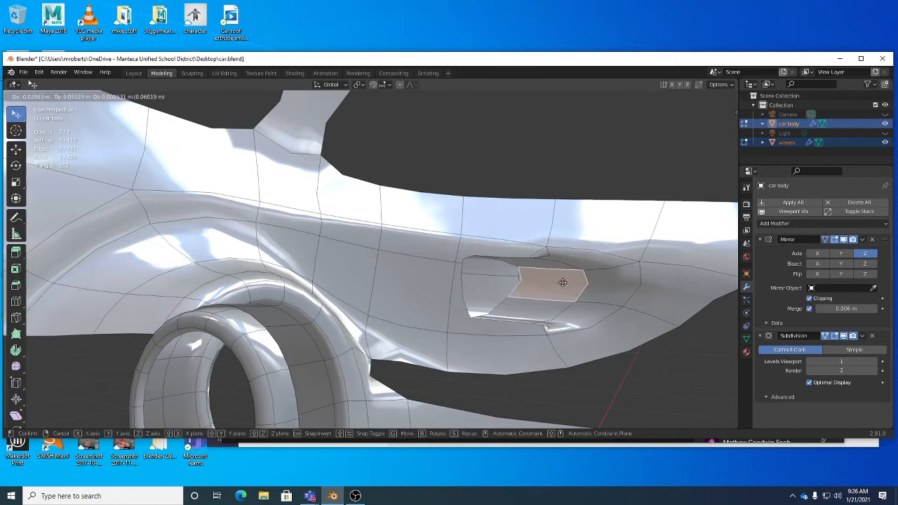
{"action": "left_click", "coordinate": [529, 277]}
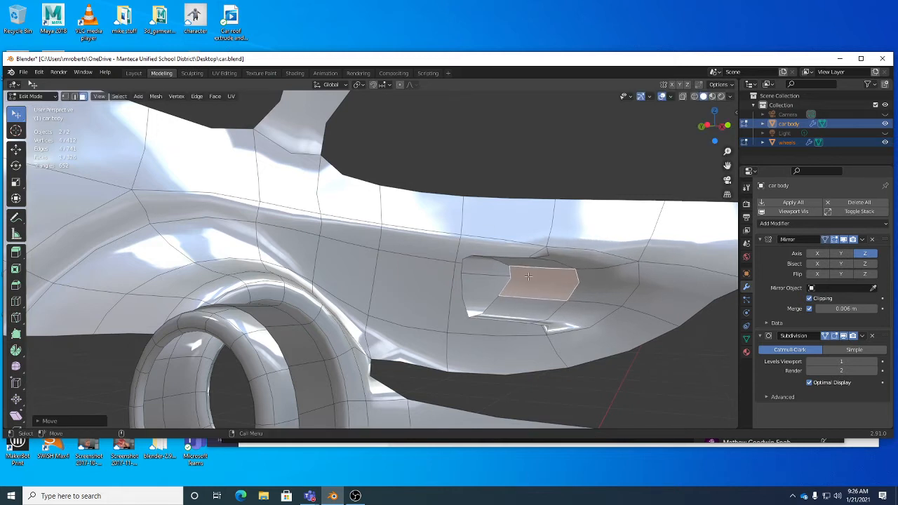
- Reshape the rear end of the side opening's rim by moving one edge and then one rim vertex
{"action": "left_click", "coordinate": [464, 267]}
{"action": "key", "text": "g"}
{"action": "left_click", "coordinate": [472, 262]}
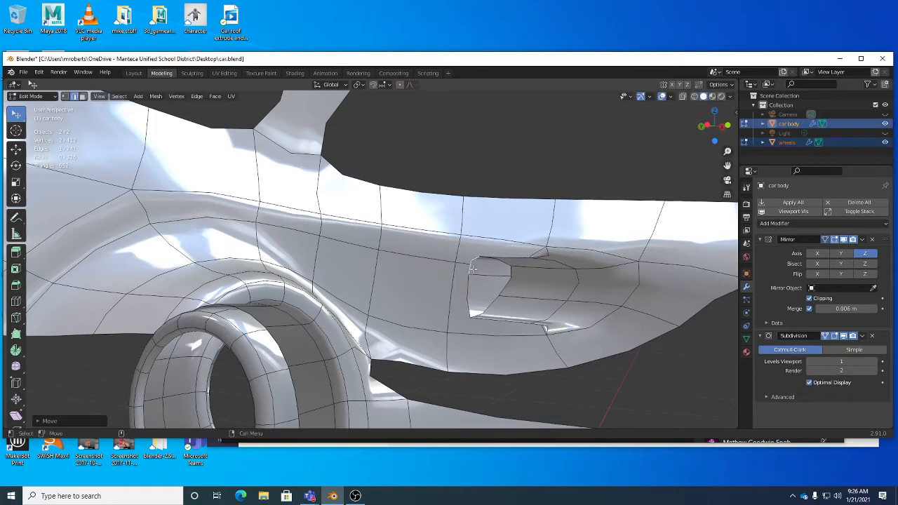
{"action": "left_click", "coordinate": [467, 275]}
{"action": "key", "text": "g"}
{"action": "left_click", "coordinate": [460, 278]}
- In edge selection mode, move the rear rim edge of the side opening toward the rear wheel and save the file
{"action": "middle_click_drag", "start_coordinate": [498, 281], "coordinate": [350, 260]}
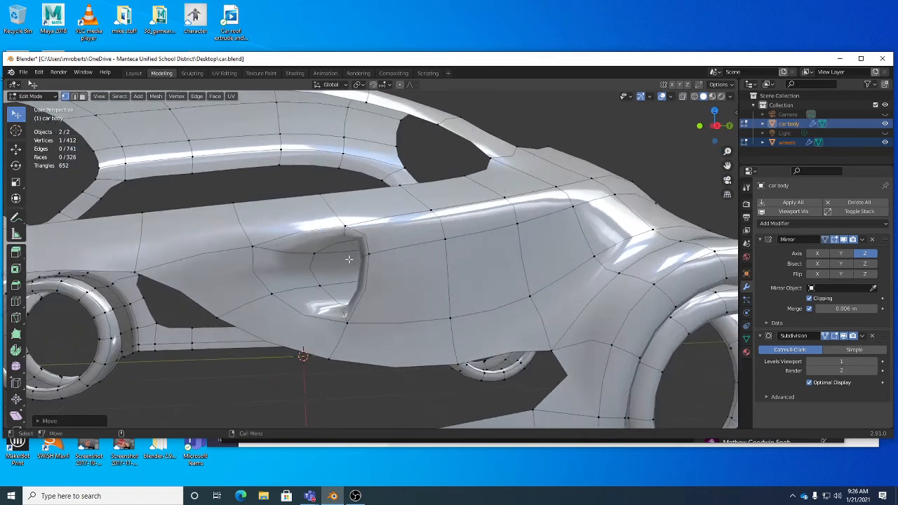
{"action": "key", "text": "2"}
{"action": "left_click", "coordinate": [365, 257]}
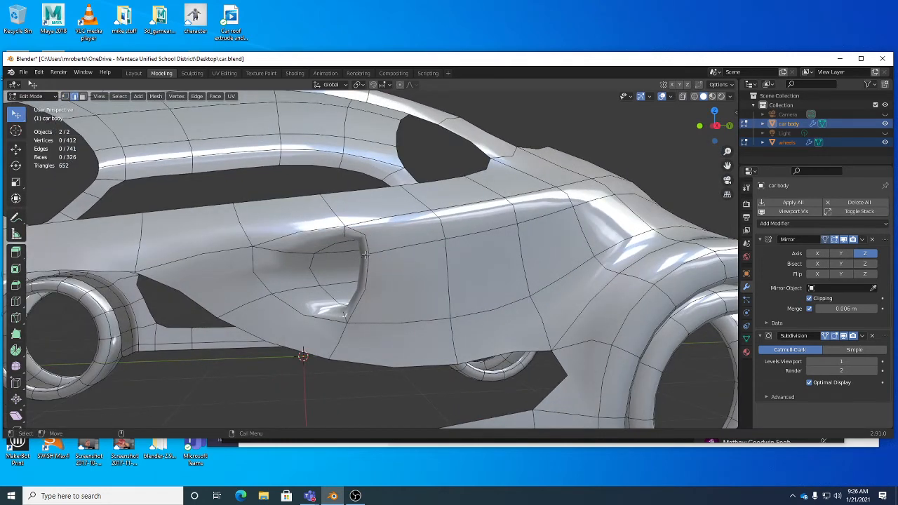
{"action": "key", "text": "g"}
{"action": "left_click", "coordinate": [414, 251]}
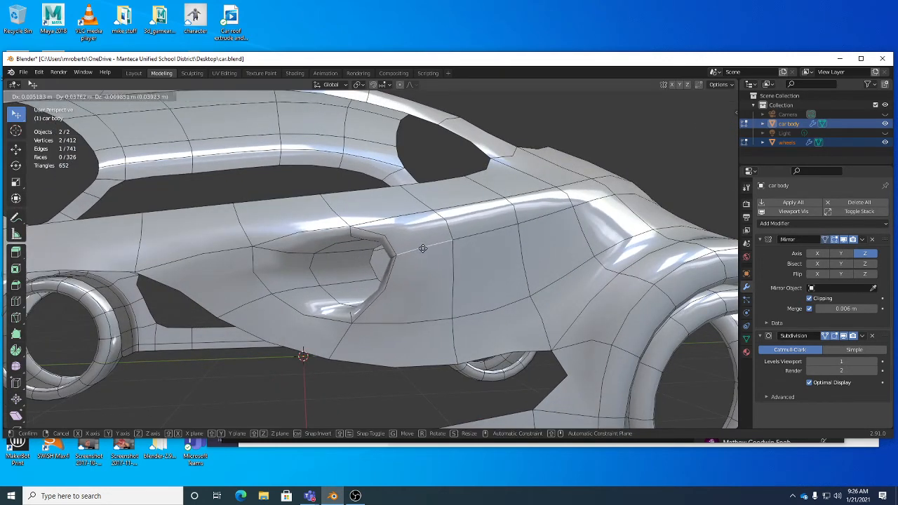
{"action": "scroll", "coordinate": [397, 246], "scroll_direction": "down", "scroll_amount": 5}
{"action": "middle_click_drag", "start_coordinate": [396, 246], "coordinate": [502, 261]}
{"action": "key", "text": "ctrl+s"}
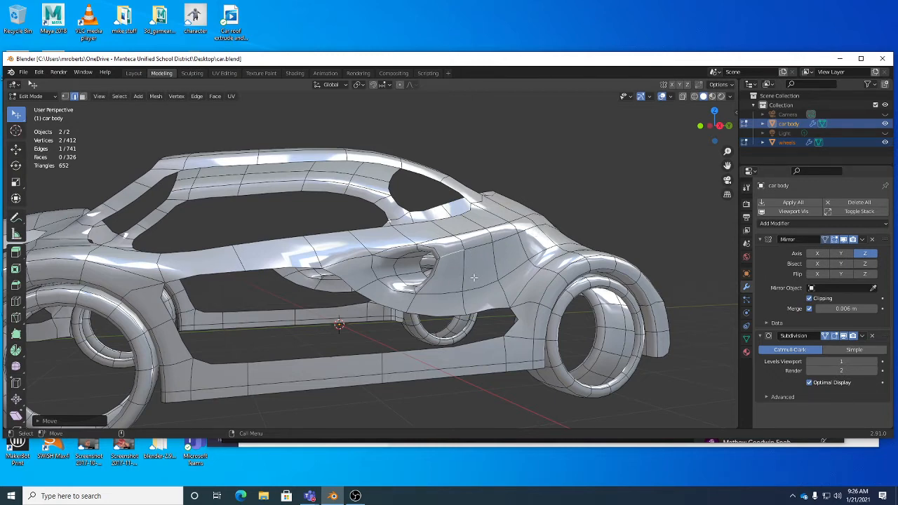
{"action": "middle_click_drag", "start_coordinate": [474, 278], "coordinate": [344, 164]}
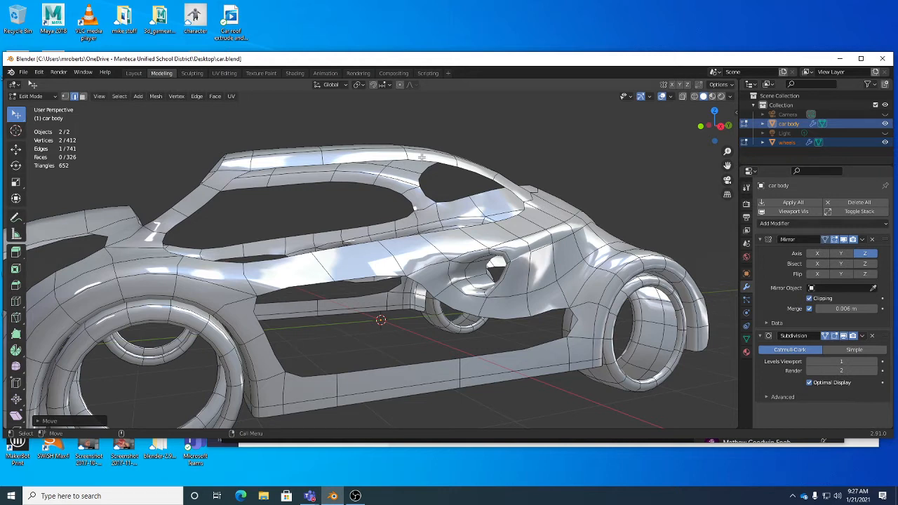
{"action": "middle_click_drag", "start_coordinate": [417, 171], "coordinate": [478, 169]}
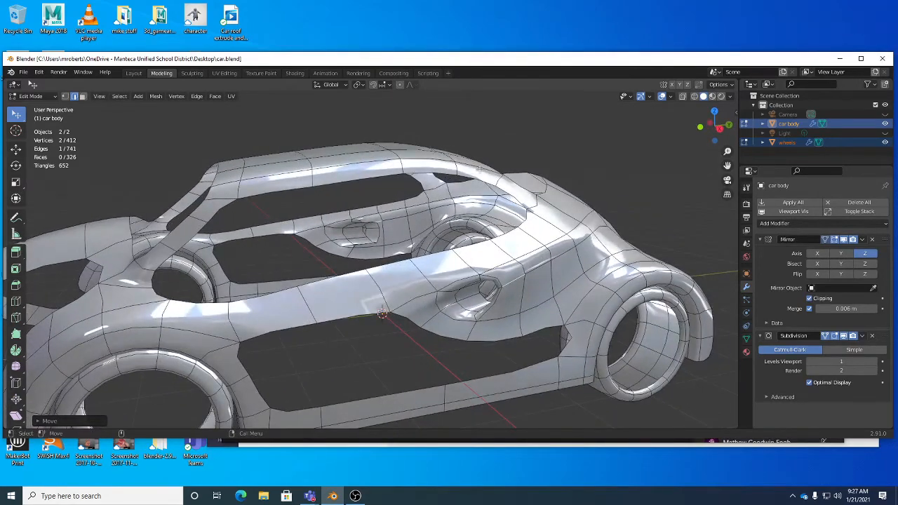
{"action": "middle_click_drag", "start_coordinate": [418, 289], "coordinate": [319, 249]}
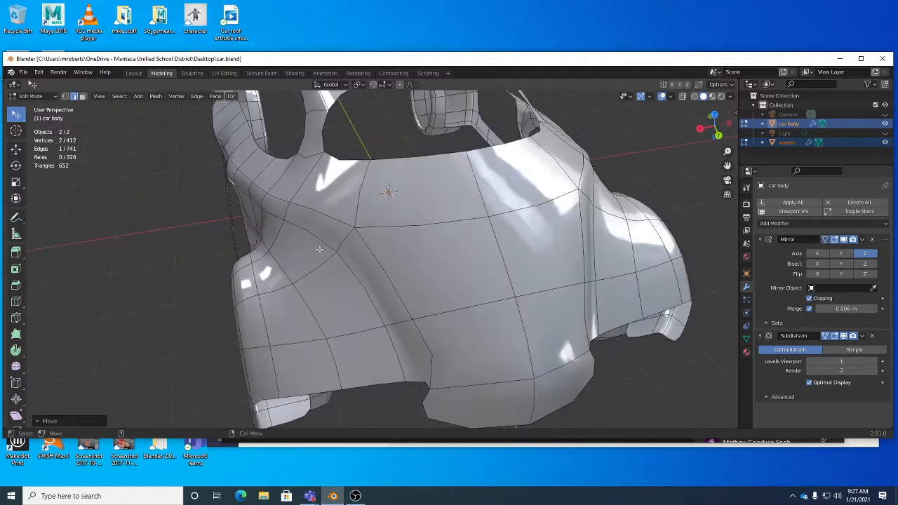
{"action": "middle_click_drag", "start_coordinate": [340, 309], "coordinate": [435, 212]}
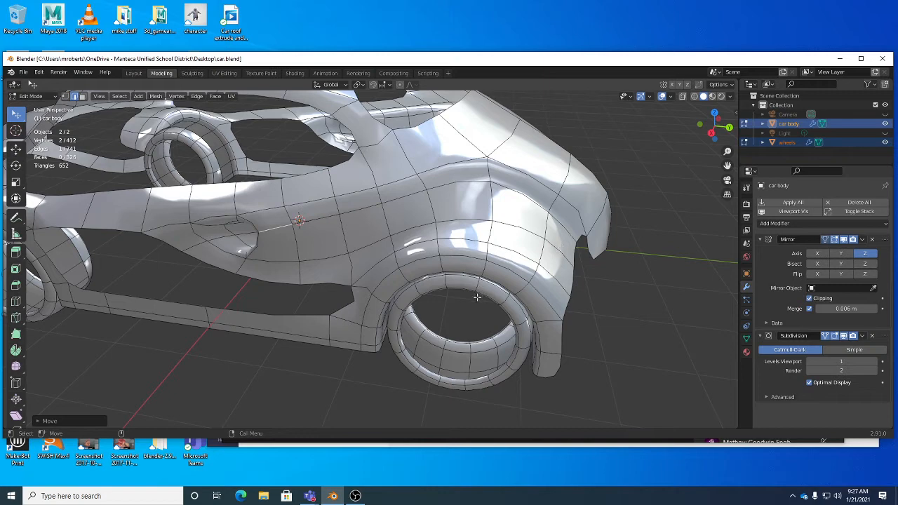
{"action": "middle_click_drag", "start_coordinate": [477, 297], "coordinate": [403, 277]}
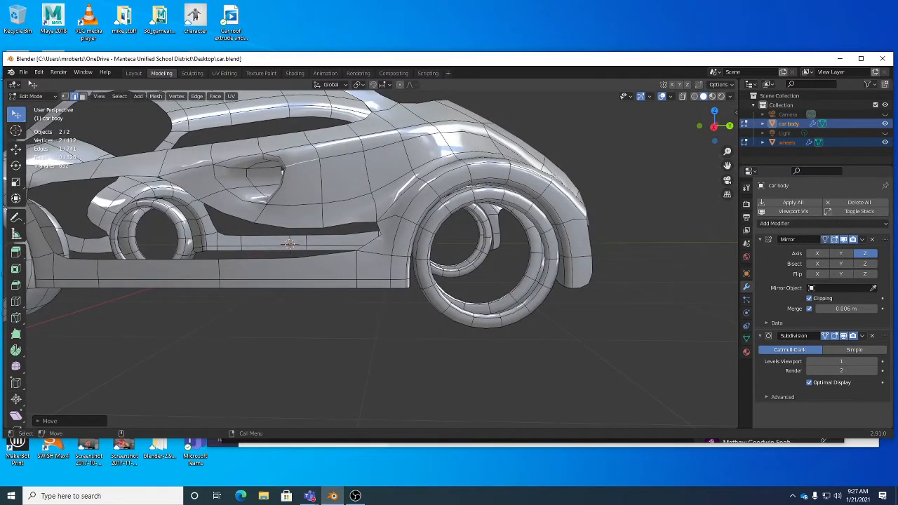
- Add two vertical loop cuts to the rocker panel below the side opening and slide them into position
{"action": "middle_click_drag", "start_coordinate": [434, 190], "coordinate": [375, 269]}
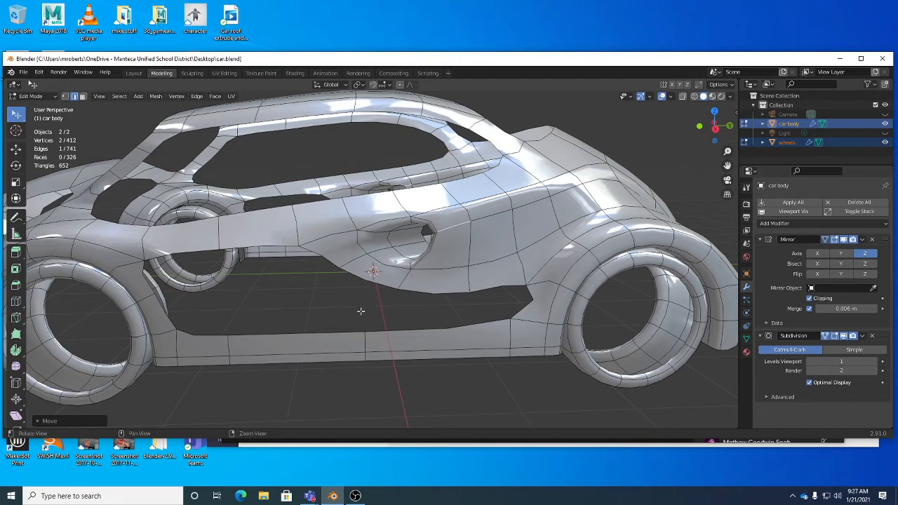
{"action": "key", "text": "ctrl+r"}
{"action": "left_click", "coordinate": [302, 339]}
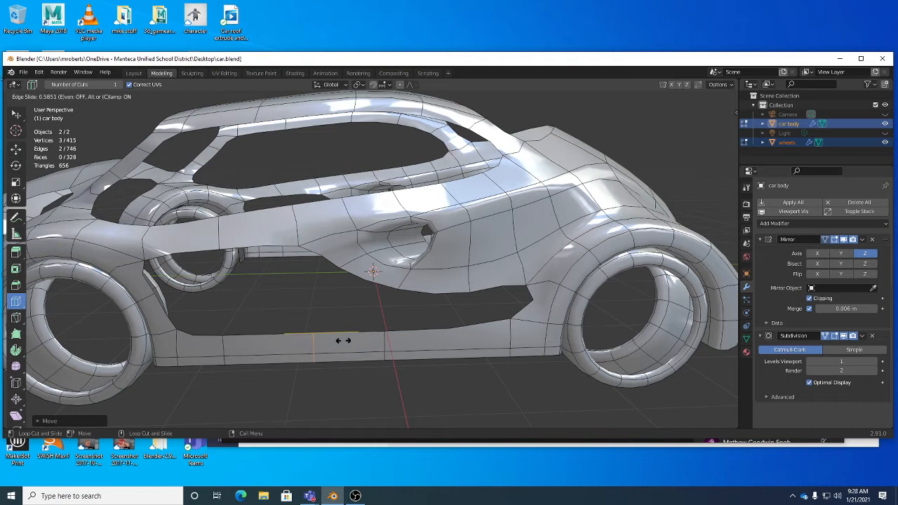
{"action": "left_click", "coordinate": [343, 340]}
{"action": "left_click", "coordinate": [460, 334]}
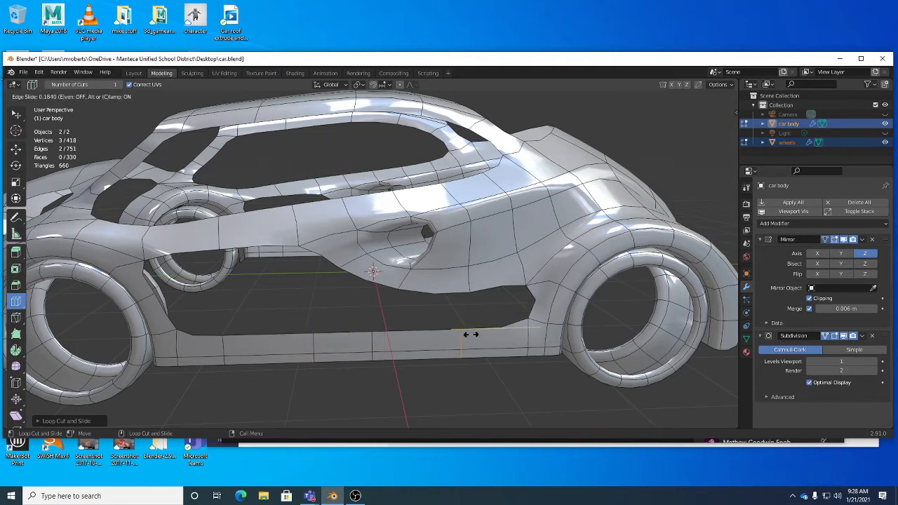
{"action": "left_click", "coordinate": [470, 335]}
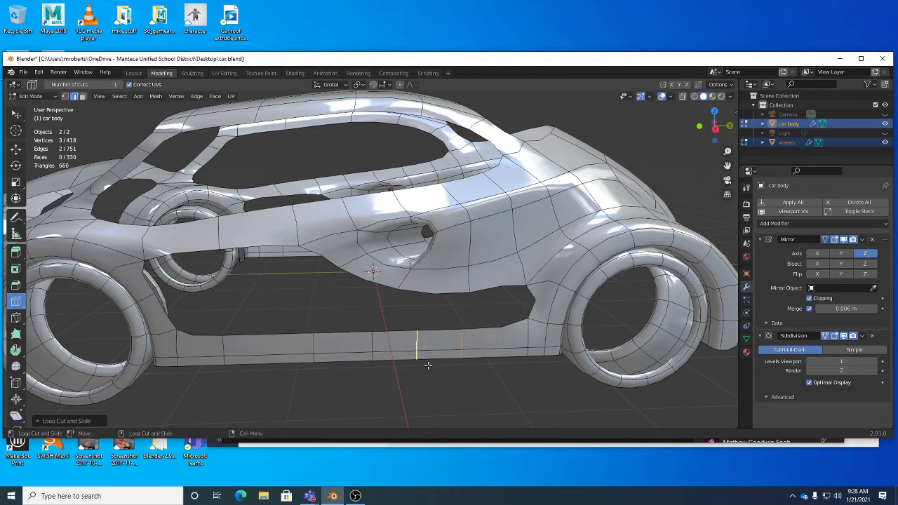
{"action": "key", "text": "w"}
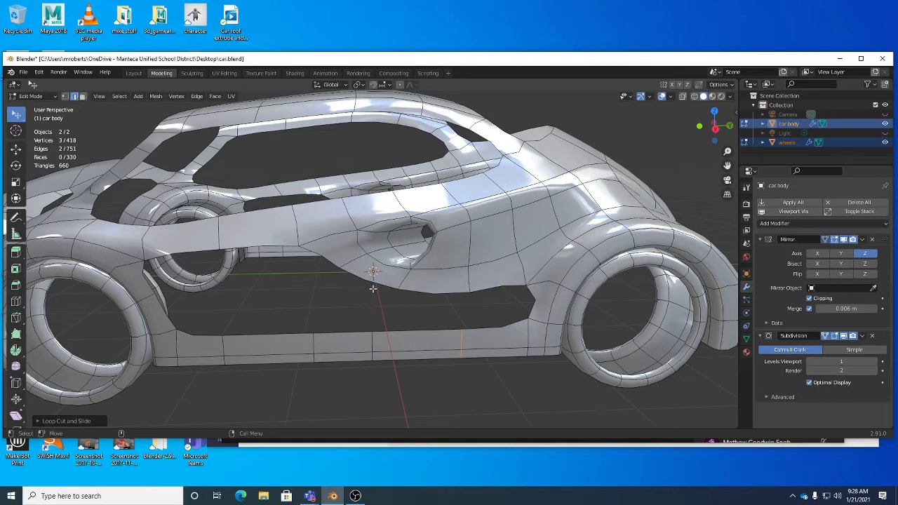
{"action": "left_click", "coordinate": [342, 333], "text": "shift"}
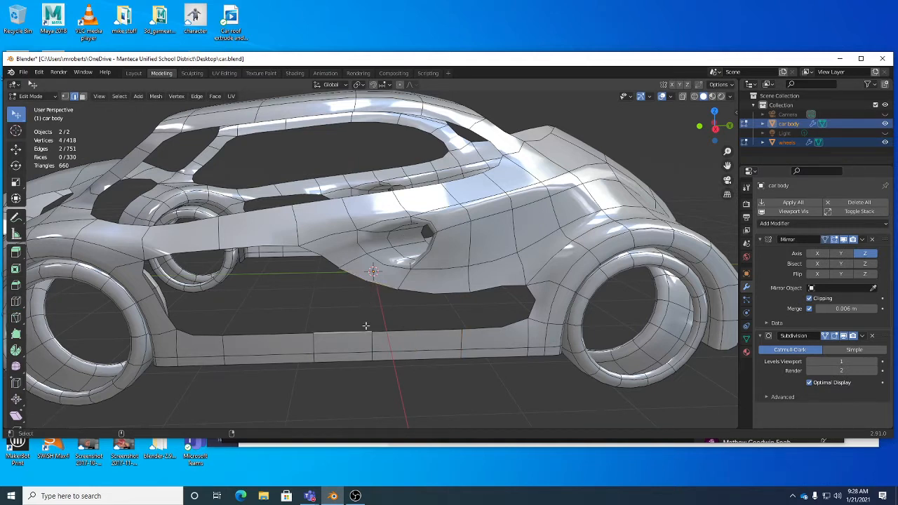
{"action": "left_click", "coordinate": [435, 294], "text": "shift"}
{"action": "left_click", "coordinate": [425, 327], "text": "shift"}
{"action": "left_click", "coordinate": [496, 286], "text": "shift"}
{"action": "left_click", "coordinate": [497, 326], "text": "shift"}
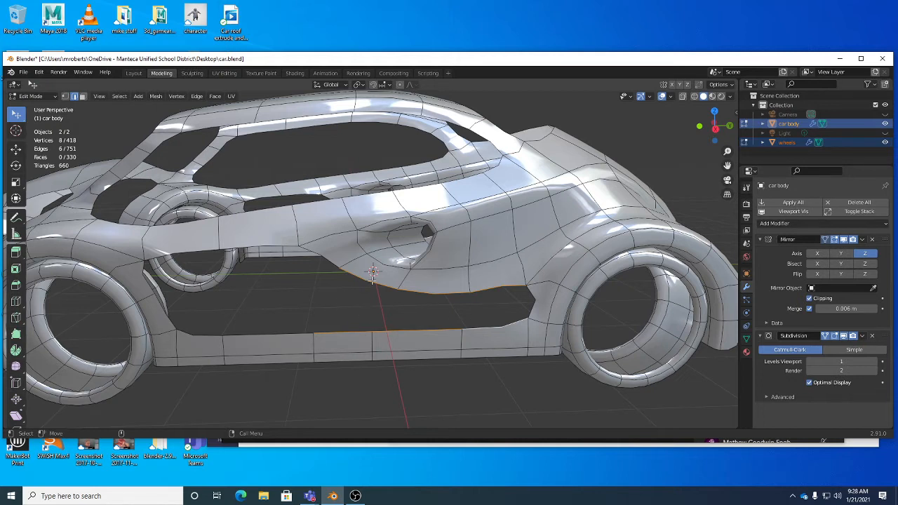
- Bridge the side panel's lower edge beneath the vent to the rocker panel's upper edge in front of it
{"action": "left_click", "coordinate": [373, 279]}
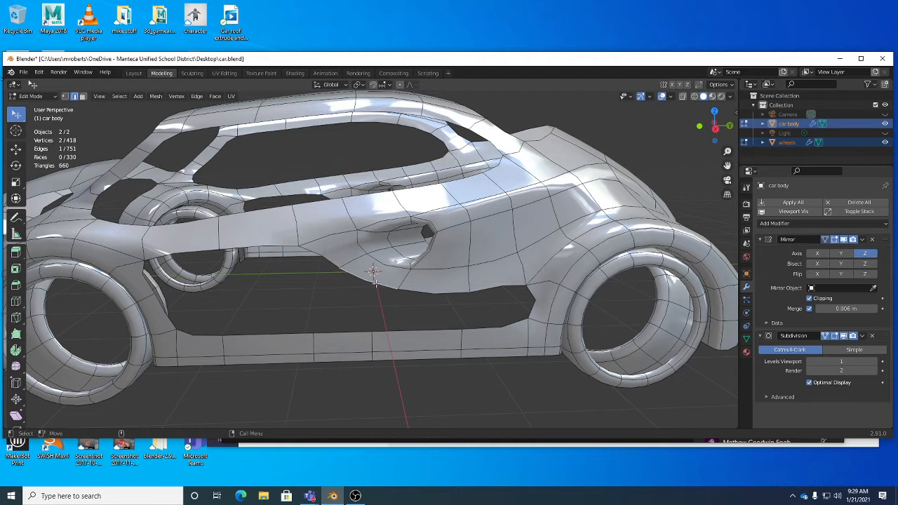
{"action": "left_click", "coordinate": [302, 334], "text": "shift"}
{"action": "middle_click_drag", "start_coordinate": [329, 319], "coordinate": [365, 322]}
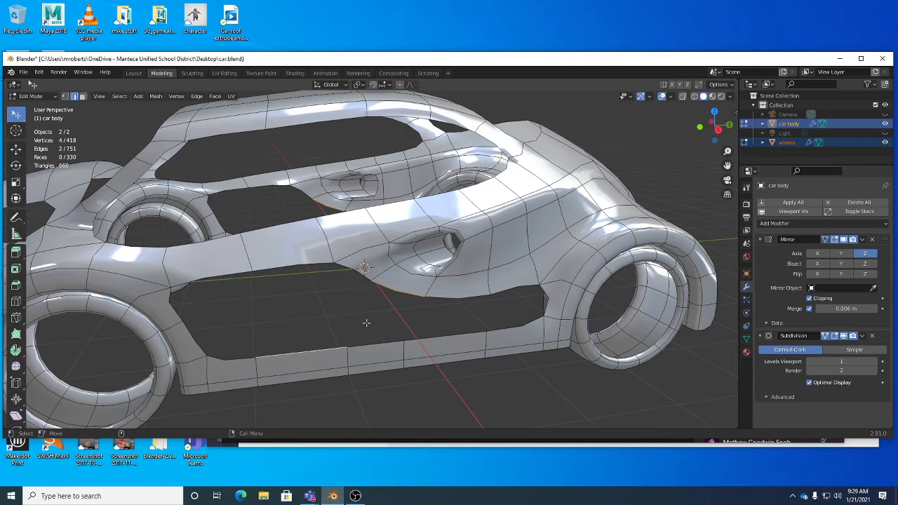
{"action": "key", "text": "ctrl+e"}
{"action": "left_click", "coordinate": [366, 322]}
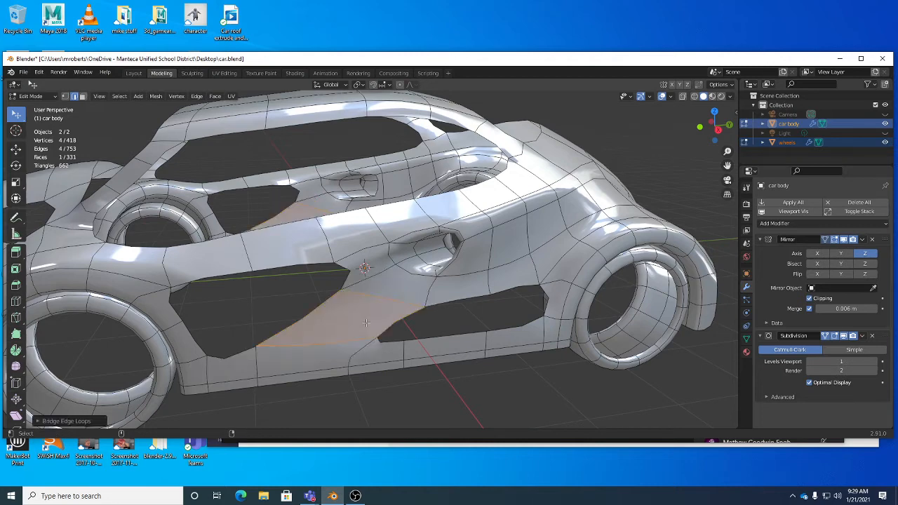
{"action": "middle_click_drag", "start_coordinate": [401, 333], "coordinate": [411, 321]}
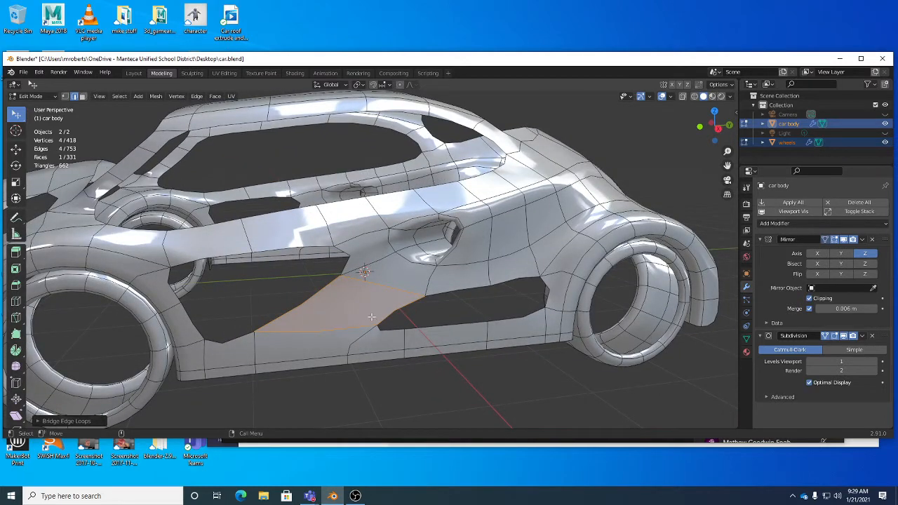
{"action": "left_click", "coordinate": [451, 410]}
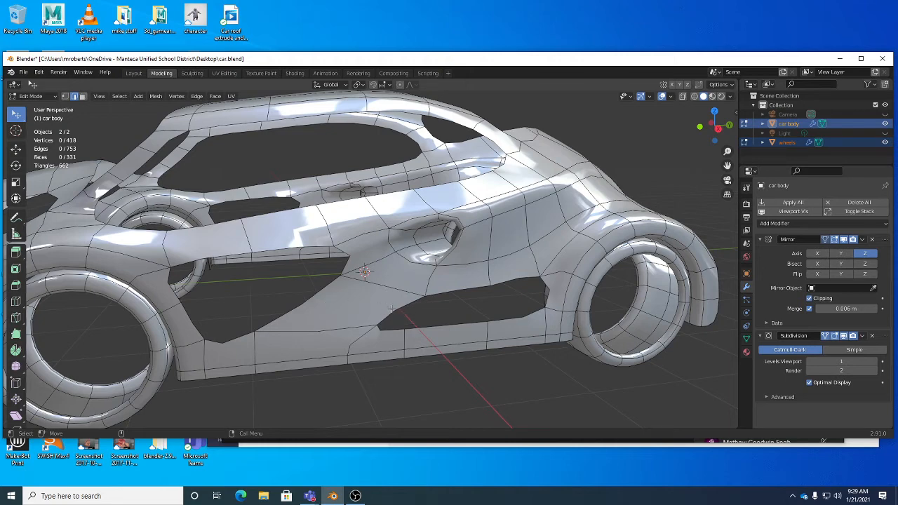
- Add a lengthwise loop cut across the middle of the bridged face between the side panel and rocker panel
{"action": "middle_click_drag", "start_coordinate": [383, 294], "coordinate": [386, 321]}
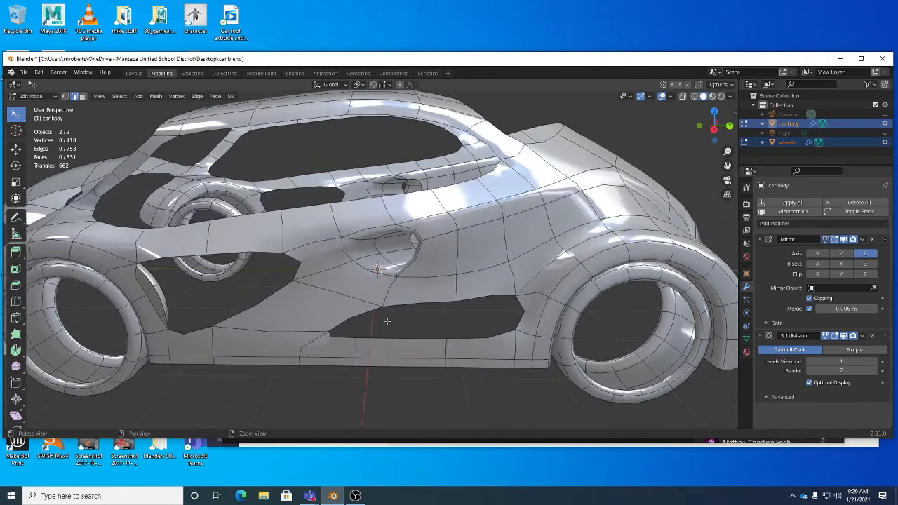
{"action": "key", "text": "ctrl+r"}
{"action": "left_click", "coordinate": [358, 319]}
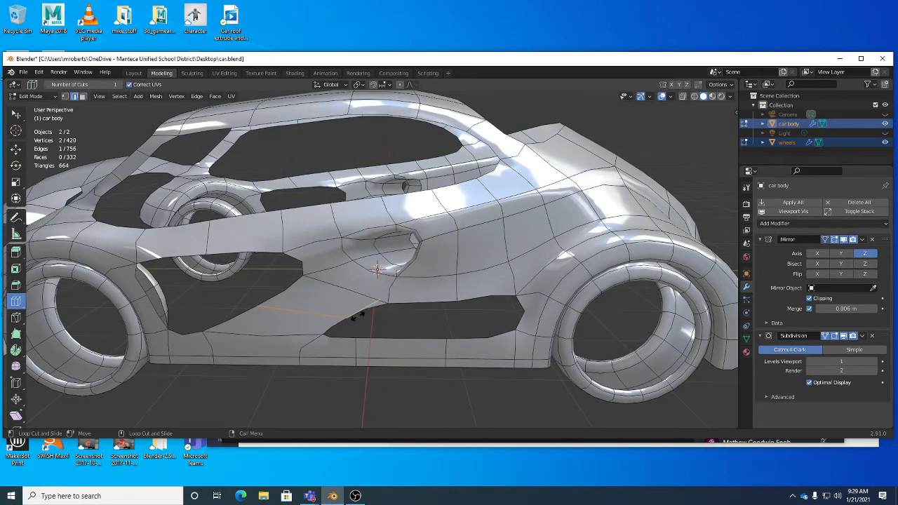
{"action": "left_click", "coordinate": [349, 323]}
- Adjust the new middle edge of the bridged face, shifting it slightly forward and upward
{"action": "middle_click_drag", "start_coordinate": [349, 323], "coordinate": [459, 308]}
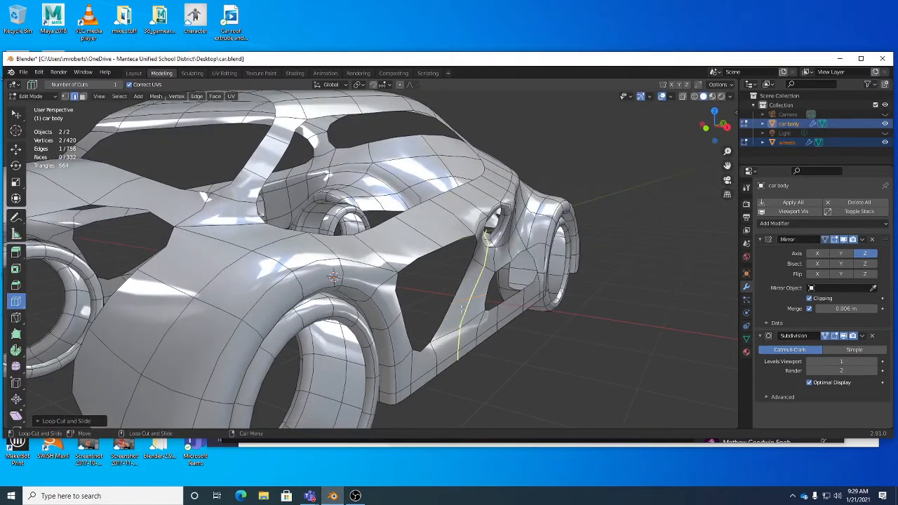
{"action": "key", "text": "w"}
{"action": "left_click_drag", "start_coordinate": [475, 298], "coordinate": [477, 296]}
{"action": "middle_click_drag", "start_coordinate": [477, 297], "coordinate": [402, 291]}
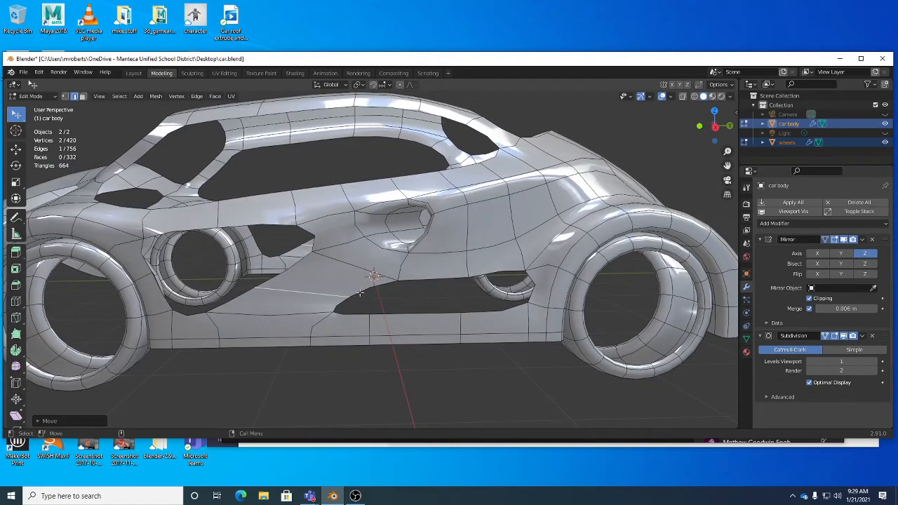
{"action": "key", "text": "g"}
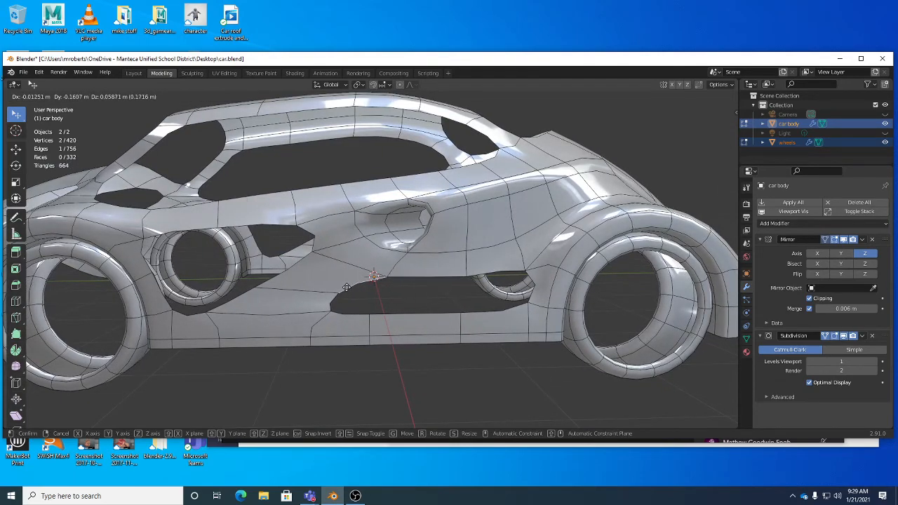
{"action": "left_click", "coordinate": [347, 287]}
- Bridge the two lower side panel edges ahead of the rear wheel to the two rocker panel edges below them, then clear the selection
{"action": "middle_click_drag", "start_coordinate": [346, 288], "coordinate": [376, 312]}
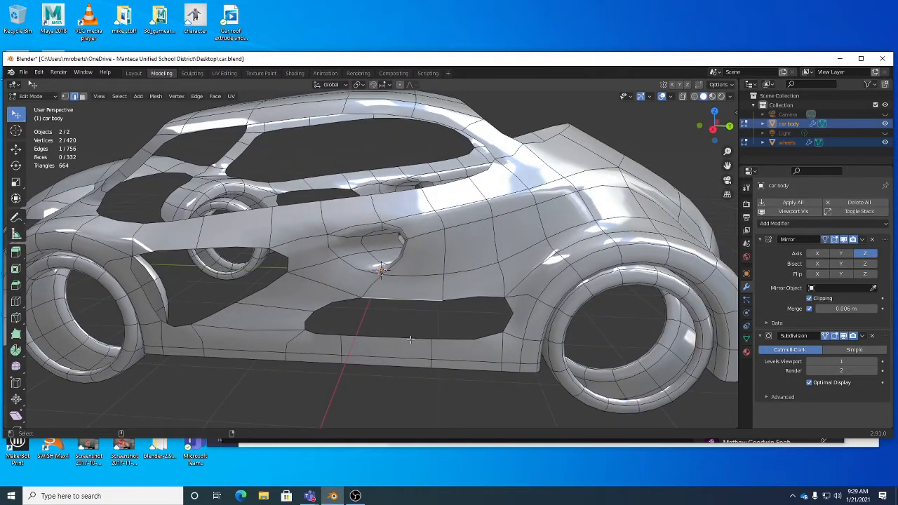
{"action": "left_click", "coordinate": [410, 340], "text": "shift"}
{"action": "left_click", "coordinate": [450, 341], "text": "shift"}
{"action": "left_click", "coordinate": [463, 299], "text": "shift"}
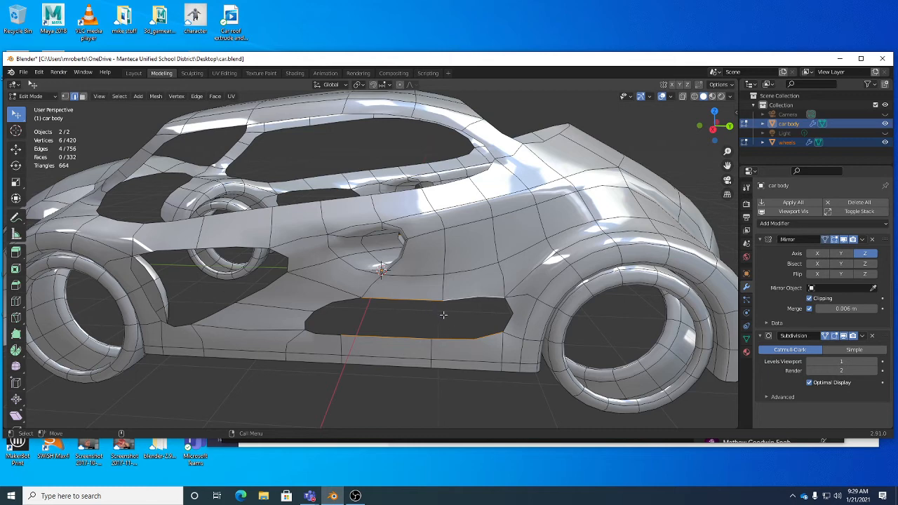
{"action": "right_click", "coordinate": [444, 315]}
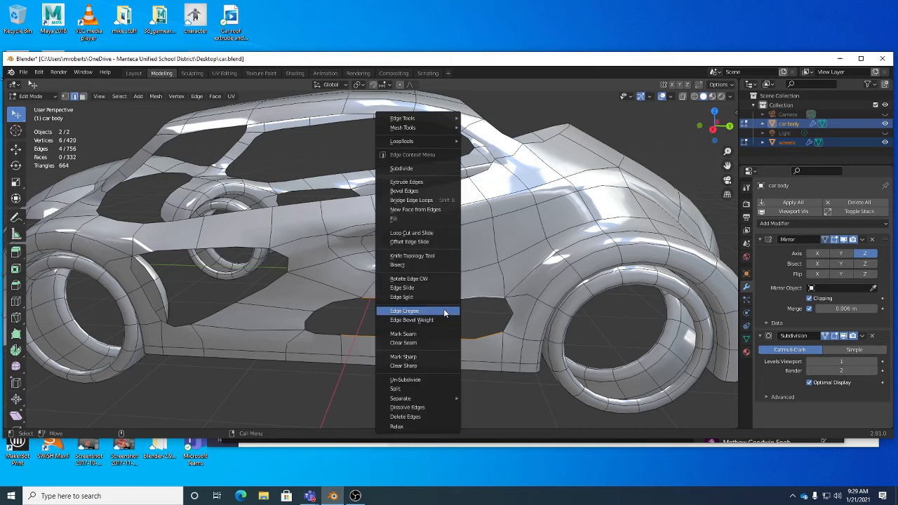
{"action": "left_click", "coordinate": [423, 204]}
{"action": "key", "text": "alt+a"}
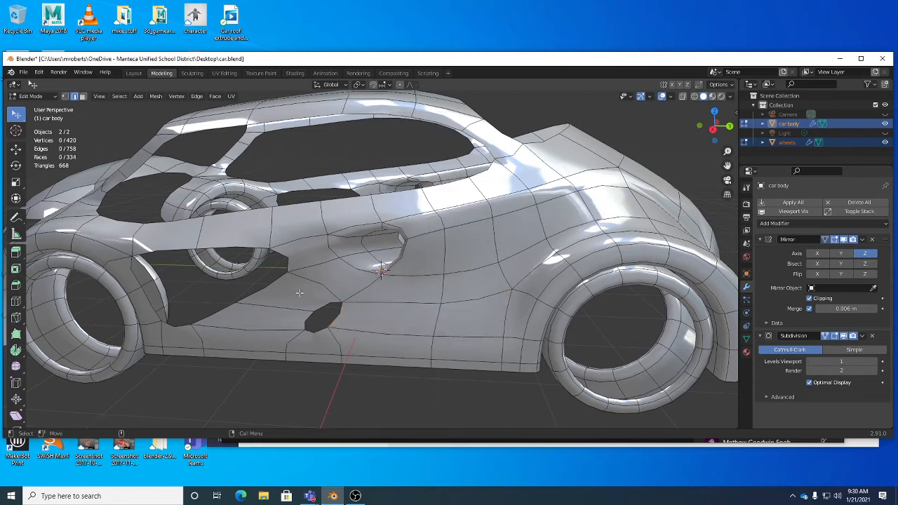
- Select the border of the small remaining hole above the rocker panel and fill it with a face
{"action": "middle_click_drag", "start_coordinate": [288, 323], "coordinate": [383, 312]}
{"action": "left_click", "coordinate": [377, 314], "text": "alt"}
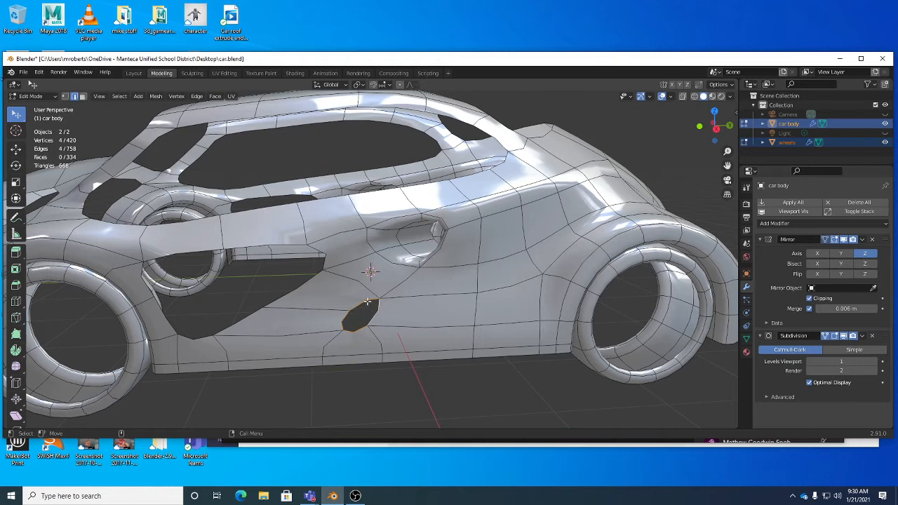
{"action": "right_click", "coordinate": [404, 320]}
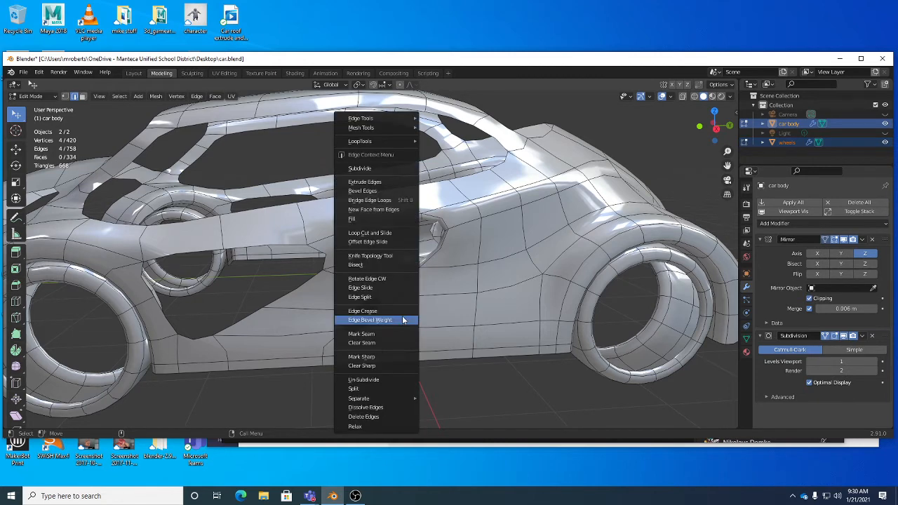
{"action": "left_click", "coordinate": [385, 214]}
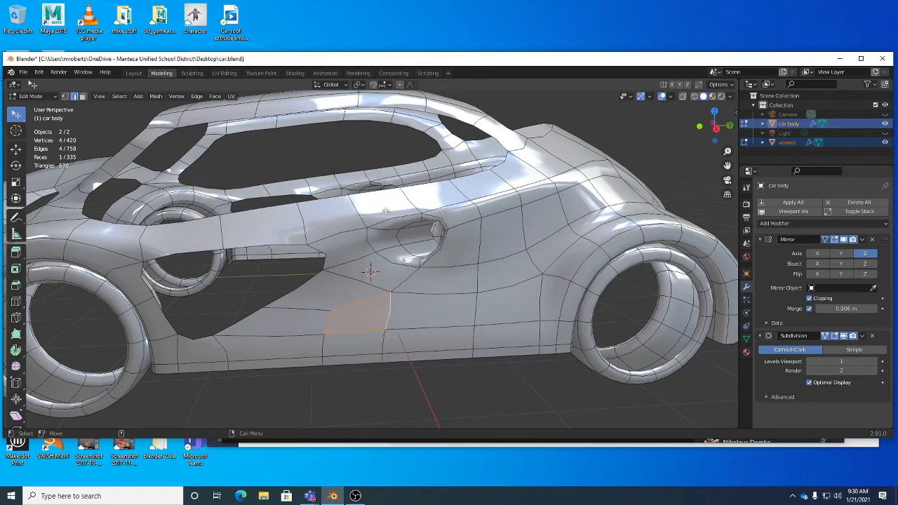
{"action": "left_click", "coordinate": [467, 419]}
{"action": "middle_click_drag", "start_coordinate": [465, 409], "coordinate": [413, 282]}
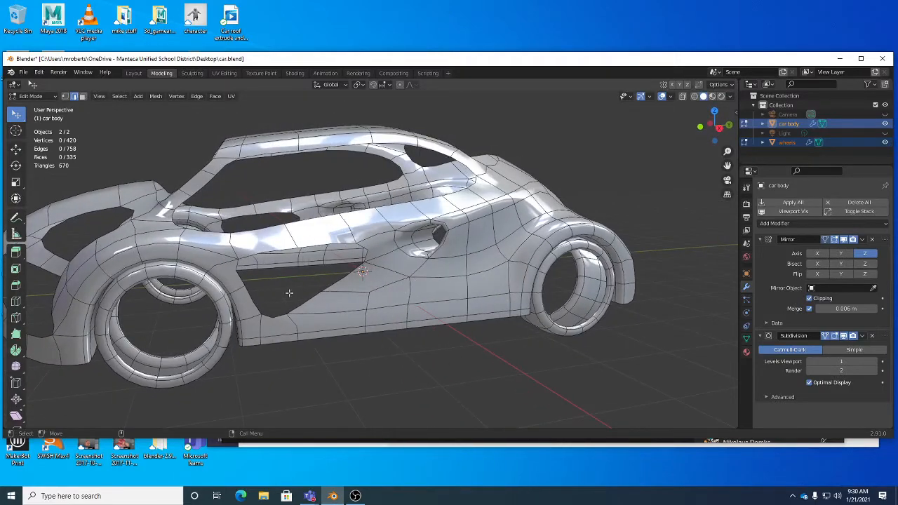
- Save the car body model with its closed lower side to the existing car.blend file
{"action": "middle_click_drag", "start_coordinate": [356, 290], "coordinate": [411, 281]}
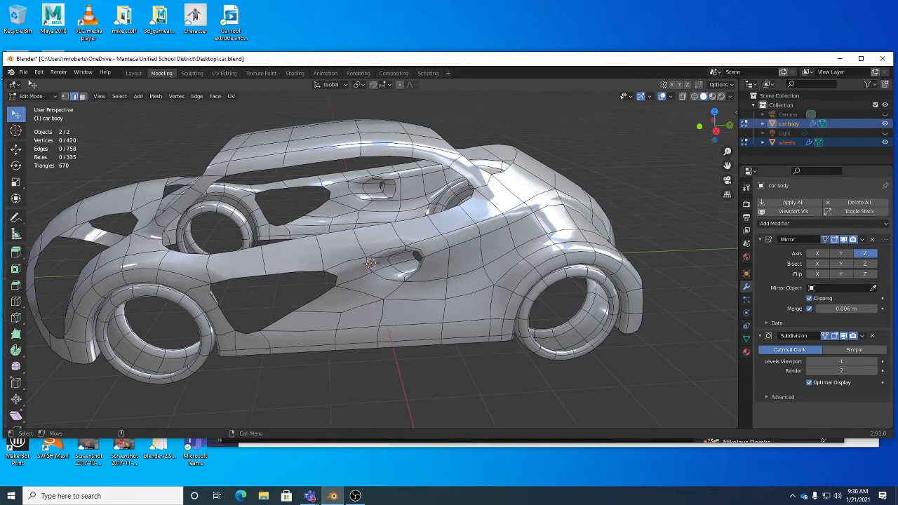
{"action": "middle_click_drag", "start_coordinate": [379, 257], "coordinate": [283, 215]}
{"action": "middle_click_drag", "start_coordinate": [470, 279], "coordinate": [512, 281]}
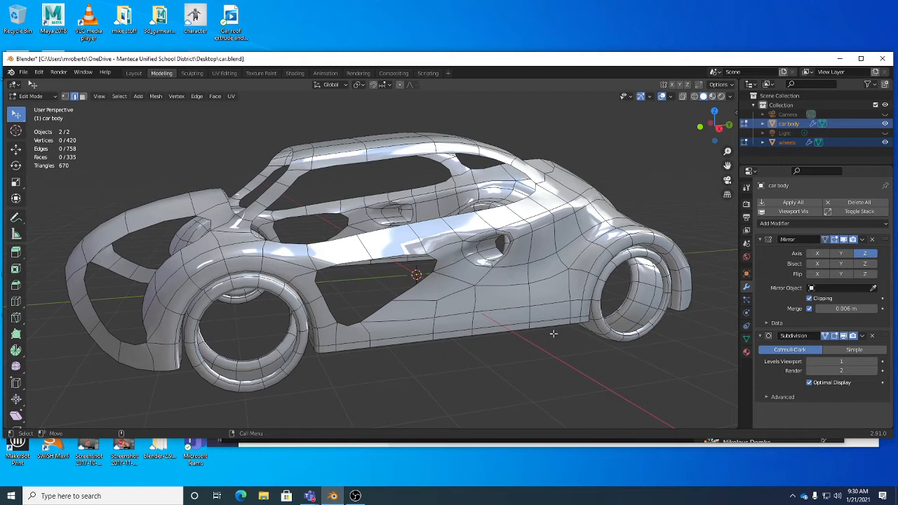
{"action": "key", "text": "ctrl+s"}
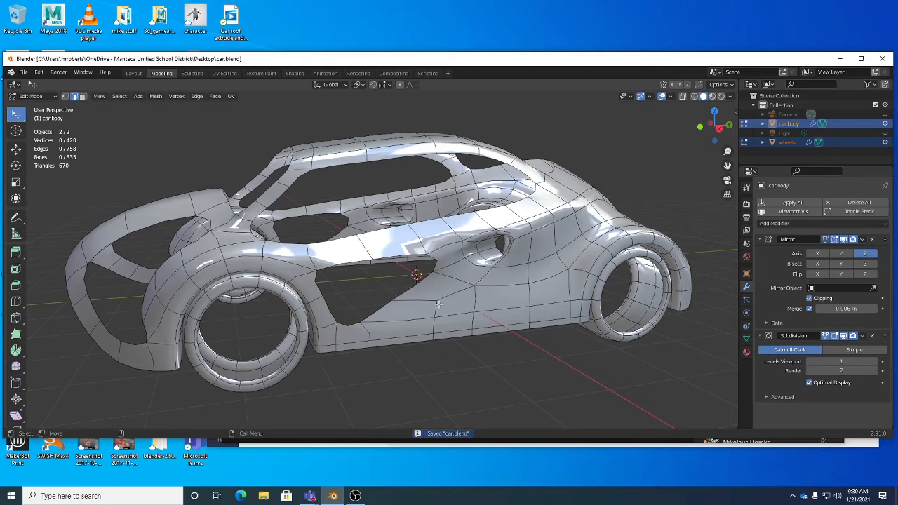
{"action": "middle_click_drag", "start_coordinate": [439, 304], "coordinate": [457, 306]}
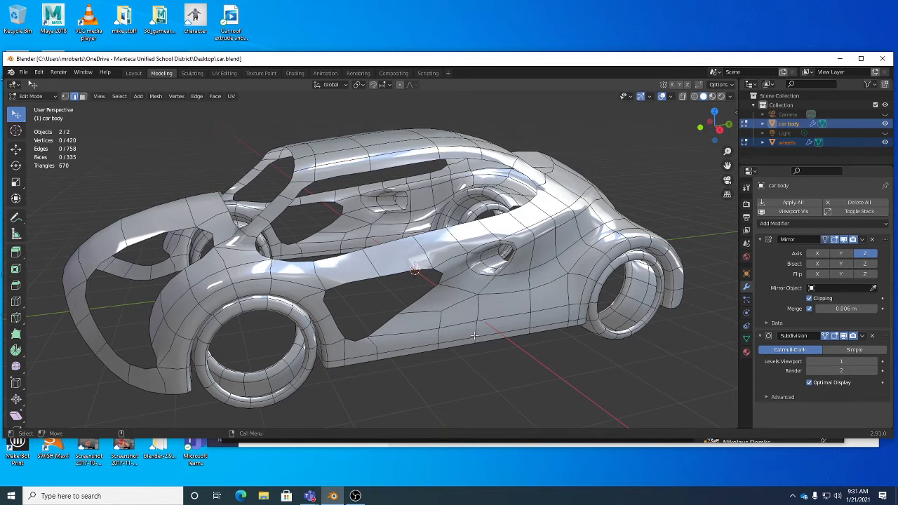
{"action": "key", "text": "ctrl+s"}
- Examine the car body's surface from the rear, side and front, and save car.blend again
{"action": "left_click", "coordinate": [366, 277]}
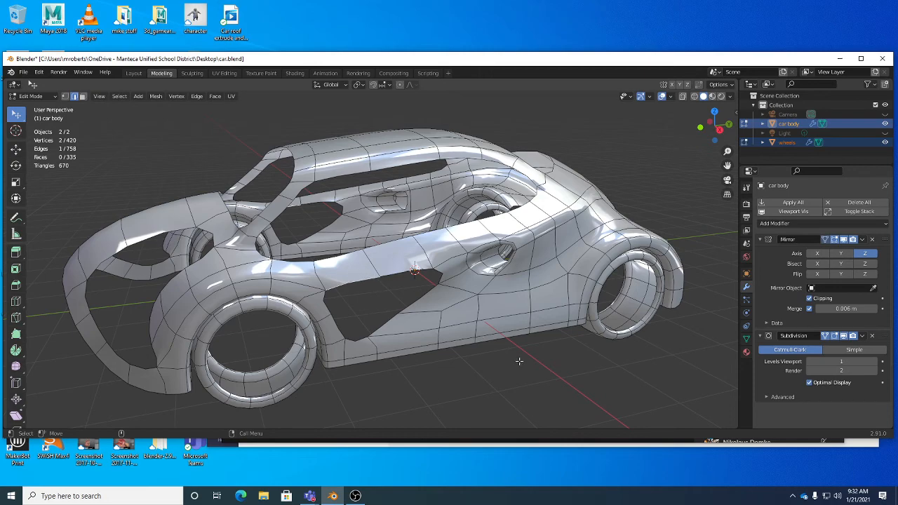
{"action": "middle_click_drag", "start_coordinate": [520, 362], "coordinate": [379, 317]}
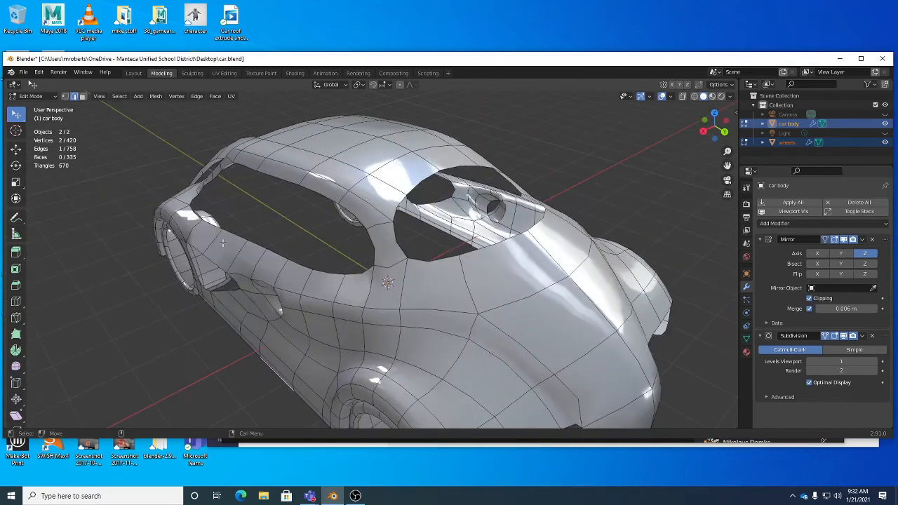
{"action": "middle_click_drag", "start_coordinate": [572, 236], "coordinate": [444, 290]}
{"action": "middle_click_drag", "start_coordinate": [490, 346], "coordinate": [516, 263]}
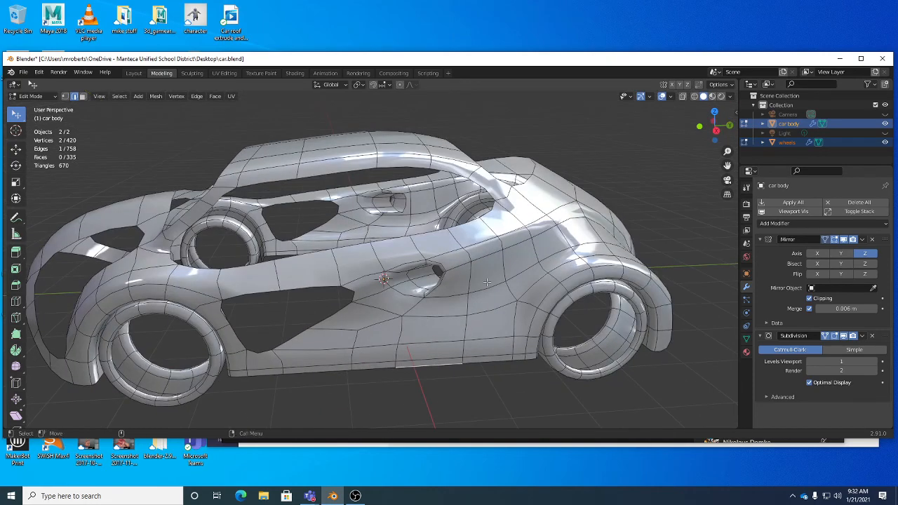
{"action": "middle_click_drag", "start_coordinate": [436, 311], "coordinate": [591, 195]}
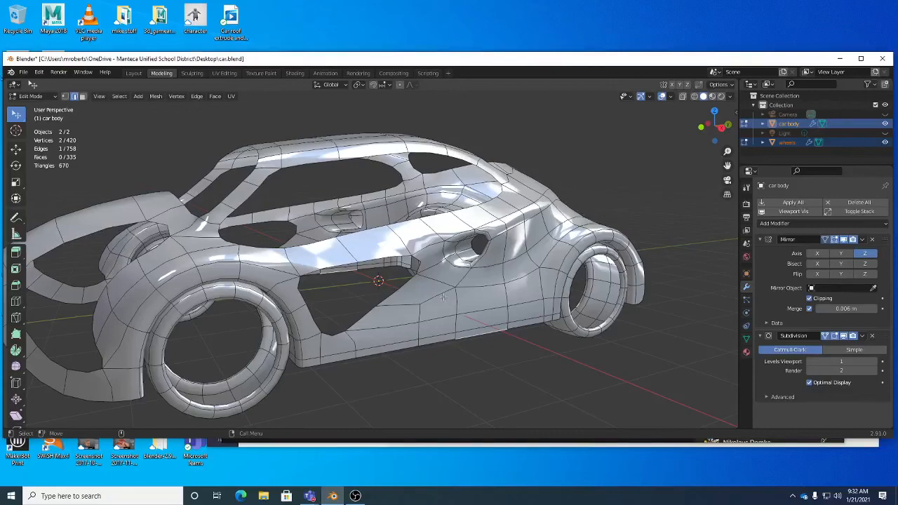
{"action": "middle_click_drag", "start_coordinate": [469, 280], "coordinate": [532, 266]}
{"action": "middle_click_drag", "start_coordinate": [423, 267], "coordinate": [510, 240]}
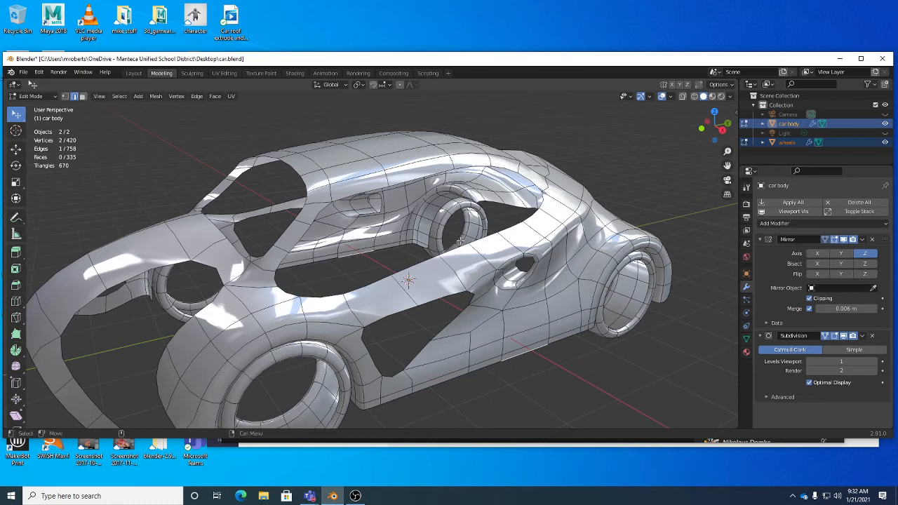
{"action": "middle_click_drag", "start_coordinate": [506, 264], "coordinate": [510, 242]}
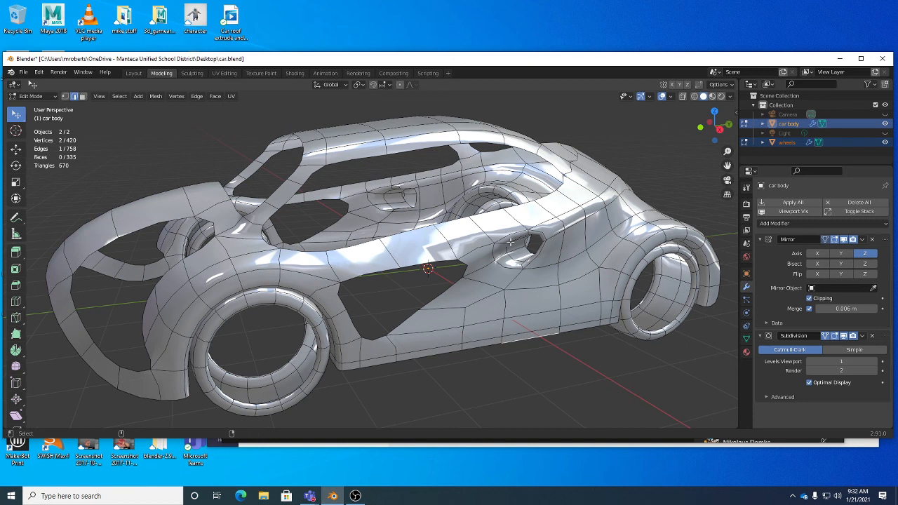
{"action": "key", "text": "ctrl+s"}
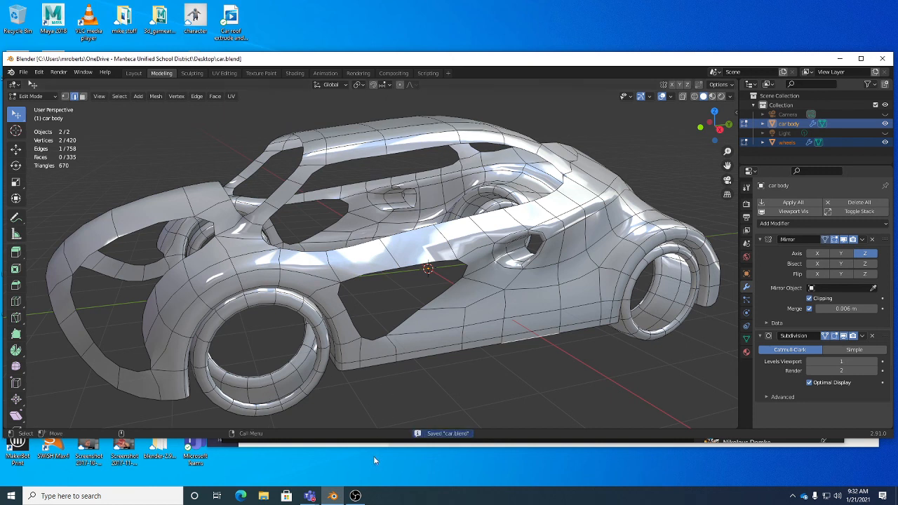